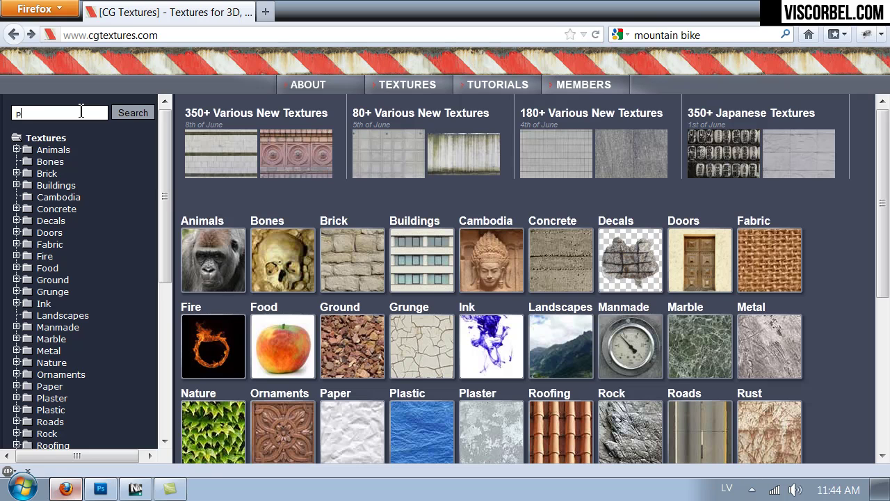
Search the texture library for planks and show the Wood \ Planks \ Dirty category
{"action": "type", "text": "lanks"}
{"action": "key", "text": "Return"}
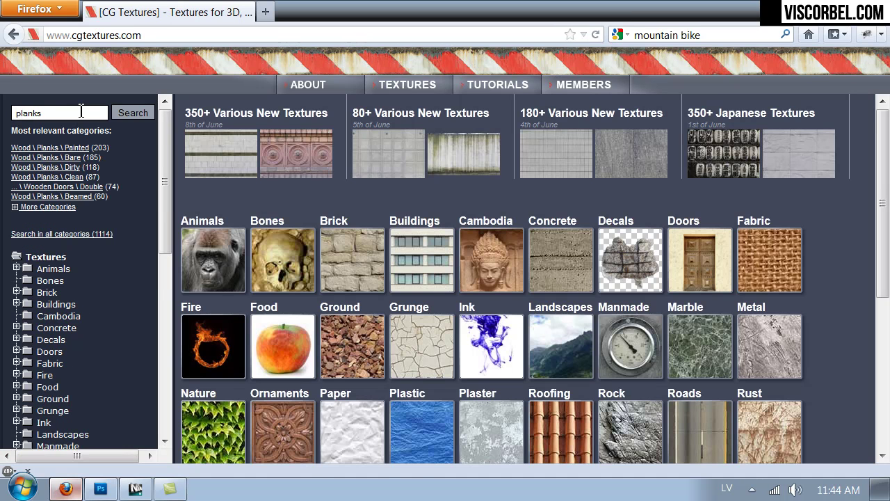
{"action": "mouse_move", "coordinate": [265, 165]}
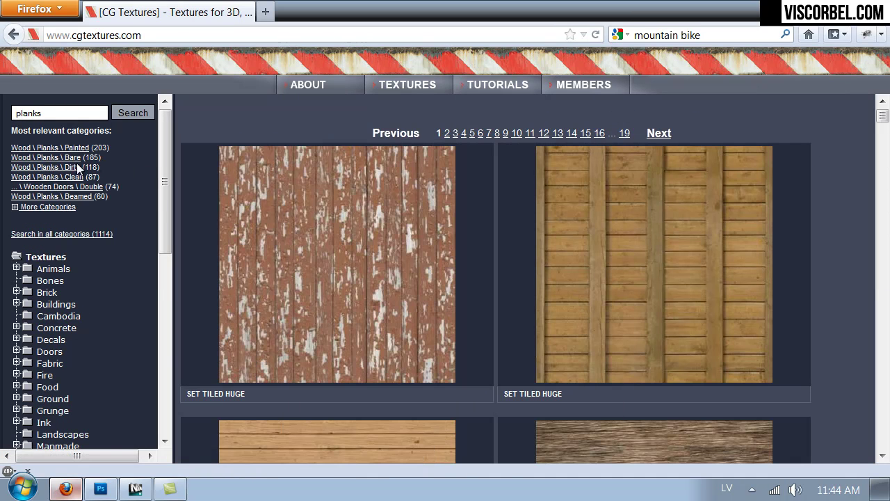
{"action": "left_click", "coordinate": [72, 167]}
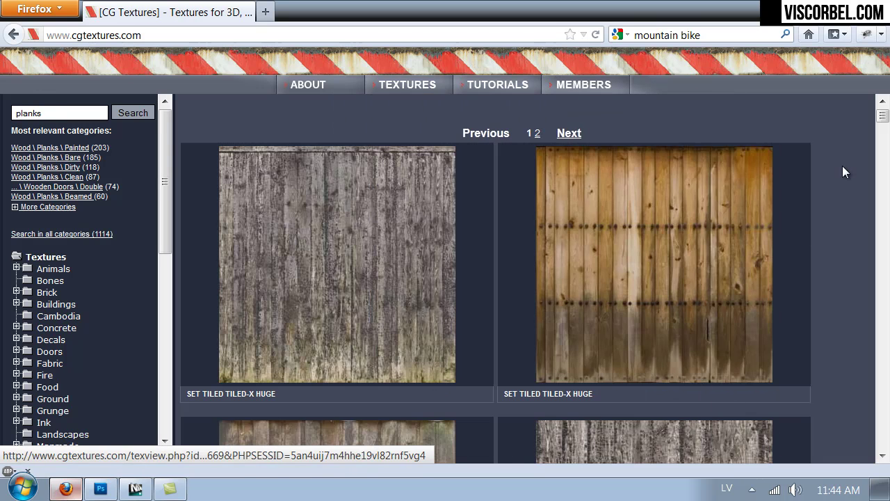
Find the WoodPlanksDirty0111 texture and open its Large 2836x3000 version with Adobe Photoshop CS5.1
{"action": "scroll", "coordinate": [884, 129], "scroll_direction": "down", "scroll_amount": 5}
{"action": "left_click_drag", "start_coordinate": [884, 129], "coordinate": [882, 187]}
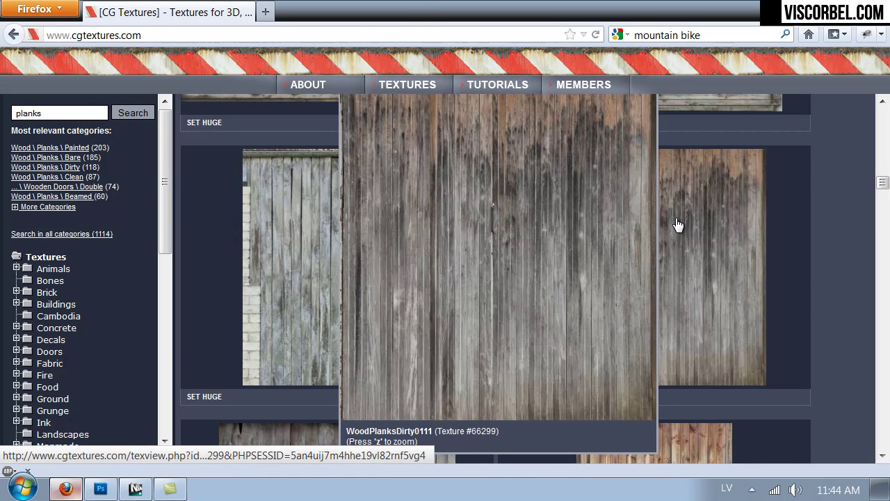
{"action": "left_click", "coordinate": [678, 225]}
{"action": "scroll", "coordinate": [284, 277], "scroll_direction": "down", "scroll_amount": 2}
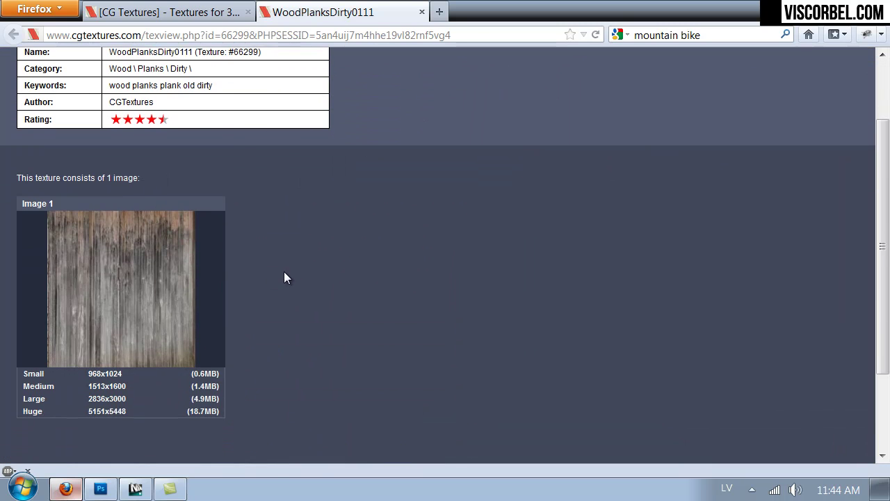
{"action": "scroll", "coordinate": [283, 277], "scroll_direction": "down", "scroll_amount": 2}
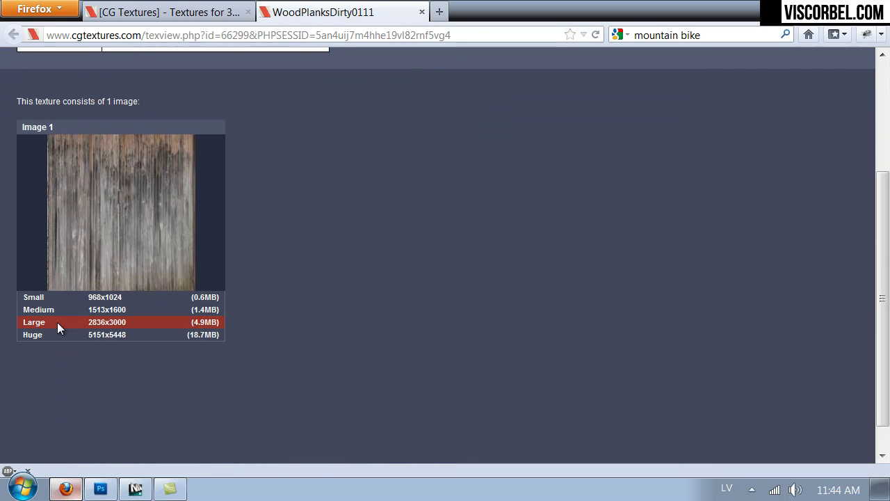
{"action": "left_click", "coordinate": [109, 324]}
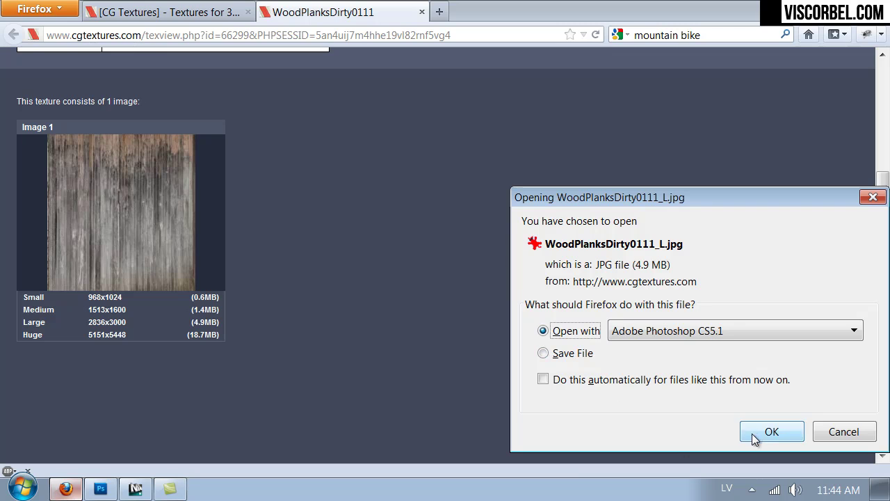
{"action": "left_click", "coordinate": [768, 432]}
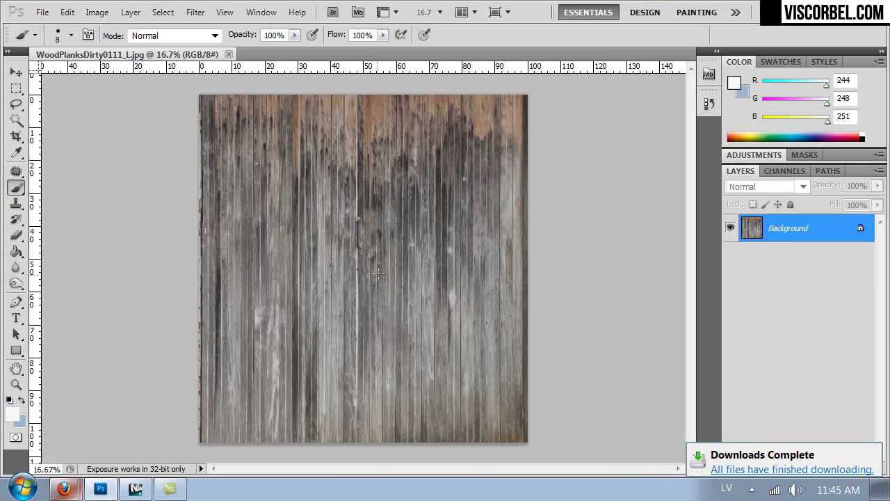
Examine the wood detail of the plank texture up close and as a whole
{"action": "key", "text": "ctrl+plus"}
{"action": "key", "text": "ctrl+plus"}
{"action": "key", "text": "ctrl+plus"}
{"action": "key", "text": "ctrl+plus"}
{"action": "key", "text": "ctrl+plus"}
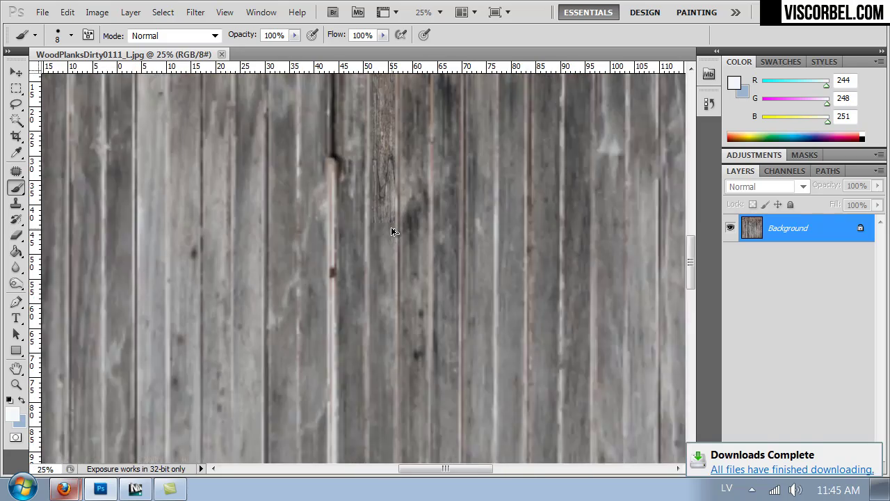
{"action": "key", "text": "ctrl+minus"}
{"action": "key", "text": "ctrl+minus"}
{"action": "key", "text": "ctrl+minus"}
{"action": "key", "text": "ctrl+minus"}
{"action": "key", "text": "ctrl+minus"}
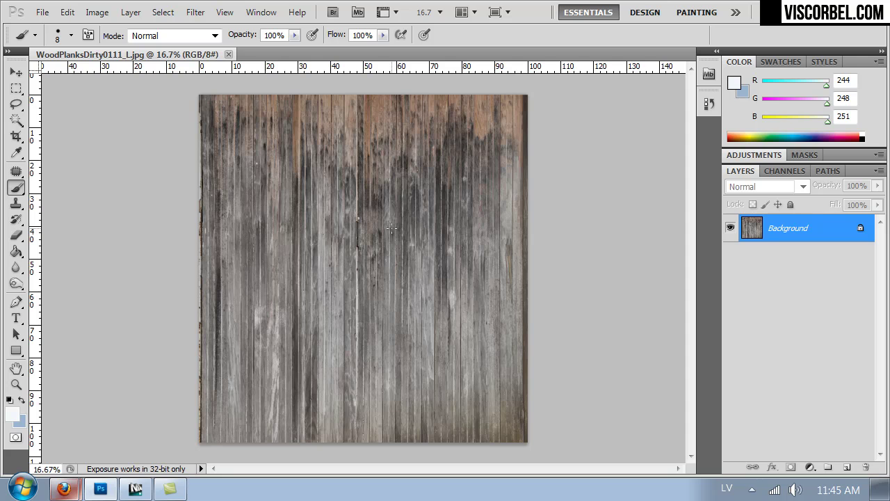
Draw a crop frame around the planks and align its right edge with the seam of the last full plank
{"action": "key", "text": "c"}
{"action": "left_click", "coordinate": [205, 88]}
{"action": "left_click_drag", "start_coordinate": [205, 88], "coordinate": [521, 472]}
{"action": "key", "text": "ctrl+plus"}
{"action": "key", "text": "ctrl+plus"}
{"action": "key", "text": "ctrl+plus"}
{"action": "key", "text": "ctrl+plus"}
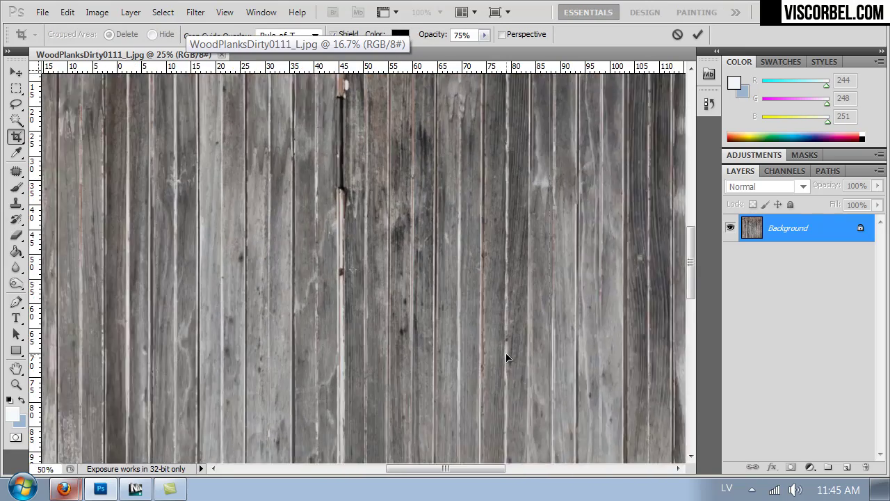
{"action": "left_click_drag", "start_coordinate": [478, 342], "coordinate": [320, 246]}
{"action": "left_click", "coordinate": [320, 245]}
{"action": "mouse_move", "coordinate": [299, 184]}
{"action": "left_mouse_down"}
{"action": "mouse_move", "coordinate": [308, 185]}
{"action": "mouse_move", "coordinate": [288, 188]}
{"action": "left_mouse_up"}
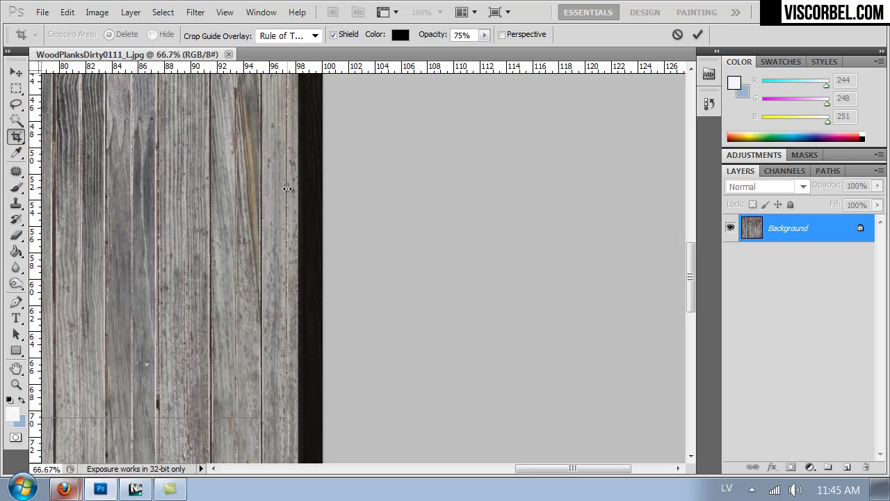
{"action": "left_click_drag", "start_coordinate": [287, 188], "coordinate": [289, 187]}
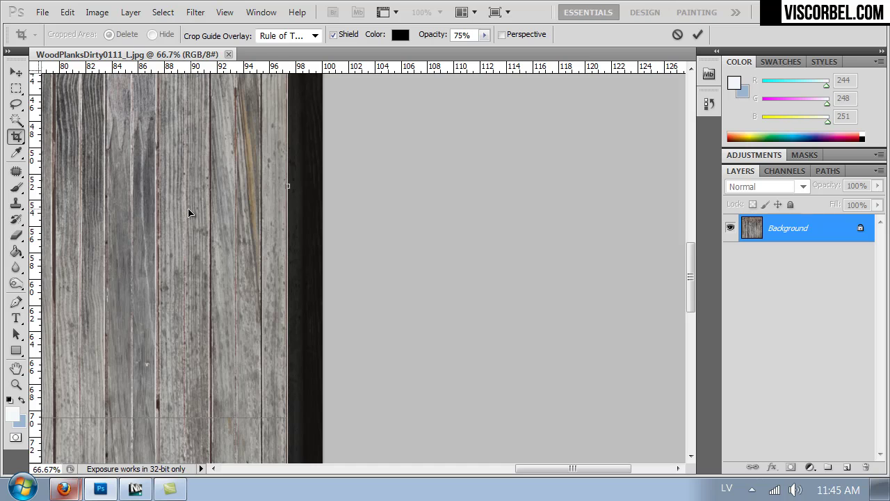
Align the crop frame's left edge with a plank seam past the damaged border and apply the crop
{"action": "left_click_drag", "start_coordinate": [142, 226], "coordinate": [483, 266]}
{"action": "left_click_drag", "start_coordinate": [292, 247], "coordinate": [290, 246]}
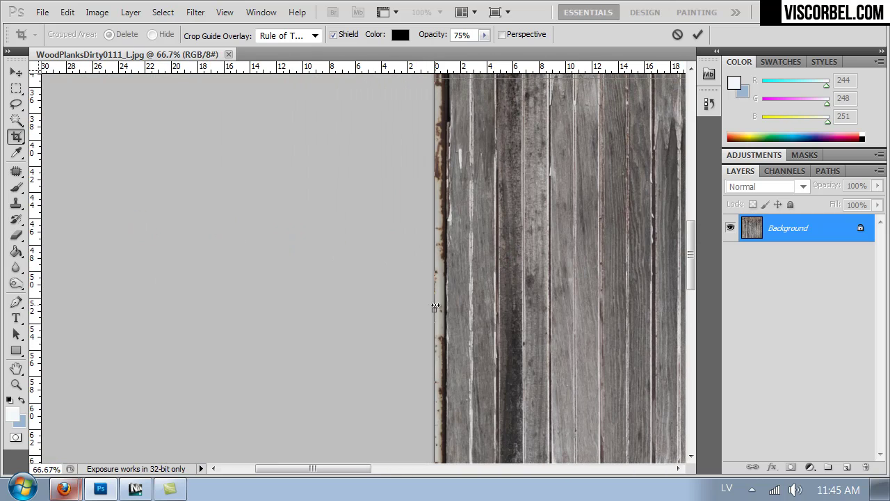
{"action": "left_click_drag", "start_coordinate": [435, 309], "coordinate": [499, 309]}
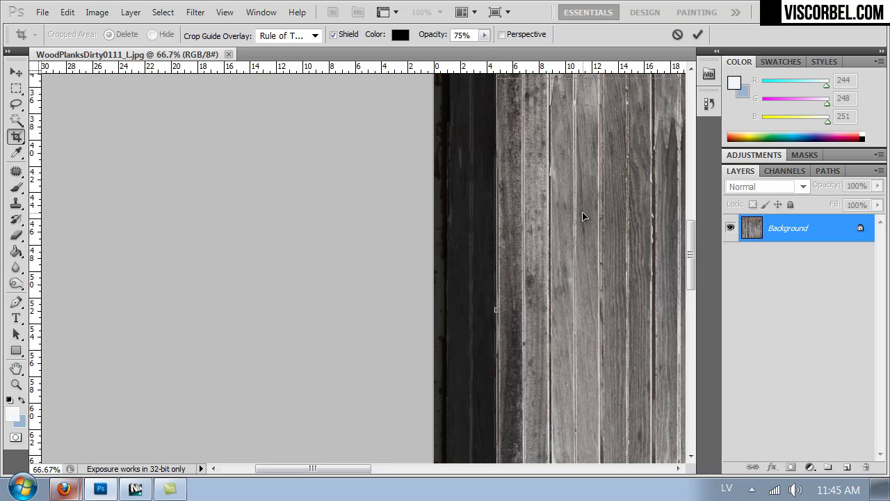
{"action": "key", "text": "Return"}
Inspect the cropped plank image as a whole, then its wood grain and upper-left corner at 100%
{"action": "key", "text": "ctrl+plus"}
{"action": "key", "text": "ctrl+minus"}
{"action": "key", "text": "ctrl+minus"}
{"action": "key", "text": "ctrl+minus"}
{"action": "key", "text": "ctrl+minus"}
{"action": "key", "text": "ctrl+minus"}
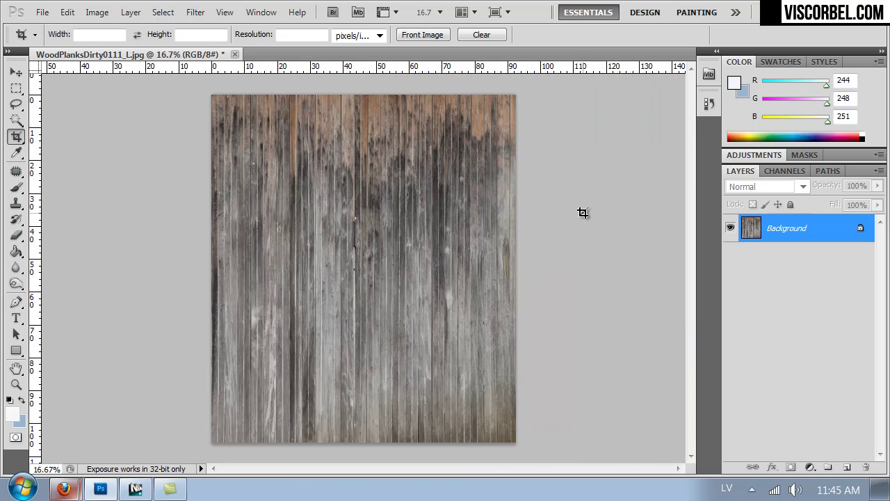
{"action": "key", "text": "ctrl+1"}
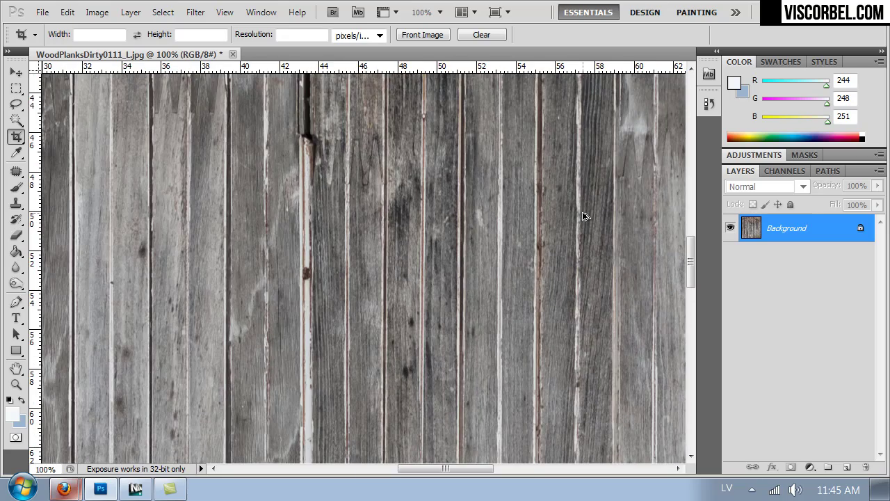
{"action": "left_click_drag", "start_coordinate": [257, 187], "coordinate": [433, 359]}
{"action": "mouse_move", "coordinate": [304, 204]}
{"action": "left_mouse_down"}
{"action": "mouse_move", "coordinate": [312, 212]}
{"action": "mouse_move", "coordinate": [310, 249]}
{"action": "mouse_move", "coordinate": [379, 383]}
{"action": "left_mouse_up"}
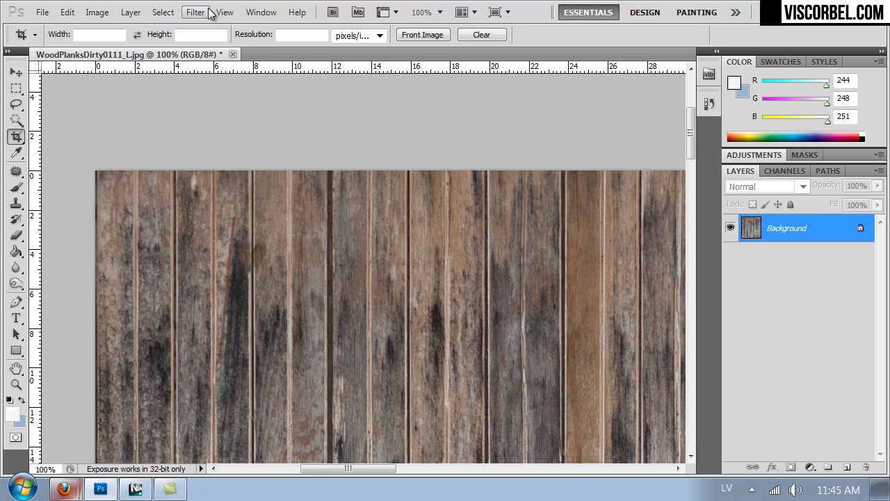
Start saving the cropped image as a new file in the Textures folder inside VOL2
{"action": "left_click", "coordinate": [42, 12]}
{"action": "left_click", "coordinate": [125, 277]}
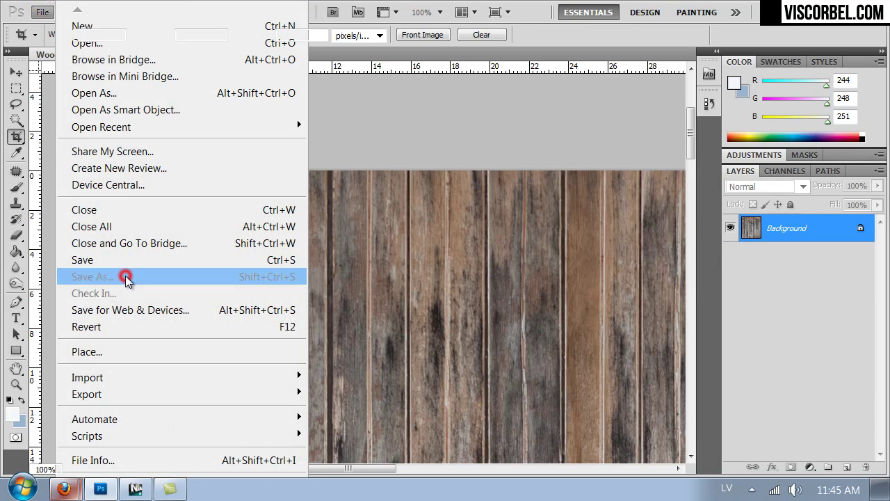
{"action": "left_click", "coordinate": [45, 143]}
{"action": "double_click", "coordinate": [325, 138]}
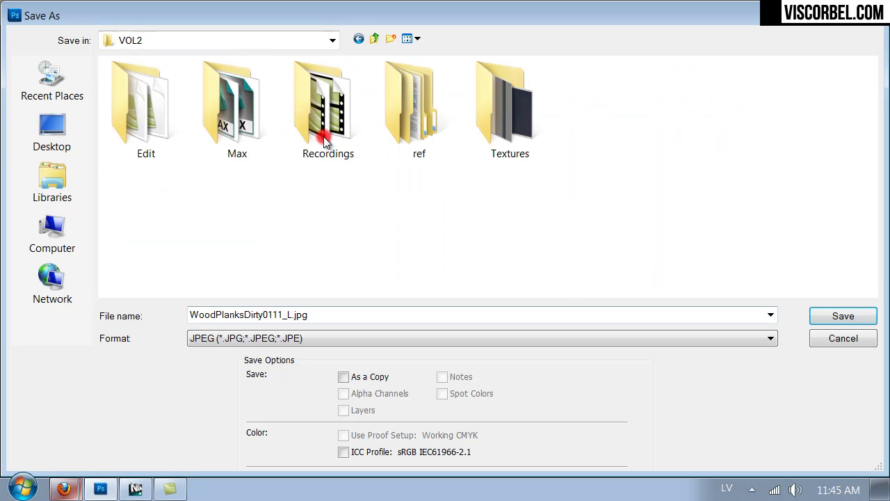
{"action": "left_click", "coordinate": [255, 227]}
{"action": "double_click", "coordinate": [518, 130]}
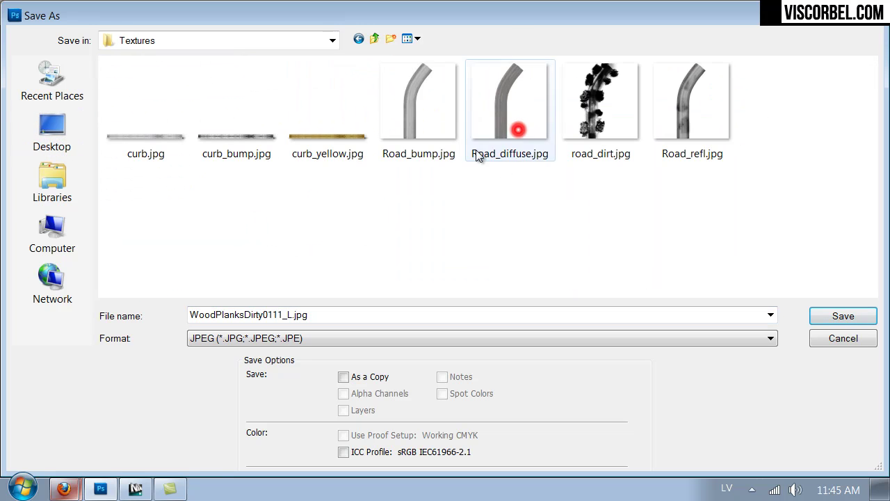
Save the image in PNG format as planks_diffuse with interlacing set to None
{"action": "left_click", "coordinate": [292, 339]}
{"action": "left_click", "coordinate": [292, 339]}
{"action": "left_click", "coordinate": [292, 339]}
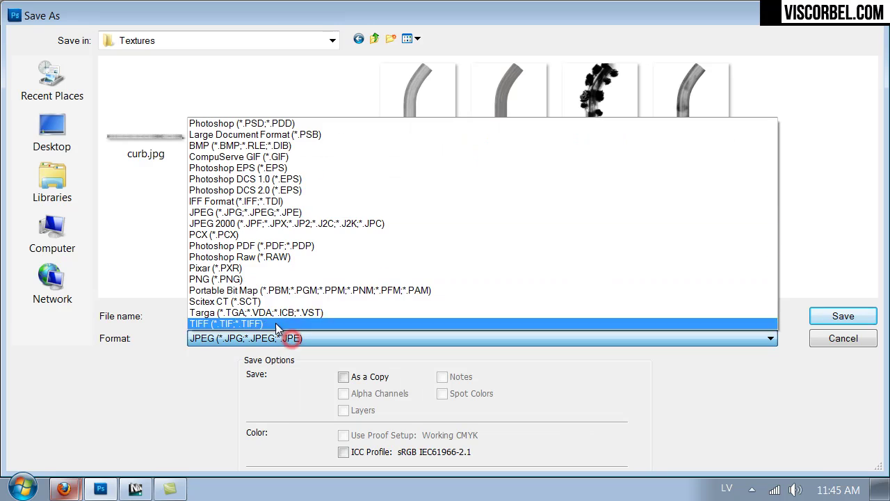
{"action": "left_click", "coordinate": [255, 279]}
{"action": "double_click", "coordinate": [258, 314]}
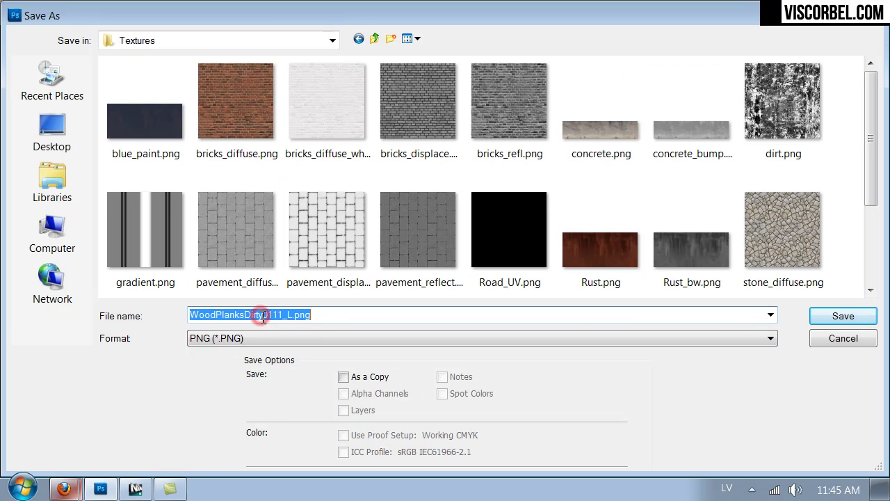
{"action": "type", "text": "planks_diffuse"}
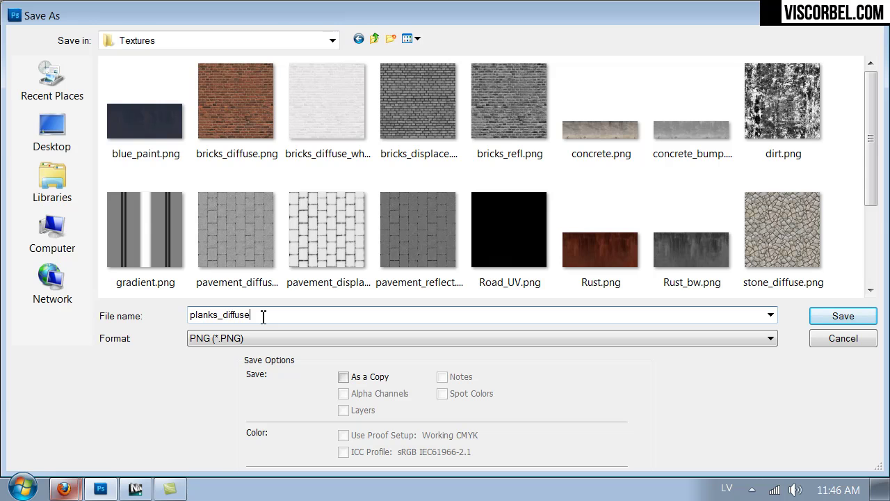
{"action": "key", "text": "Return"}
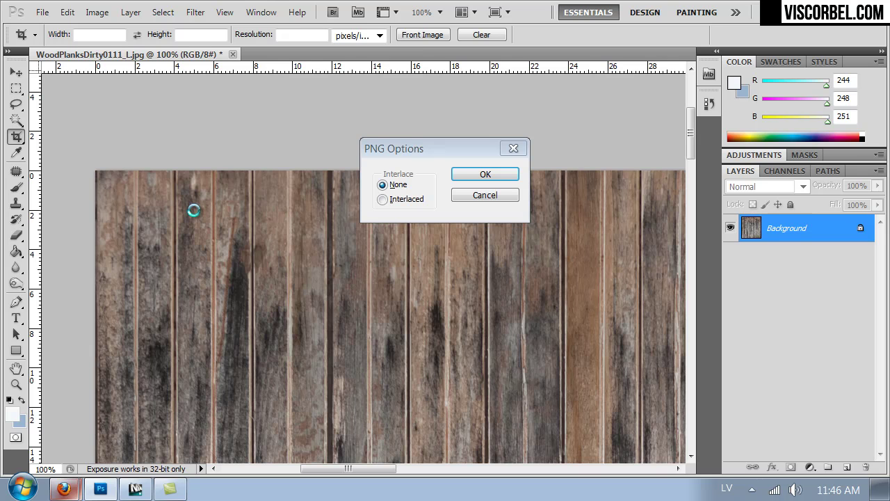
{"action": "key", "text": "Return"}
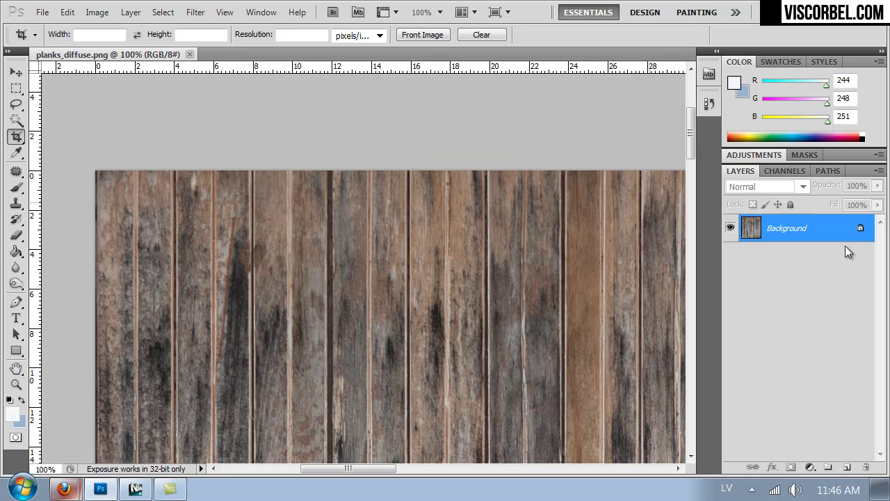
Add a new layer above the background and set the Paint Bucket's foreground color to RGB 128, 128, 128
{"action": "left_click", "coordinate": [848, 467]}
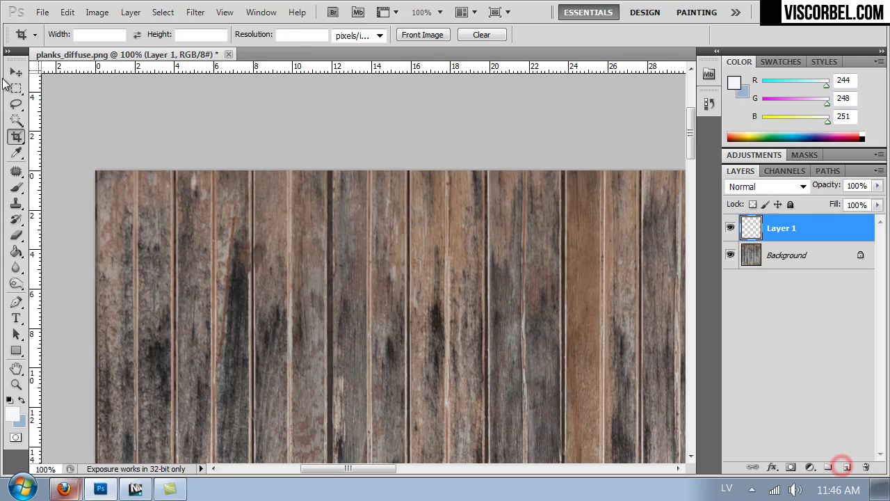
{"action": "left_click", "coordinate": [16, 251]}
{"action": "left_click", "coordinate": [12, 414]}
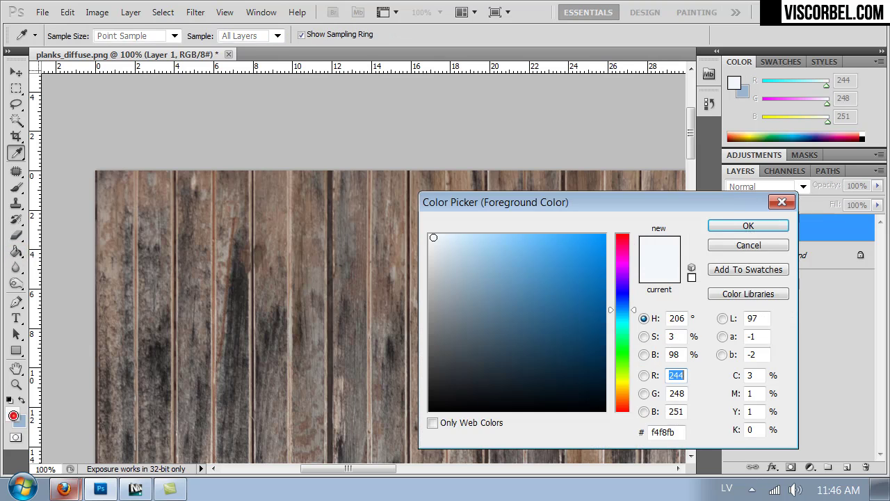
{"action": "type", "text": "128"}
{"action": "key", "text": "Tab"}
{"action": "type", "text": "128"}
{"action": "key", "text": "Tab"}
{"action": "type", "text": "128"}
{"action": "key", "text": "Return"}
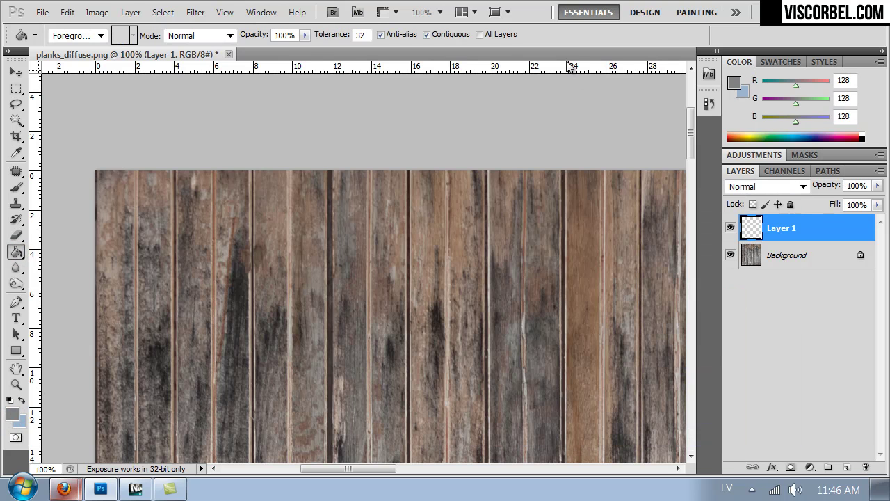
Fill the new layer with the mid-gray color and lower its opacity to 71%
{"action": "left_click", "coordinate": [385, 261]}
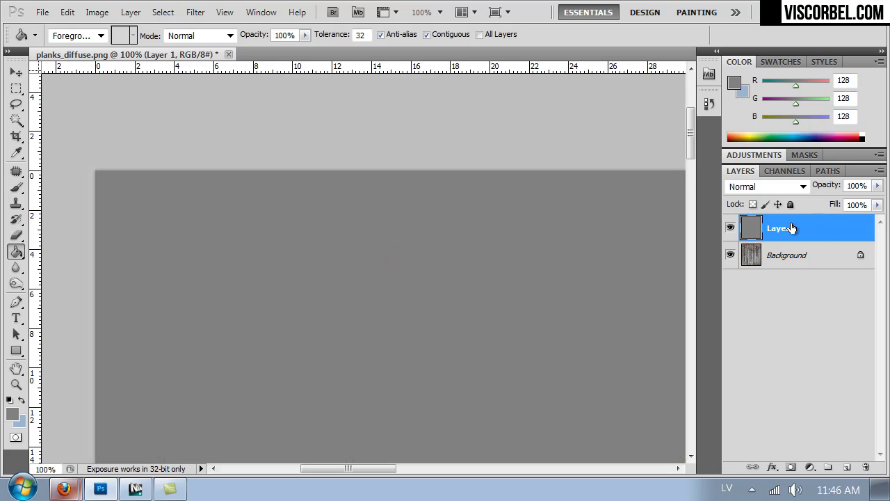
{"action": "left_click_drag", "start_coordinate": [878, 186], "coordinate": [859, 203]}
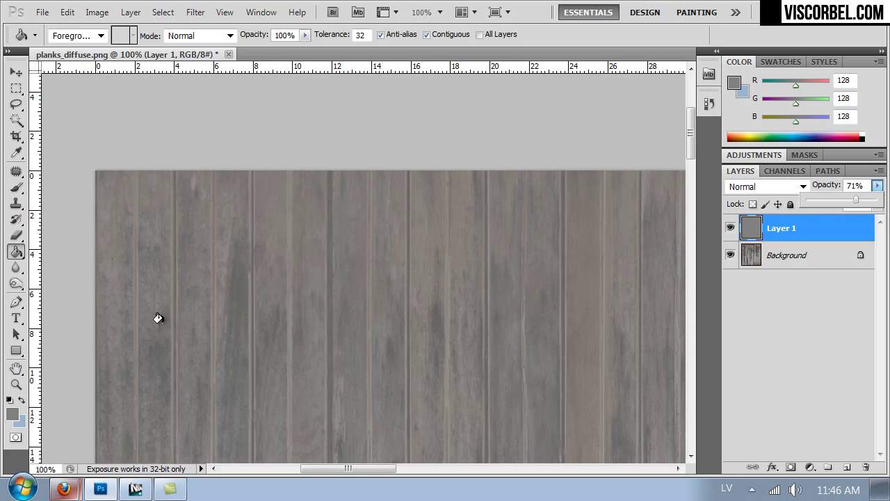
{"action": "left_click_drag", "start_coordinate": [211, 299], "coordinate": [275, 238]}
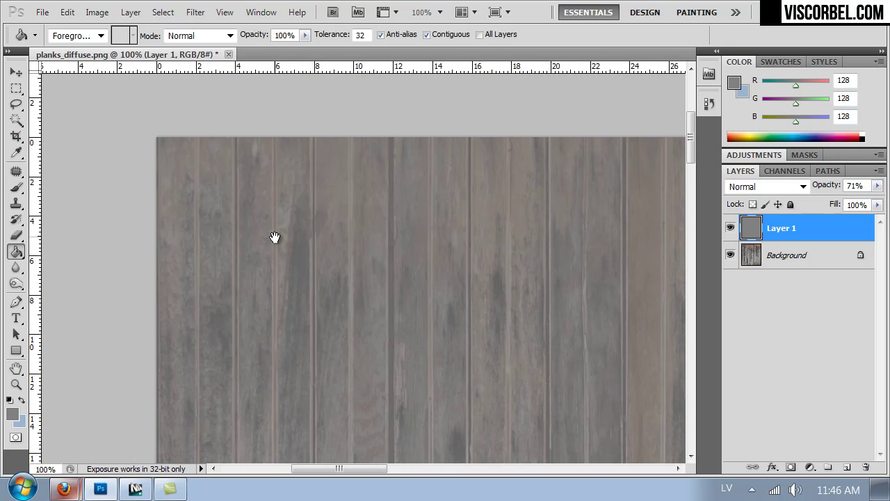
Add a new layer above the gray layer and set the Brush tool's size to 5 px
{"action": "left_click", "coordinate": [847, 469]}
{"action": "key", "text": "ctrl+minus"}
{"action": "key", "text": "ctrl+minus"}
{"action": "key", "text": "ctrl+minus"}
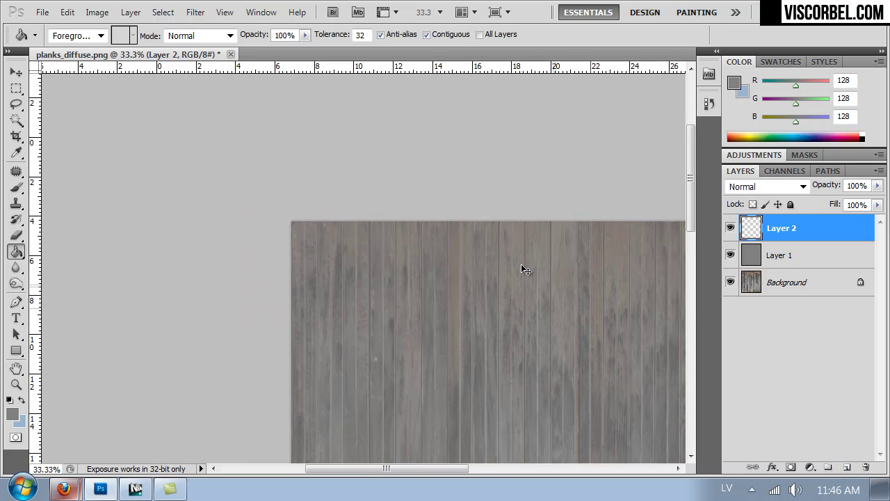
{"action": "key", "text": "ctrl+minus"}
{"action": "key", "text": "ctrl+minus"}
{"action": "key", "text": "ctrl+plus"}
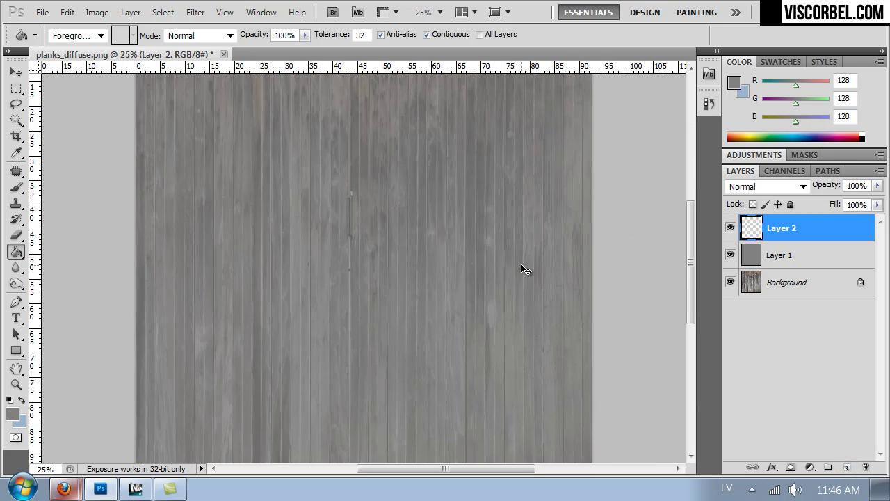
{"action": "key", "text": "ctrl+plus"}
{"action": "left_click_drag", "start_coordinate": [294, 245], "coordinate": [459, 403]}
{"action": "left_click_drag", "start_coordinate": [484, 342], "coordinate": [298, 338]}
{"action": "key", "text": "ctrl+plus"}
{"action": "key", "text": "ctrl+plus"}
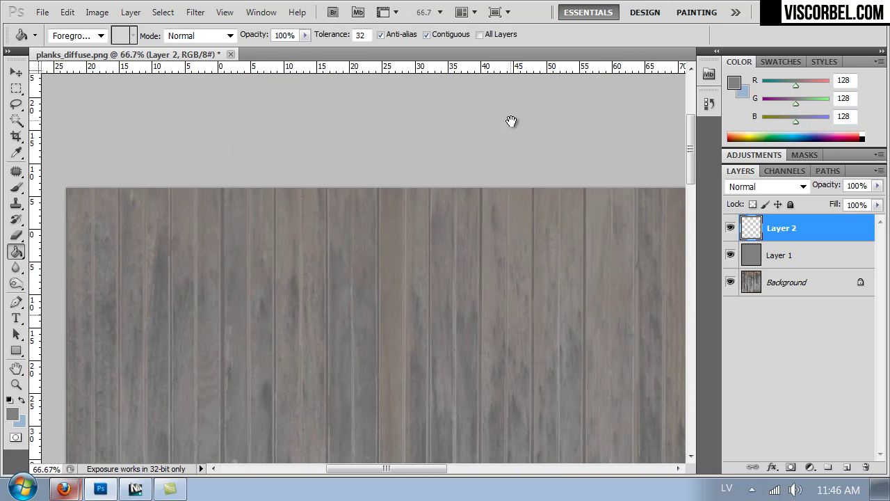
{"action": "left_click", "coordinate": [16, 187]}
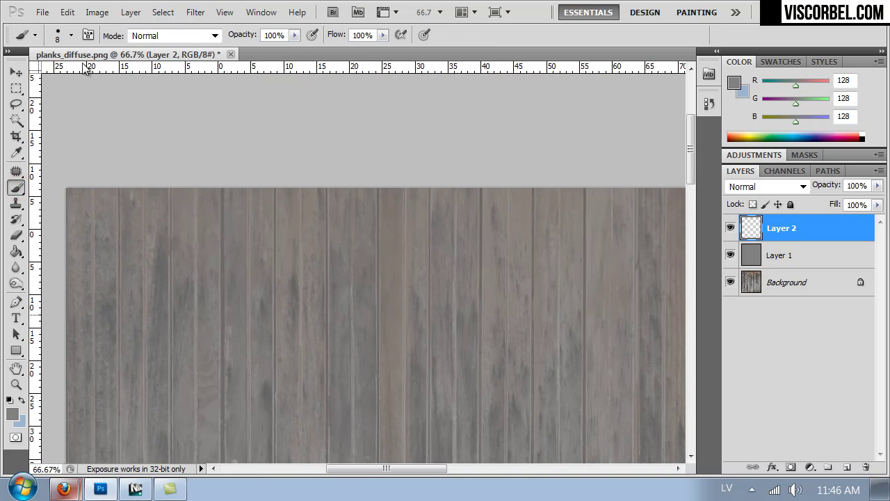
{"action": "left_click", "coordinate": [57, 34]}
{"action": "left_click", "coordinate": [146, 62]}
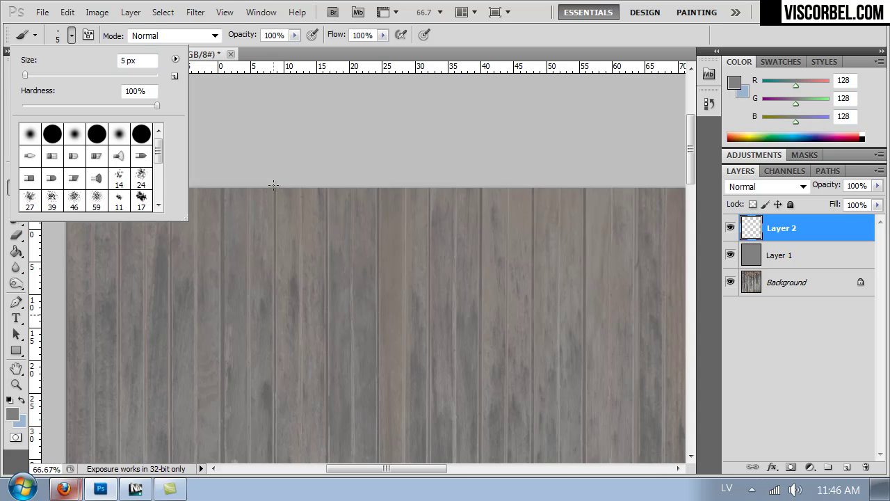
Set the foreground color to black (RGB 0, 0, 0)
{"action": "left_click", "coordinate": [12, 415]}
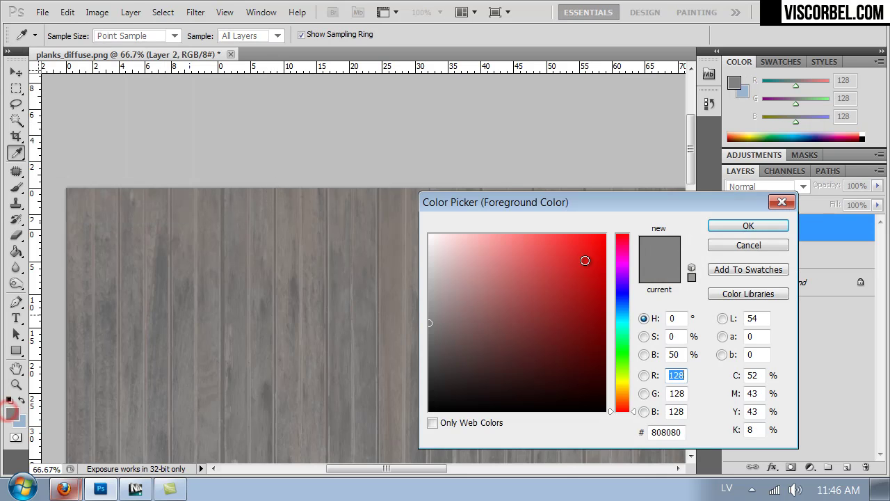
{"action": "left_click_drag", "start_coordinate": [555, 292], "coordinate": [373, 450]}
{"action": "left_click", "coordinate": [733, 222]}
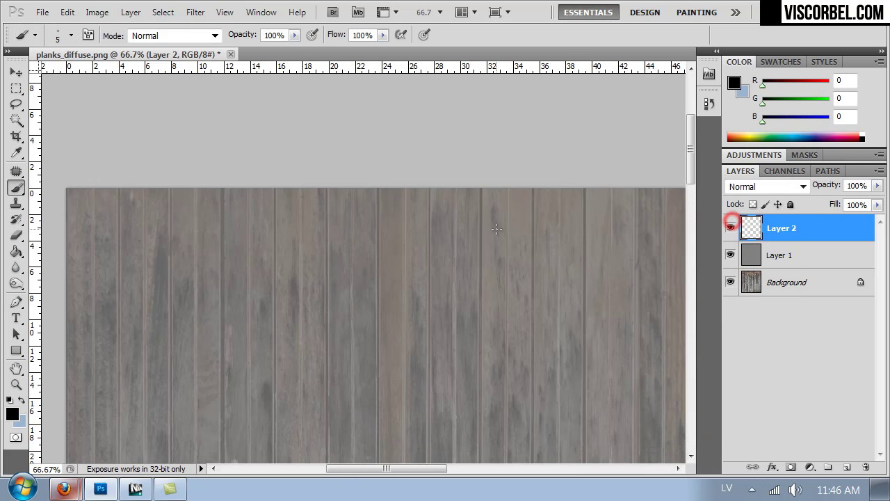
Reduce the brush size to 3 px and paint a straight vertical line along the plank gap near ruler mark 16, from top to bottom edge
{"action": "mouse_move", "coordinate": [378, 184]}
{"action": "left_mouse_down", "text": "shift"}
{"action": "mouse_move", "coordinate": [417, 353]}
{"action": "mouse_move", "coordinate": [469, 498]}
{"action": "left_mouse_up", "text": "shift"}
{"action": "key", "text": "ctrl+z"}
{"action": "left_click", "coordinate": [71, 36]}
{"action": "left_click", "coordinate": [144, 62]}
{"action": "type", "text": "3"}
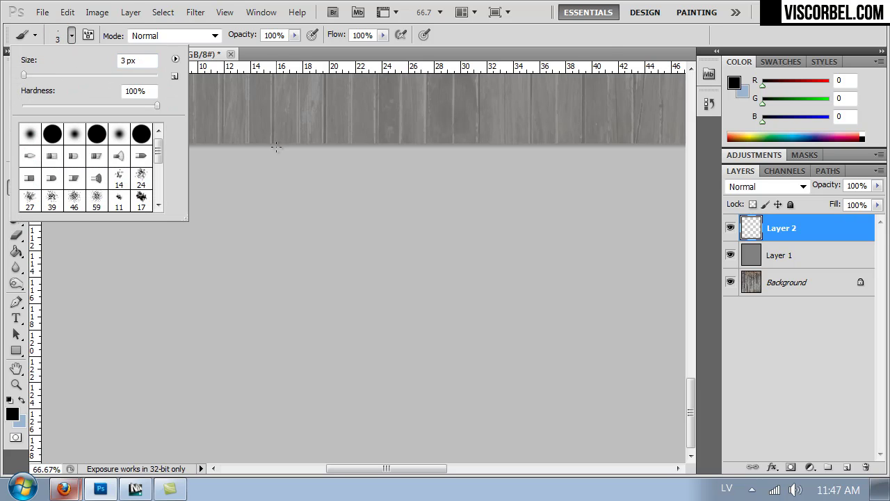
{"action": "left_click", "coordinate": [272, 146], "text": "shift"}
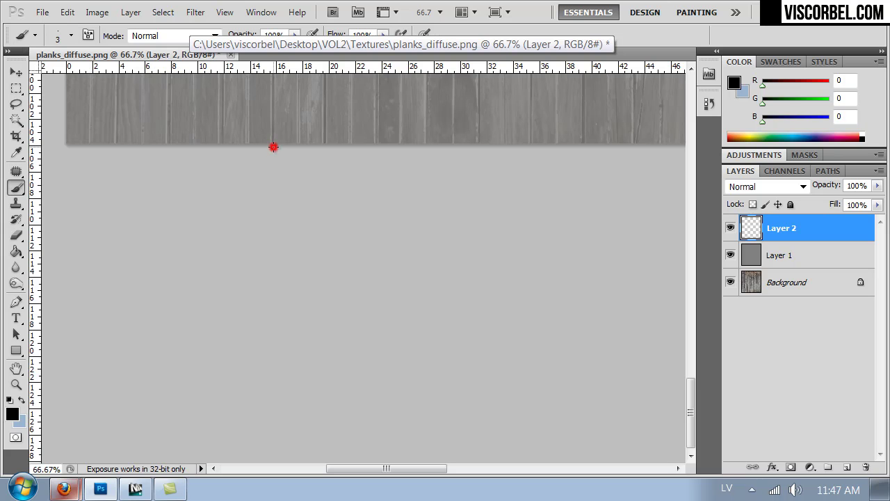
{"action": "scroll", "coordinate": [272, 147], "scroll_direction": "up", "scroll_amount": 15}
{"action": "scroll", "coordinate": [327, 189], "scroll_direction": "down", "scroll_amount": 8}
{"action": "scroll", "coordinate": [320, 153], "scroll_direction": "up", "scroll_amount": 5}
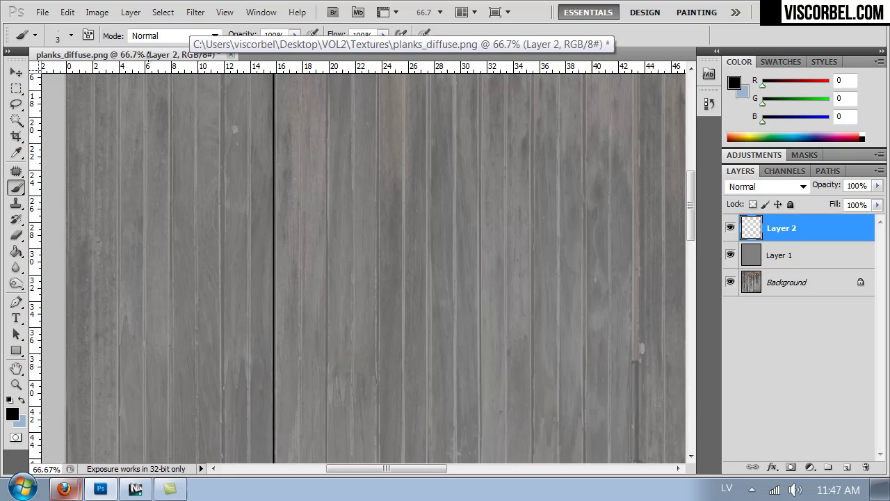
{"action": "left_click_drag", "start_coordinate": [148, 57], "coordinate": [421, 459]}
{"action": "left_click_drag", "start_coordinate": [536, 318], "coordinate": [410, 239]}
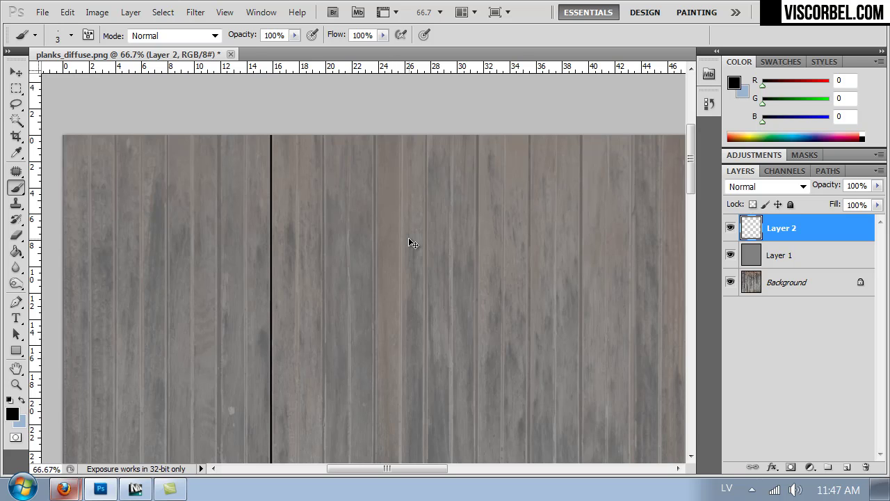
Duplicate the black line layer and shift the copy left onto the adjacent plank gap near ruler mark 14
{"action": "key", "text": "ctrl+j"}
{"action": "key", "text": "ctrl+Left"}
{"action": "key", "text": "ctrl+Left"}
{"action": "key", "text": "ctrl+Left"}
{"action": "key", "text": "ctrl+Left"}
{"action": "key", "text": "ctrl+Left"}
{"action": "key", "text": "ctrl+Left"}
{"action": "key", "text": "ctrl+Left"}
{"action": "key", "text": "ctrl+Left"}
{"action": "key", "text": "ctrl+Left"}
{"action": "key", "text": "ctrl+Left"}
{"action": "key", "text": "ctrl+Left"}
{"action": "key", "text": "ctrl+Left"}
{"action": "key", "text": "ctrl+Left"}
{"action": "key", "text": "ctrl+Left"}
{"action": "key", "text": "ctrl+Left"}
{"action": "key", "text": "ctrl+Left"}
{"action": "key", "text": "ctrl+Left"}
{"action": "key", "text": "ctrl+Left"}
{"action": "key", "text": "ctrl+Left"}
{"action": "key", "text": "ctrl+Left"}
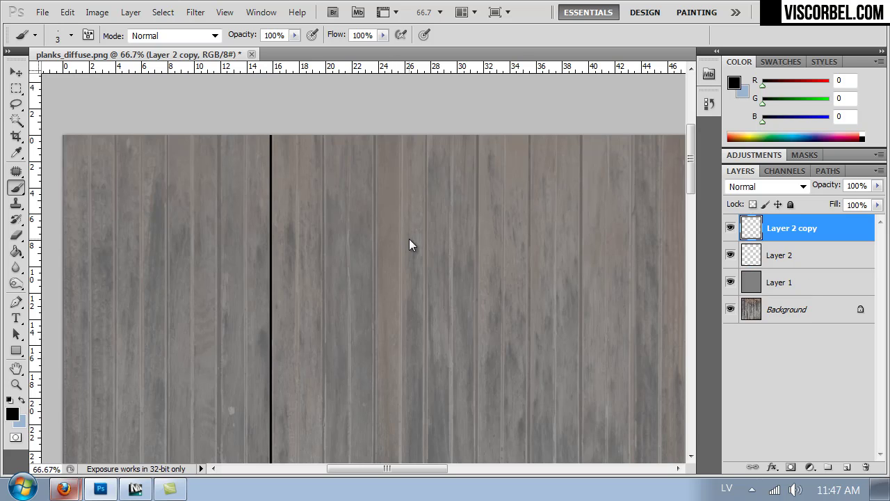
{"action": "key", "text": "ctrl+Left"}
{"action": "key", "text": "ctrl+Left"}
{"action": "key", "text": "ctrl+Left"}
{"action": "key", "text": "ctrl+Left"}
{"action": "key", "text": "ctrl+Left"}
{"action": "key", "text": "ctrl+Left"}
{"action": "key", "text": "ctrl+Left"}
{"action": "key", "text": "ctrl+Left"}
{"action": "key", "text": "ctrl+Left"}
{"action": "key", "text": "ctrl+Left"}
{"action": "key", "text": "ctrl+Left"}
{"action": "key", "text": "ctrl+Left"}
{"action": "key", "text": "ctrl+Left"}
{"action": "key", "text": "ctrl+Left"}
{"action": "key", "text": "ctrl+Left"}
{"action": "key", "text": "ctrl+Left"}
{"action": "key", "text": "ctrl+Left"}
{"action": "key", "text": "ctrl+Left"}
{"action": "key", "text": "ctrl+Left"}
{"action": "key", "text": "ctrl+Left"}
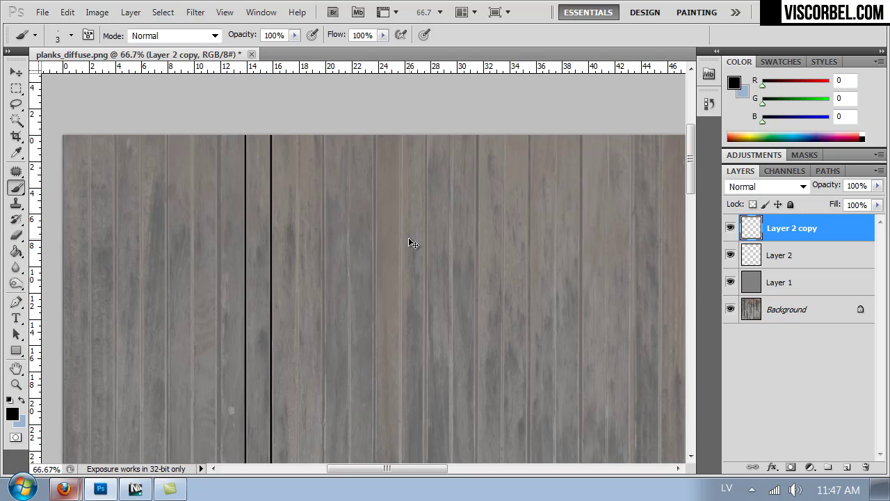
Duplicate the shifted line layer and move the new copy left onto the plank gap near ruler mark 12
{"action": "key", "text": "ctrl+j"}
{"action": "key", "text": "ctrl+shift+Left"}
{"action": "key", "text": "ctrl+shift+Left"}
{"action": "key", "text": "ctrl+shift+Left"}
{"action": "key", "text": "ctrl+shift+Left"}
{"action": "key", "text": "ctrl+shift+Left"}
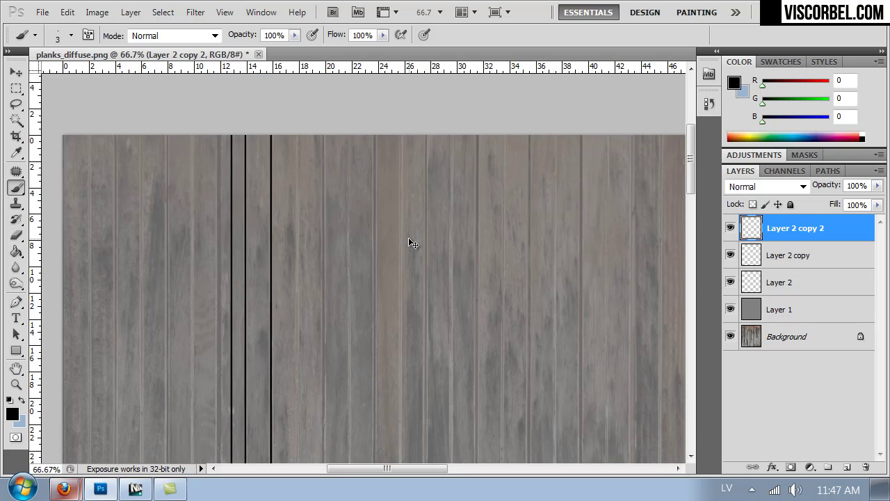
{"action": "key", "text": "ctrl+Left"}
{"action": "key", "text": "ctrl+Left"}
{"action": "key", "text": "ctrl+Left"}
{"action": "key", "text": "ctrl+Left"}
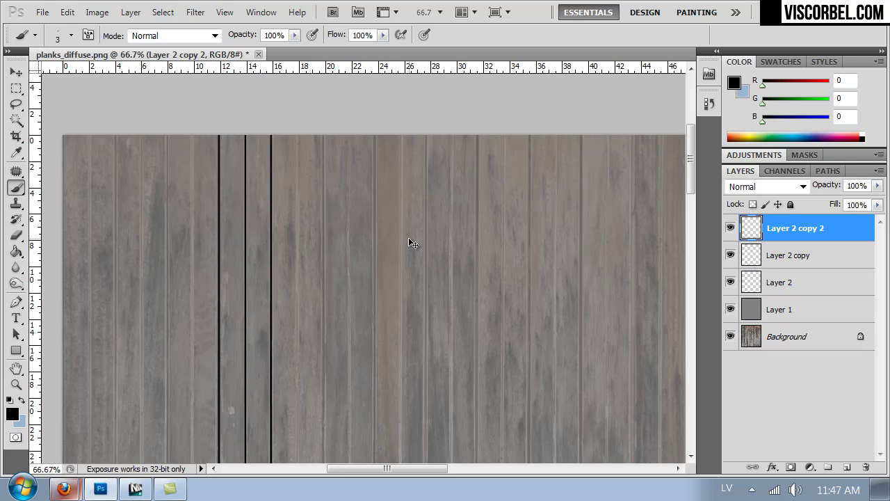
Create another copy of the line layer and align it with the plank gap near ruler mark 10
{"action": "key", "text": "ctrl+j"}
{"action": "key", "text": "ctrl+shift+Left"}
{"action": "key", "text": "ctrl+shift+Left"}
{"action": "key", "text": "ctrl+shift+Left"}
{"action": "key", "text": "ctrl+shift+Left"}
{"action": "key", "text": "ctrl+shift+Left"}
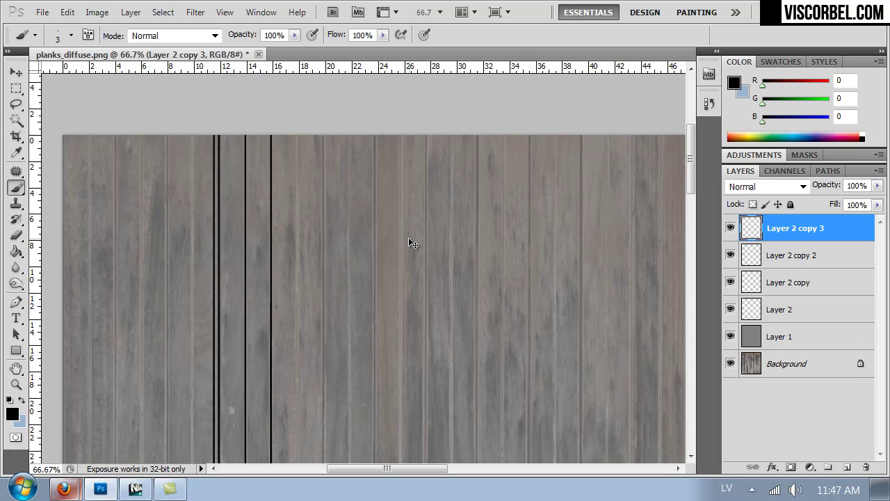
{"action": "key", "text": "ctrl+Left"}
{"action": "key", "text": "ctrl+Left"}
{"action": "key", "text": "ctrl+Left"}
{"action": "key", "text": "ctrl+Left"}
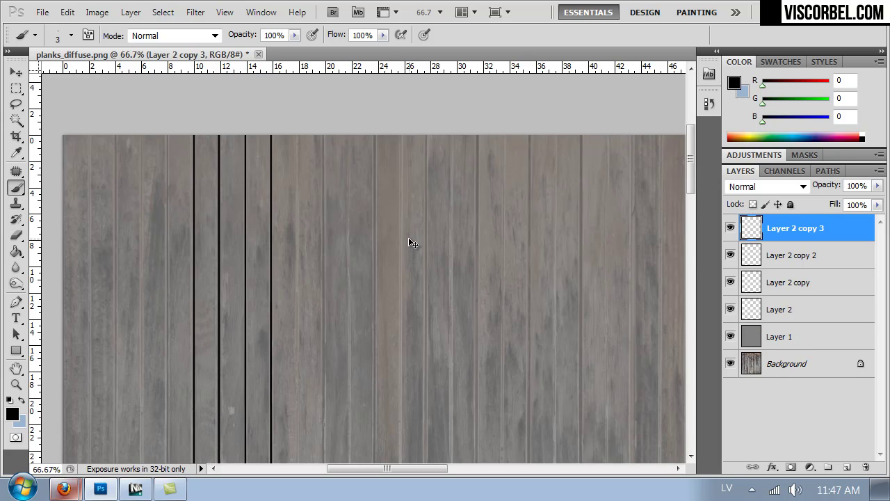
Duplicate the topmost line layer and shift the copy left onto the plank gap near ruler mark 8
{"action": "key", "text": "ctrl+j"}
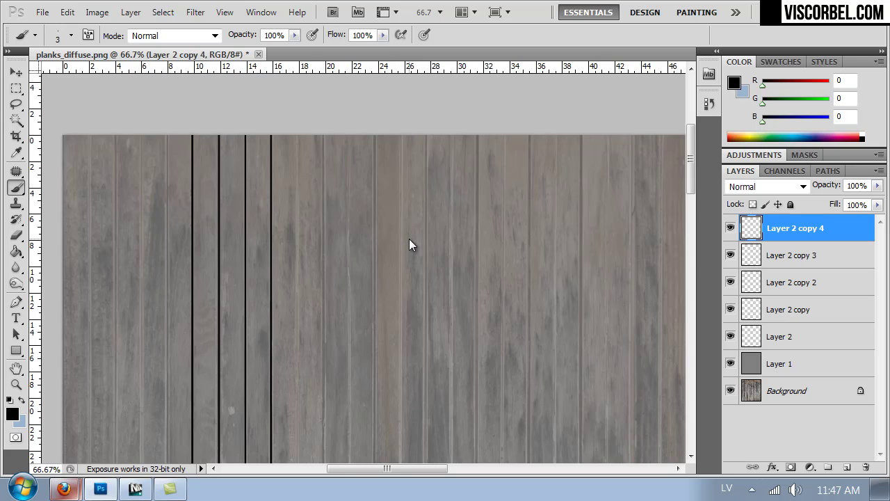
{"action": "key", "text": "ctrl+shift+Left"}
{"action": "key", "text": "ctrl+shift+Left"}
{"action": "key", "text": "ctrl+shift+Left"}
{"action": "key", "text": "ctrl+shift+Left"}
{"action": "key", "text": "ctrl+shift+Left"}
{"action": "key", "text": "ctrl+Left"}
{"action": "key", "text": "ctrl+Left"}
{"action": "key", "text": "ctrl+Left"}
{"action": "key", "text": "ctrl+Left"}
{"action": "key", "text": "ctrl+Left"}
{"action": "key", "text": "ctrl+Left"}
{"action": "key", "text": "ctrl+Left"}
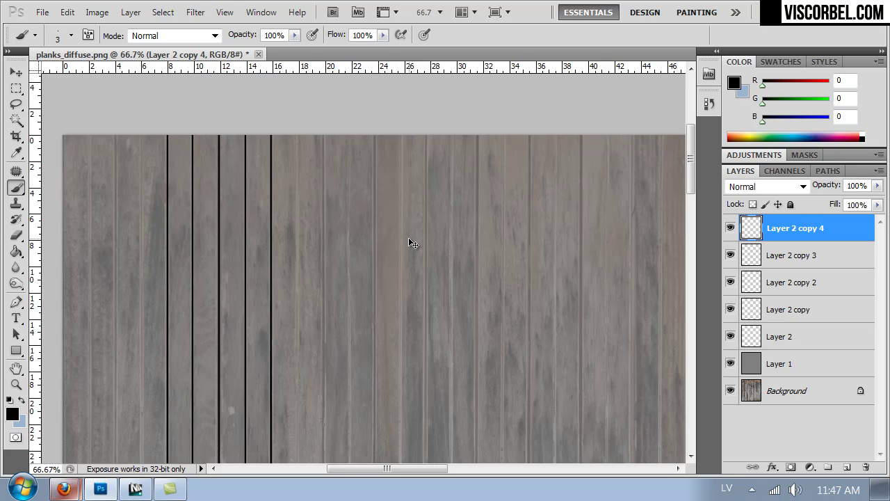
Duplicate the latest line layer and place the copy over the plank gap near ruler mark 6
{"action": "key", "text": "ctrl+j"}
{"action": "key", "text": "ctrl+shift+Left"}
{"action": "key", "text": "ctrl+shift+Left"}
{"action": "key", "text": "ctrl+shift+Left"}
{"action": "key", "text": "ctrl+shift+Left"}
{"action": "key", "text": "ctrl+shift+Left"}
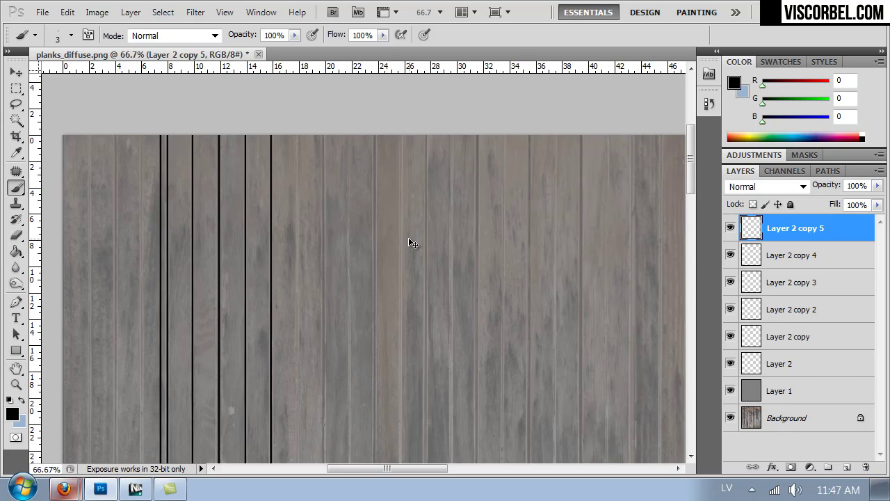
{"action": "key", "text": "ctrl+Left"}
{"action": "key", "text": "ctrl+Left"}
{"action": "key", "text": "ctrl+Left"}
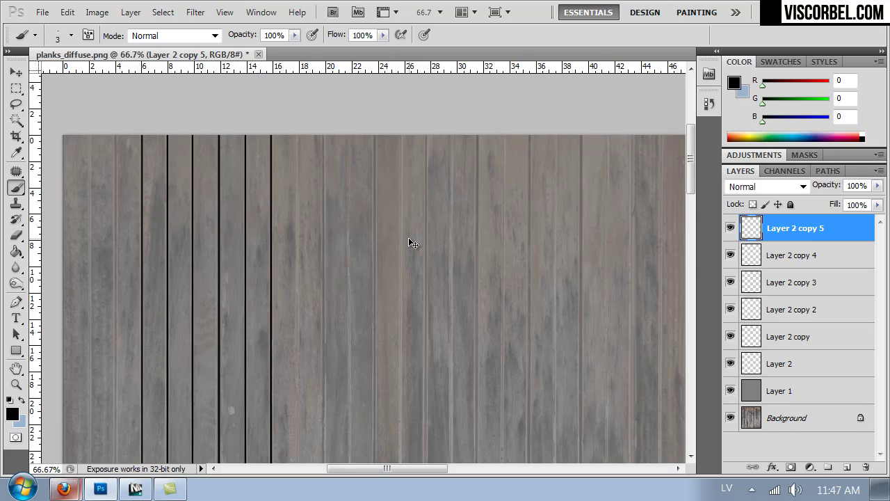
Make one more copy of the line layer and move it left onto the plank gap near ruler mark 4
{"action": "key", "text": "ctrl+j"}
{"action": "key", "text": "ctrl+Left"}
{"action": "key", "text": "ctrl+Left"}
{"action": "key", "text": "ctrl+Left"}
{"action": "key", "text": "ctrl+Left"}
{"action": "key", "text": "ctrl+Left"}
{"action": "key", "text": "ctrl+Left"}
{"action": "key", "text": "ctrl+Left"}
{"action": "key", "text": "ctrl+Left"}
{"action": "key", "text": "ctrl+Left"}
{"action": "key", "text": "ctrl+Left"}
{"action": "key", "text": "ctrl+Left"}
{"action": "key", "text": "ctrl+Left"}
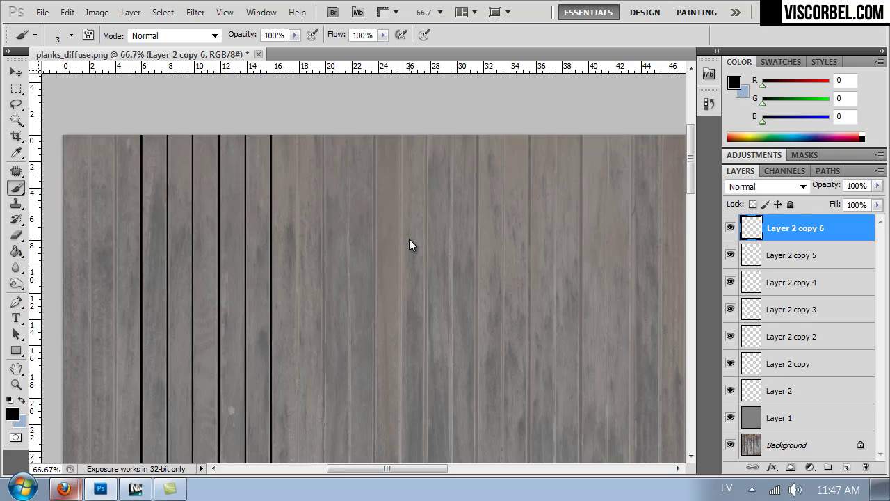
{"action": "key", "text": "ctrl+Left"}
{"action": "key", "text": "ctrl+Left"}
{"action": "key", "text": "ctrl+Left"}
{"action": "key", "text": "ctrl+Left"}
{"action": "key", "text": "ctrl+Left"}
{"action": "key", "text": "ctrl+Left"}
{"action": "key", "text": "ctrl+Left"}
{"action": "key", "text": "ctrl+Left"}
{"action": "key", "text": "ctrl+Left"}
{"action": "key", "text": "ctrl+Left"}
{"action": "key", "text": "ctrl+Left"}
{"action": "key", "text": "ctrl+Left"}
{"action": "key", "text": "ctrl+Left"}
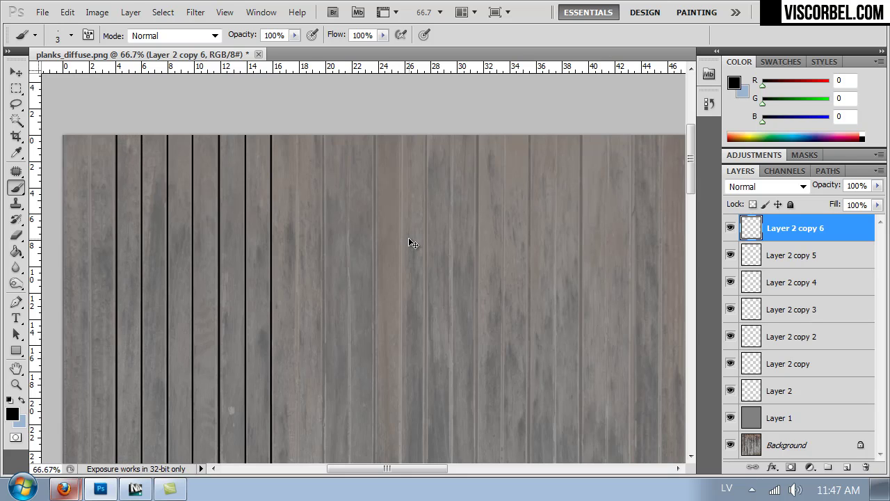
Duplicate the topmost line layer and move the copy left onto the plank gap near ruler mark 2
{"action": "key", "text": "ctrl+j"}
{"action": "key", "text": "ctrl+Left"}
{"action": "key", "text": "ctrl+Left"}
{"action": "key", "text": "ctrl+Left"}
{"action": "key", "text": "ctrl+Left"}
{"action": "key", "text": "ctrl+Left"}
{"action": "key", "text": "ctrl+Left"}
{"action": "key", "text": "ctrl+Left"}
{"action": "key", "text": "ctrl+Left"}
{"action": "key", "text": "ctrl+Left"}
{"action": "key", "text": "ctrl+Left"}
{"action": "key", "text": "ctrl+Left"}
{"action": "key", "text": "ctrl+Left"}
{"action": "key", "text": "ctrl+Left"}
{"action": "key", "text": "ctrl+Left"}
{"action": "key", "text": "ctrl+Left"}
{"action": "key", "text": "ctrl+Left"}
{"action": "key", "text": "ctrl+Left"}
{"action": "key", "text": "ctrl+Left"}
{"action": "key", "text": "ctrl+Left"}
{"action": "key", "text": "ctrl+Left"}
{"action": "key", "text": "ctrl+Left"}
Duplicate the line layer again and align the copy with the left edge of the texture at ruler mark 0
{"action": "key", "text": "ctrl+j"}
{"action": "key", "text": "ctrl+Left"}
{"action": "key", "text": "ctrl+Left"}
{"action": "key", "text": "ctrl+Left"}
{"action": "key", "text": "ctrl+Left"}
{"action": "key", "text": "ctrl+Left"}
{"action": "key", "text": "ctrl+Left"}
{"action": "key", "text": "ctrl+Left"}
{"action": "key", "text": "ctrl+Left"}
{"action": "key", "text": "ctrl+Left"}
{"action": "key", "text": "ctrl+Left"}
{"action": "key", "text": "ctrl+Left"}
{"action": "key", "text": "ctrl+Left"}
{"action": "key", "text": "ctrl+Left"}
{"action": "key", "text": "ctrl+Left"}
{"action": "key", "text": "ctrl+Left"}
{"action": "key", "text": "ctrl+Left"}
{"action": "key", "text": "ctrl+Left"}
{"action": "key", "text": "ctrl+Left"}
{"action": "key", "text": "ctrl+Left"}
{"action": "key", "text": "ctrl+Left"}
{"action": "key", "text": "ctrl+Left"}
{"action": "key", "text": "ctrl+Left"}
{"action": "key", "text": "ctrl+Left"}
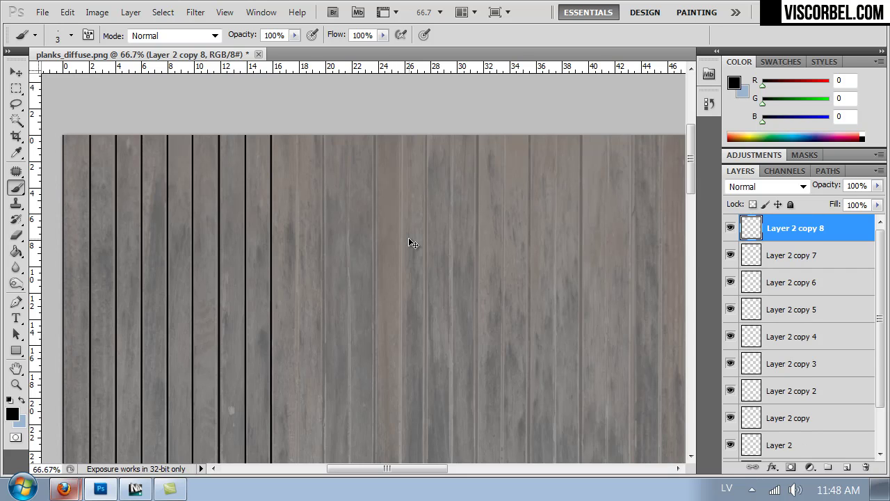
{"action": "key", "text": "ctrl+Right"}
{"action": "key", "text": "ctrl+Right"}
{"action": "key", "text": "ctrl+Left"}
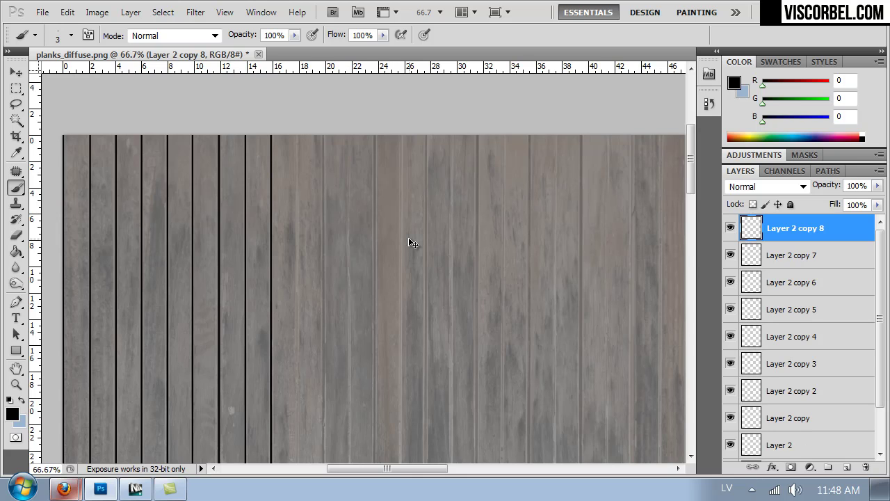
Create another copy of the edge line and shift it right past the existing lines onto the plank gap near ruler mark 18
{"action": "key", "text": "ctrl+shift+Right"}
{"action": "key", "text": "ctrl+shift+Right"}
{"action": "key", "text": "ctrl+shift+Right"}
{"action": "key", "text": "ctrl+shift+Right"}
{"action": "key", "text": "ctrl+shift+Right"}
{"action": "key", "text": "ctrl+shift+Right"}
{"action": "key", "text": "ctrl+shift+Right"}
{"action": "key", "text": "ctrl+shift+Right"}
{"action": "key", "text": "ctrl+shift+Right"}
{"action": "key", "text": "ctrl+shift+Right"}
{"action": "key", "text": "ctrl+shift+Right"}
{"action": "key", "text": "ctrl+shift+Right"}
{"action": "key", "text": "ctrl+shift+Right"}
{"action": "key", "text": "ctrl+shift+Right"}
{"action": "key", "text": "ctrl+shift+Right"}
{"action": "key", "text": "ctrl+shift+Right"}
{"action": "key", "text": "ctrl+shift+Right"}
{"action": "key", "text": "ctrl+shift+Right"}
{"action": "key", "text": "ctrl+shift+Right"}
{"action": "key", "text": "ctrl+shift+Right"}
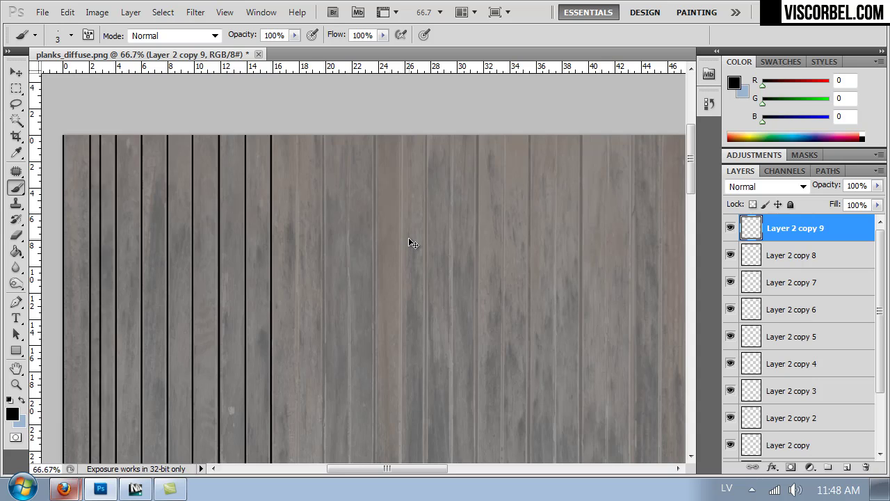
{"action": "key", "text": "ctrl+shift+Right"}
{"action": "key", "text": "ctrl+shift+Right"}
{"action": "key", "text": "ctrl+shift+Right"}
{"action": "key", "text": "ctrl+shift+Right"}
{"action": "key", "text": "ctrl+shift+Right"}
{"action": "key", "text": "ctrl+shift+Right"}
{"action": "key", "text": "ctrl+shift+Right"}
{"action": "key", "text": "ctrl+shift+Right"}
{"action": "key", "text": "ctrl+shift+Right"}
{"action": "key", "text": "ctrl+shift+Right"}
{"action": "key", "text": "ctrl+shift+Right"}
{"action": "key", "text": "ctrl+Right"}
{"action": "key", "text": "ctrl+Right"}
{"action": "key", "text": "ctrl+Right"}
{"action": "key", "text": "ctrl+Right"}
{"action": "key", "text": "ctrl+Right"}
{"action": "key", "text": "ctrl+Right"}
{"action": "key", "text": "ctrl+Right"}
{"action": "key", "text": "ctrl+Right"}
{"action": "key", "text": "ctrl+Right"}
{"action": "key", "text": "ctrl+Right"}
{"action": "key", "text": "ctrl+Right"}
{"action": "key", "text": "ctrl+Right"}
{"action": "key", "text": "ctrl+Right"}
{"action": "key", "text": "ctrl+Right"}
{"action": "key", "text": "ctrl+Right"}
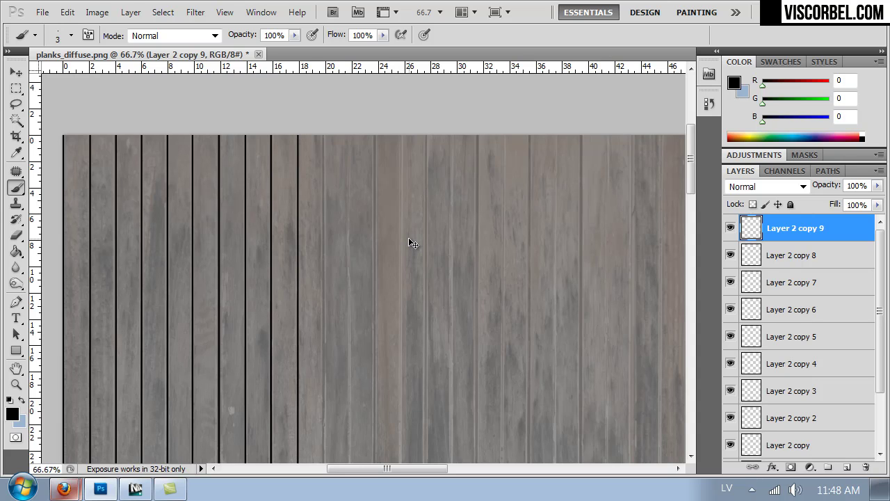
{"action": "key", "text": "ctrl+Right"}
{"action": "key", "text": "ctrl+Right"}
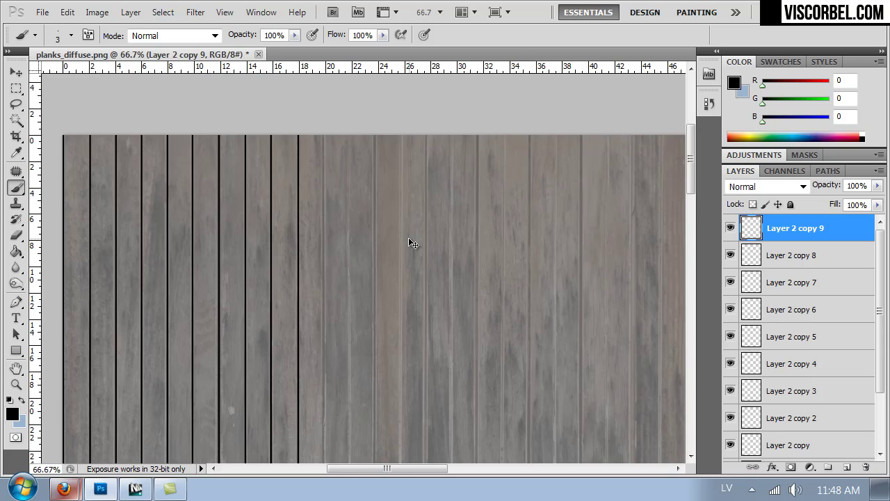
Duplicate the latest line layer and move the copy right onto the plank gap near ruler mark 20
{"action": "key", "text": "ctrl+j"}
{"action": "key", "text": "ctrl+shift+Right"}
{"action": "key", "text": "ctrl+shift+Right"}
{"action": "key", "text": "ctrl+shift+Right"}
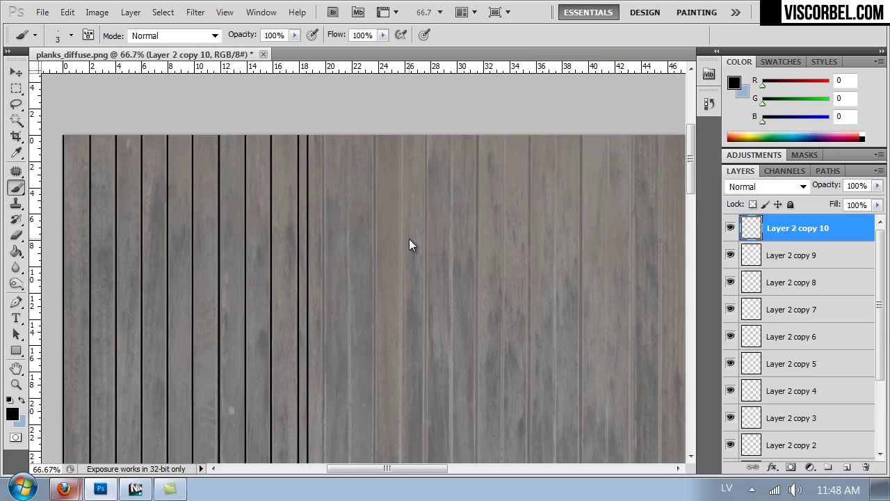
{"action": "key", "text": "ctrl+shift+Right"}
{"action": "key", "text": "ctrl+shift+Right"}
{"action": "key", "text": "ctrl+shift+Right"}
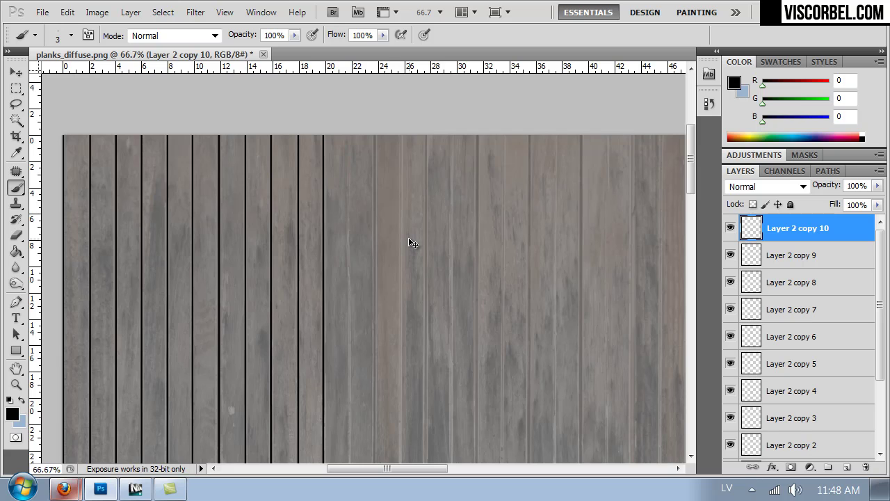
Make another copy of the line layer and align it with the plank gap near ruler mark 22
{"action": "key", "text": "ctrl+j"}
{"action": "key", "text": "ctrl+shift+Right"}
{"action": "key", "text": "ctrl+shift+Right"}
{"action": "key", "text": "ctrl+shift+Right"}
{"action": "key", "text": "ctrl+shift+Right"}
{"action": "key", "text": "ctrl+shift+Right"}
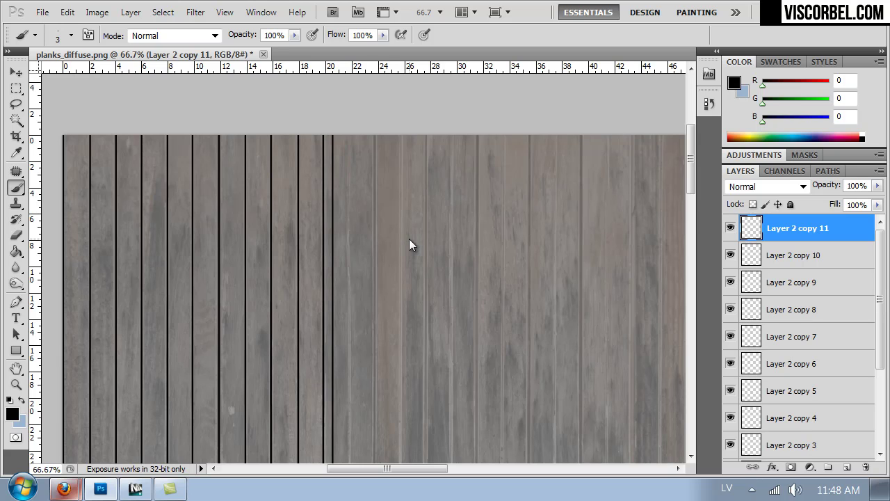
{"action": "key", "text": "ctrl+Right"}
{"action": "key", "text": "ctrl+Right"}
{"action": "key", "text": "ctrl+Right"}
{"action": "key", "text": "ctrl+Right"}
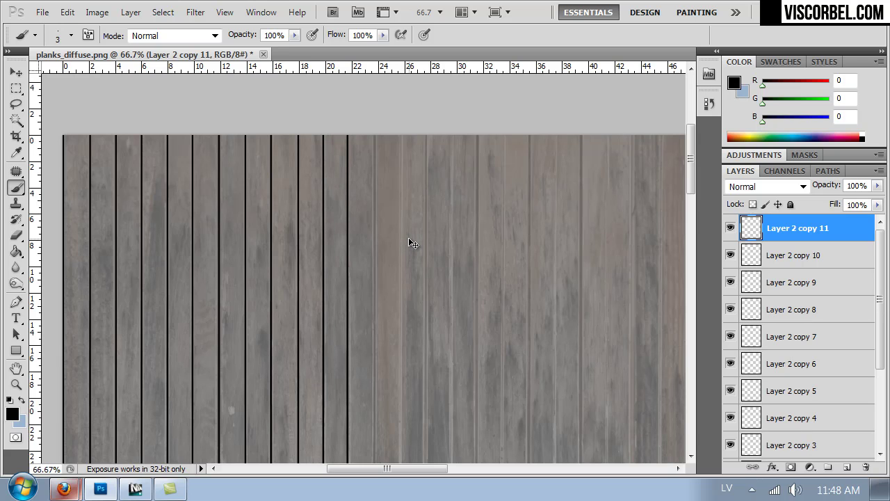
{"action": "key", "text": "ctrl+Right"}
{"action": "key", "text": "ctrl+Right"}
{"action": "key", "text": "ctrl+Right"}
Duplicate the topmost line layer and place the copy over the plank gap near ruler mark 24
{"action": "key", "text": "ctrl+j"}
{"action": "key", "text": "ctrl+Right"}
{"action": "key", "text": "ctrl+shift+Right"}
{"action": "key", "text": "ctrl+shift+Right"}
{"action": "key", "text": "ctrl+shift+Right"}
{"action": "key", "text": "ctrl+Right"}
{"action": "key", "text": "ctrl+Right"}
{"action": "key", "text": "ctrl+Right"}
{"action": "key", "text": "ctrl+Right"}
{"action": "key", "text": "ctrl+Right"}
{"action": "key", "text": "ctrl+Right"}
{"action": "key", "text": "ctrl+Right"}
{"action": "key", "text": "ctrl+Right"}
{"action": "key", "text": "ctrl+Right"}
{"action": "key", "text": "ctrl+Right"}
{"action": "key", "text": "ctrl+Right"}
{"action": "key", "text": "ctrl+Right"}
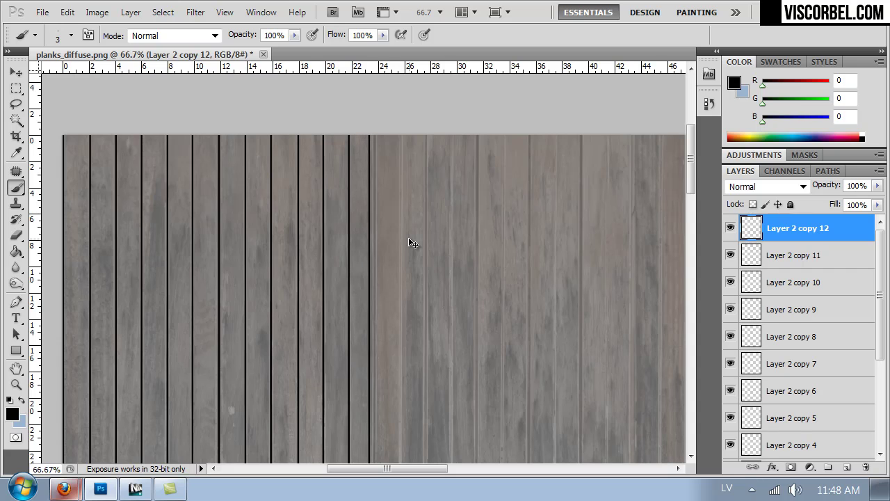
{"action": "key", "text": "ctrl+Left"}
Create one more copy of the line layer and shift it right onto the plank gap near ruler mark 26
{"action": "key", "text": "ctrl+j"}
{"action": "key", "text": "ctrl+Right"}
{"action": "key", "text": "ctrl+shift+Right"}
{"action": "key", "text": "ctrl+shift+Right"}
{"action": "key", "text": "ctrl+shift+Right"}
{"action": "key", "text": "ctrl+shift+Right"}
{"action": "key", "text": "ctrl+Right"}
{"action": "key", "text": "ctrl+Right"}
Duplicate the newest line layer and align the copy with the plank gap near ruler mark 28
{"action": "key", "text": "ctrl+j"}
{"action": "key", "text": "ctrl+shift+Right"}
{"action": "key", "text": "ctrl+shift+Right"}
{"action": "key", "text": "ctrl+shift+Right"}
{"action": "key", "text": "ctrl+shift+Right"}
{"action": "key", "text": "ctrl+Right"}
{"action": "key", "text": "ctrl+Right"}
{"action": "key", "text": "ctrl+Right"}
{"action": "key", "text": "ctrl+Right"}
{"action": "key", "text": "ctrl+Right"}
{"action": "key", "text": "ctrl+Right"}
{"action": "key", "text": "ctrl+Right"}
{"action": "key", "text": "ctrl+Right"}
Duplicate the topmost line layer and shift the copy right onto the plank gap near ruler mark 29
{"action": "key", "text": "ctrl+j"}
{"action": "key", "text": "ctrl+Right"}
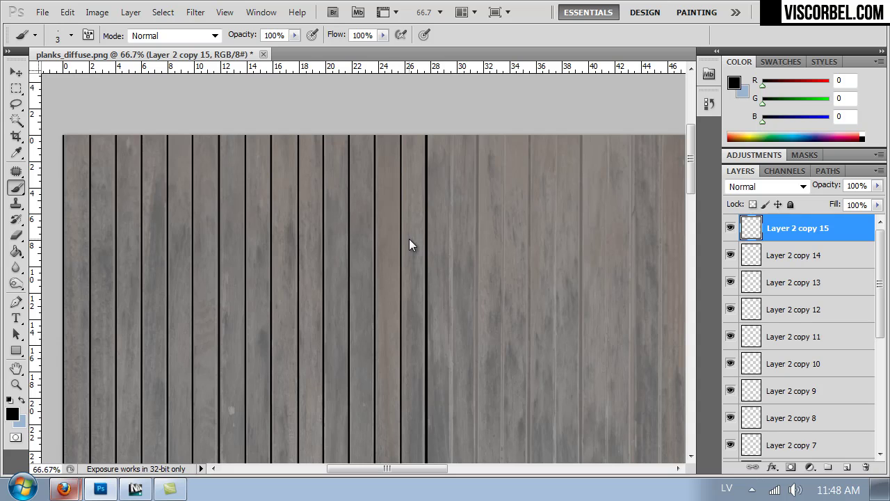
{"action": "key", "text": "ctrl+shift+Right"}
{"action": "key", "text": "ctrl+shift+Right"}
{"action": "key", "text": "ctrl+shift+Right"}
{"action": "key", "text": "ctrl+shift+Right"}
{"action": "key", "text": "ctrl+shift+Right"}
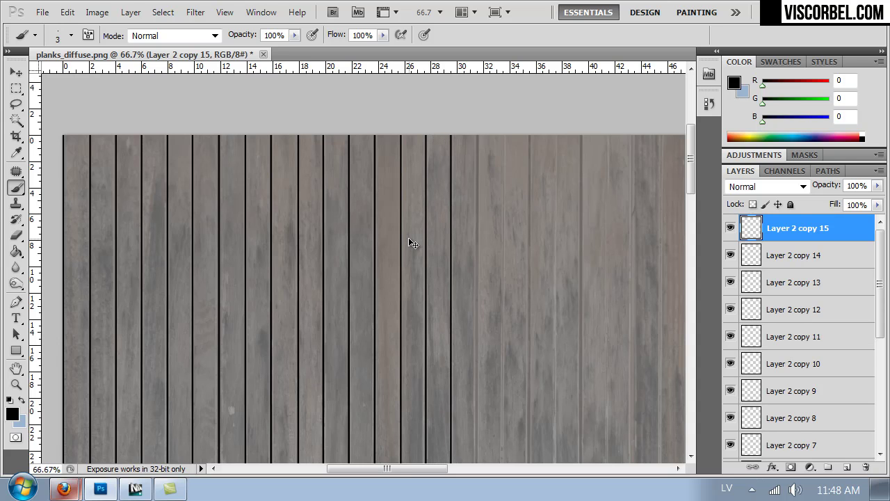
Make another copy of the line layer and align it with the plank gap near ruler mark 31
{"action": "key", "text": "ctrl+j"}
{"action": "key", "text": "ctrl+Right"}
{"action": "key", "text": "ctrl+shift+Right"}
{"action": "key", "text": "ctrl+shift+Right"}
{"action": "key", "text": "ctrl+shift+Right"}
{"action": "key", "text": "ctrl+shift+Right"}
{"action": "key", "text": "ctrl+Right"}
{"action": "key", "text": "ctrl+Right"}
{"action": "key", "text": "ctrl+Right"}
{"action": "key", "text": "ctrl+Right"}
{"action": "key", "text": "ctrl+Right"}
{"action": "key", "text": "ctrl+Right"}
Duplicate the newest line layer and place the copy over the plank gap near ruler mark 33
{"action": "key", "text": "ctrl+j"}
{"action": "key", "text": "ctrl+Right"}
{"action": "key", "text": "ctrl+Right"}
{"action": "key", "text": "ctrl+Right"}
{"action": "key", "text": "ctrl+Right"}
{"action": "key", "text": "ctrl+shift+Right"}
{"action": "key", "text": "ctrl+shift+Right"}
{"action": "key", "text": "ctrl+shift+Right"}
{"action": "key", "text": "ctrl+Left"}
{"action": "key", "text": "ctrl+Left"}
Create one more copy of the line layer and move it onto the plank gap near ruler mark 35
{"action": "key", "text": "ctrl+j"}
{"action": "key", "text": "ctrl+shift+Right"}
{"action": "key", "text": "ctrl+shift+Right"}
{"action": "key", "text": "ctrl+shift+Right"}
{"action": "key", "text": "ctrl+shift+Right"}
{"action": "key", "text": "ctrl+shift+Right"}
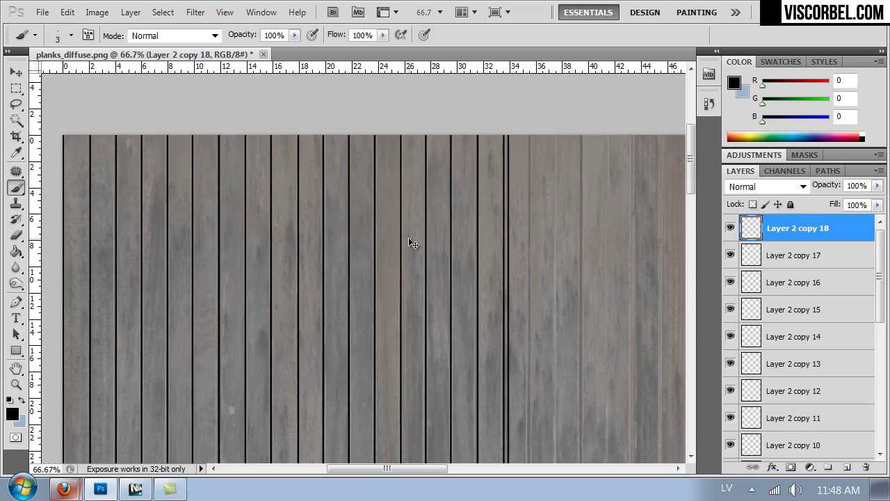
{"action": "key", "text": "ctrl+Right"}
{"action": "key", "text": "ctrl+Right"}
{"action": "key", "text": "ctrl+Right"}
{"action": "key", "text": "ctrl+Right"}
Duplicate the topmost line layer and align the copy with the plank gap near ruler mark 37
{"action": "key", "text": "ctrl+j"}
{"action": "key", "text": "ctrl+shift+Right"}
{"action": "key", "text": "ctrl+shift+Right"}
{"action": "key", "text": "ctrl+shift+Right"}
{"action": "key", "text": "ctrl+shift+Right"}
{"action": "key", "text": "ctrl+shift+Right"}
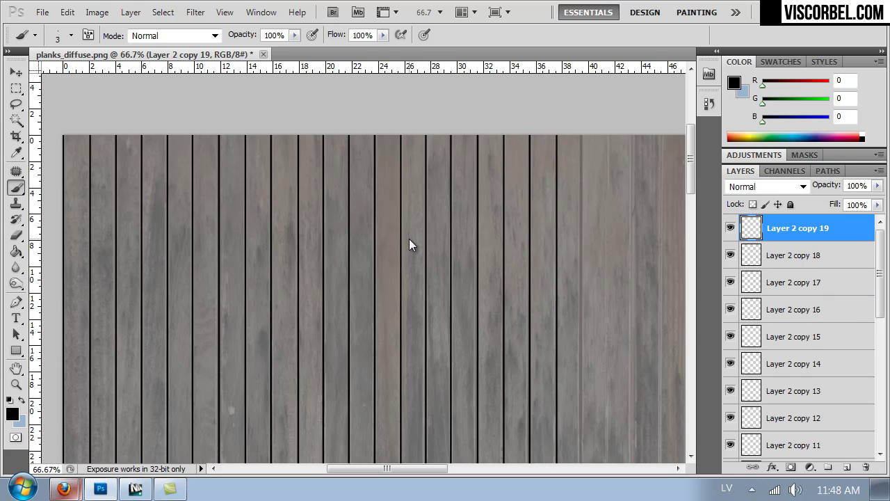
Add another copy of the line layer and position it on the plank gap near ruler mark 39
{"action": "key", "text": "ctrl+shift+Right"}
{"action": "key", "text": "ctrl+shift+Right"}
{"action": "key", "text": "ctrl+shift+Right"}
{"action": "key", "text": "ctrl+shift+Right"}
{"action": "key", "text": "ctrl+shift+Right"}
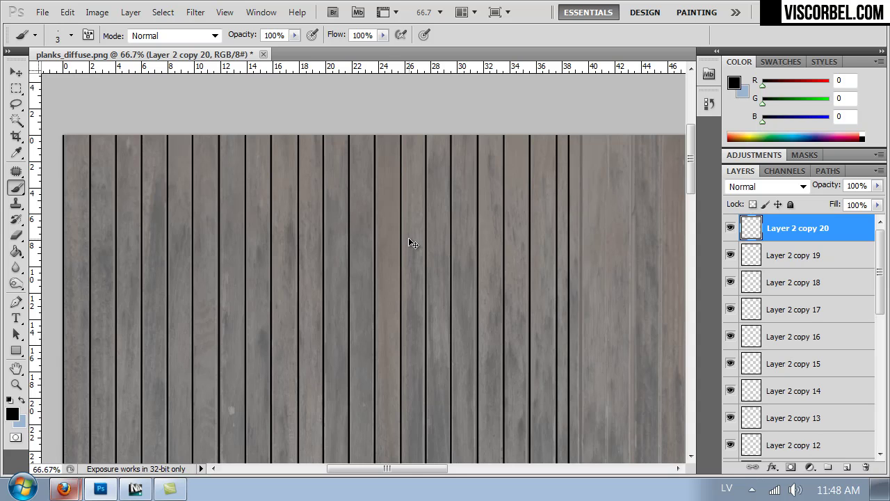
{"action": "key", "text": "ctrl+Right"}
{"action": "key", "text": "ctrl+Right"}
{"action": "key", "text": "ctrl+Right"}
{"action": "key", "text": "ctrl+Right"}
{"action": "key", "text": "ctrl+Right"}
{"action": "key", "text": "ctrl+Right"}
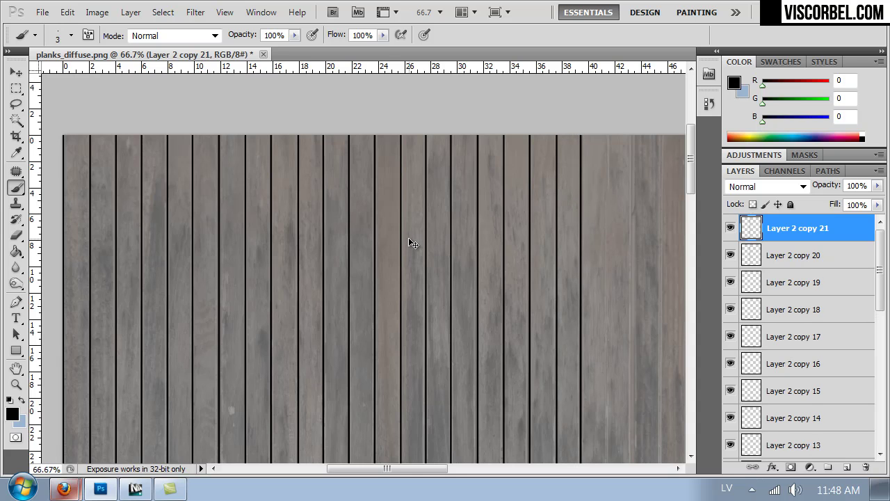
Shift a further copy of the line layer right onto the plank gap near ruler mark 41
{"action": "key", "text": "ctrl+shift+Right"}
{"action": "key", "text": "ctrl+shift+Right"}
{"action": "key", "text": "ctrl+shift+Right"}
{"action": "key", "text": "ctrl+shift+Right"}
{"action": "key", "text": "ctrl+shift+Right"}
{"action": "key", "text": "ctrl+Right"}
{"action": "key", "text": "ctrl+Right"}
{"action": "key", "text": "ctrl+Right"}
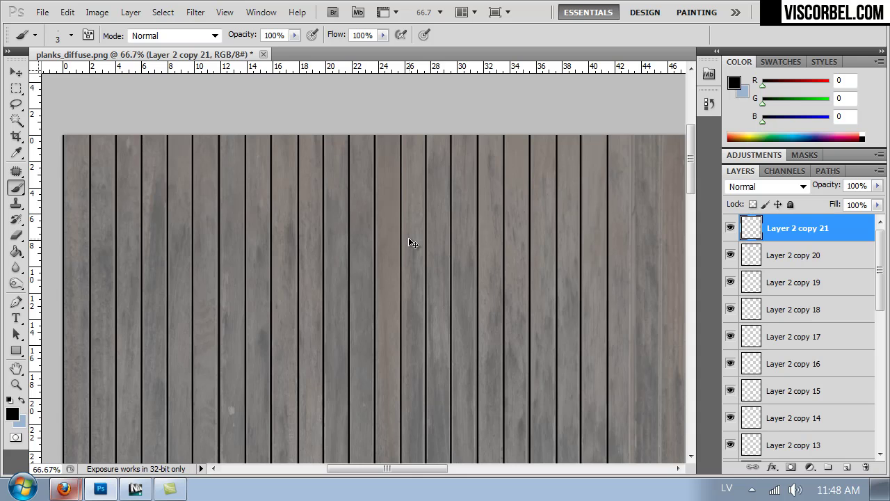
Place another duplicate of the line layer over the plank gap near ruler mark 43
{"action": "key", "text": "ctrl+shift+Right"}
{"action": "key", "text": "ctrl+shift+Right"}
{"action": "key", "text": "ctrl+shift+Right"}
{"action": "key", "text": "ctrl+shift+Right"}
{"action": "key", "text": "ctrl+shift+Right"}
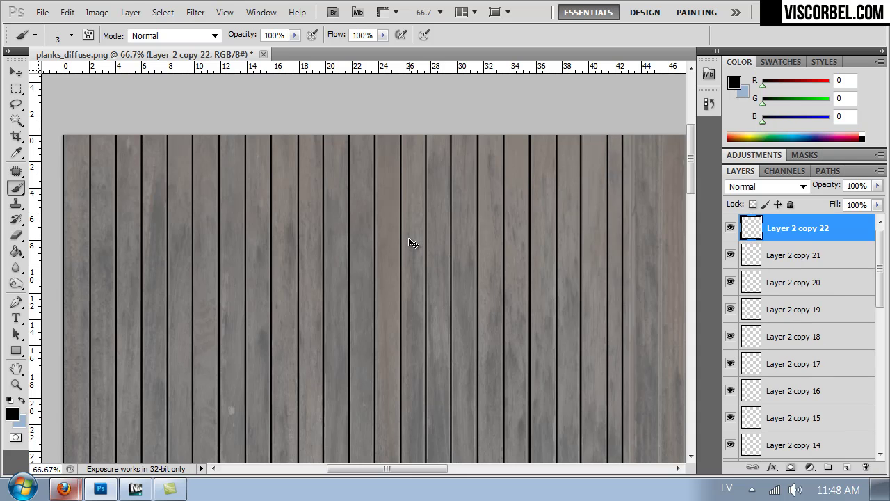
Duplicate the topmost line layer and move the copy onto the plank gap near ruler mark 45
{"action": "left_click_drag", "start_coordinate": [511, 243], "coordinate": [93, 257]}
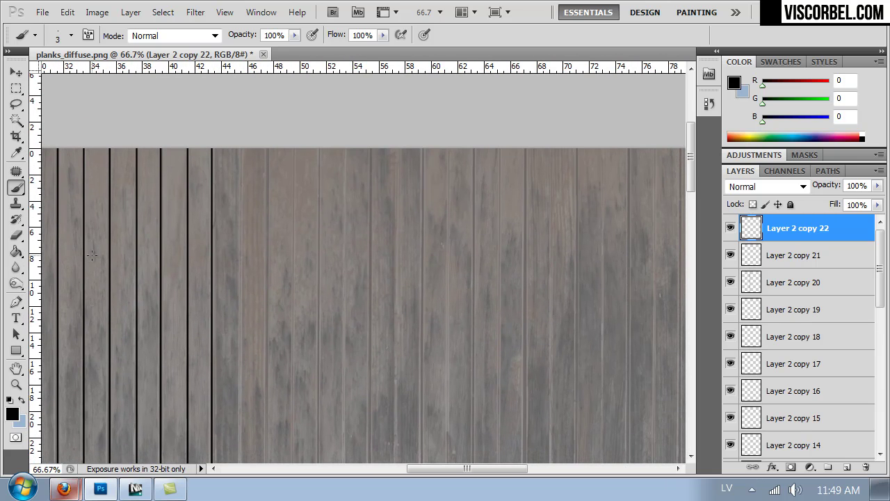
{"action": "key", "text": "ctrl+j"}
{"action": "key", "text": "ctrl+shift+Right"}
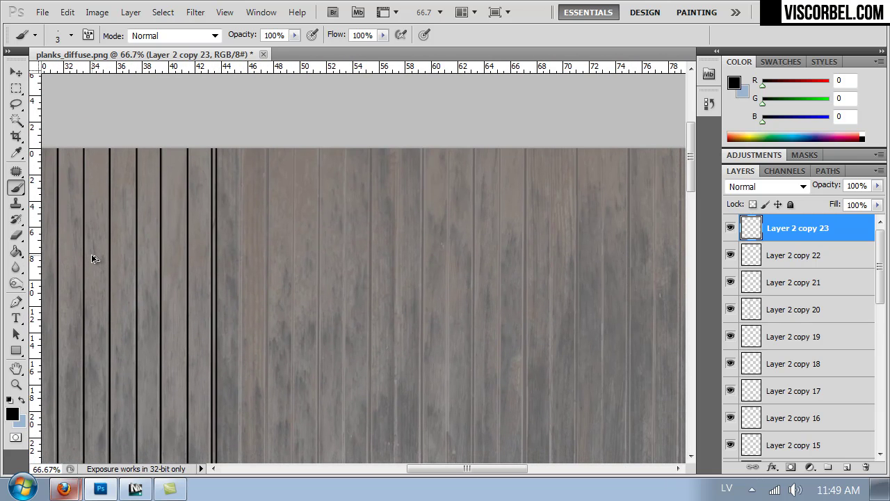
{"action": "key", "text": "ctrl+Right"}
{"action": "key", "text": "ctrl+Right"}
{"action": "key", "text": "ctrl+Right"}
{"action": "key", "text": "ctrl+shift+Right"}
{"action": "key", "text": "ctrl+shift+Right"}
{"action": "key", "text": "ctrl+shift+Right"}
Make one more copy of the line layer and align it with the plank gap near ruler mark 47
{"action": "key", "text": "ctrl+j"}
{"action": "key", "text": "ctrl+shift+Right"}
{"action": "key", "text": "ctrl+Right"}
{"action": "key", "text": "ctrl+Right"}
{"action": "key", "text": "ctrl+Right"}
{"action": "key", "text": "ctrl+Right"}
{"action": "key", "text": "ctrl+shift+Right"}
{"action": "key", "text": "ctrl+shift+Right"}
{"action": "key", "text": "ctrl+shift+Right"}
Duplicate the newest line layer and shift the copy right onto the plank gap near ruler mark 49
{"action": "key", "text": "ctrl+j"}
{"action": "key", "text": "ctrl+shift+Right"}
{"action": "key", "text": "ctrl+Right"}
{"action": "key", "text": "ctrl+shift+Right"}
{"action": "key", "text": "ctrl+shift+Right"}
{"action": "key", "text": "ctrl+shift+Right"}
{"action": "key", "text": "ctrl+Right"}
{"action": "key", "text": "ctrl+Right"}
{"action": "key", "text": "ctrl+Right"}
{"action": "key", "text": "ctrl+Right"}
{"action": "key", "text": "ctrl+Right"}
{"action": "key", "text": "ctrl+Right"}
{"action": "key", "text": "ctrl+Right"}
{"action": "key", "text": "ctrl+Right"}
{"action": "key", "text": "ctrl+Right"}
{"action": "key", "text": "ctrl+Right"}
{"action": "key", "text": "ctrl+Right"}
{"action": "key", "text": "ctrl+Right"}
{"action": "key", "text": "ctrl+Right"}
{"action": "key", "text": "ctrl+Right"}
Create another copy of the line layer and place it over the plank gap near ruler mark 51
{"action": "key", "text": "ctrl+j"}
{"action": "key", "text": "ctrl+shift+Right"}
{"action": "key", "text": "ctrl+Right"}
{"action": "key", "text": "ctrl+Right"}
{"action": "key", "text": "ctrl+Right"}
{"action": "key", "text": "ctrl+shift+Right"}
{"action": "key", "text": "ctrl+shift+Right"}
{"action": "key", "text": "ctrl+shift+Right"}
{"action": "key", "text": "ctrl+Right"}
{"action": "key", "text": "ctrl+Right"}
{"action": "key", "text": "ctrl+Right"}
{"action": "key", "text": "ctrl+Right"}
Duplicate the topmost line layer and align the copy with the plank gap near ruler mark 53
{"action": "key", "text": "ctrl+j"}
{"action": "key", "text": "ctrl+shift+Right"}
{"action": "key", "text": "ctrl+shift+Right"}
{"action": "key", "text": "ctrl+shift+Right"}
{"action": "key", "text": "ctrl+shift+Right"}
Add one more copy of the line layer and shift it right onto the plank gap near ruler mark 55
{"action": "key", "text": "ctrl+j"}
{"action": "key", "text": "ctrl+shift+Right"}
{"action": "key", "text": "ctrl+shift+Right"}
{"action": "key", "text": "ctrl+shift+Right"}
{"action": "key", "text": "ctrl+shift+Right"}
{"action": "key", "text": "ctrl+shift+Right"}
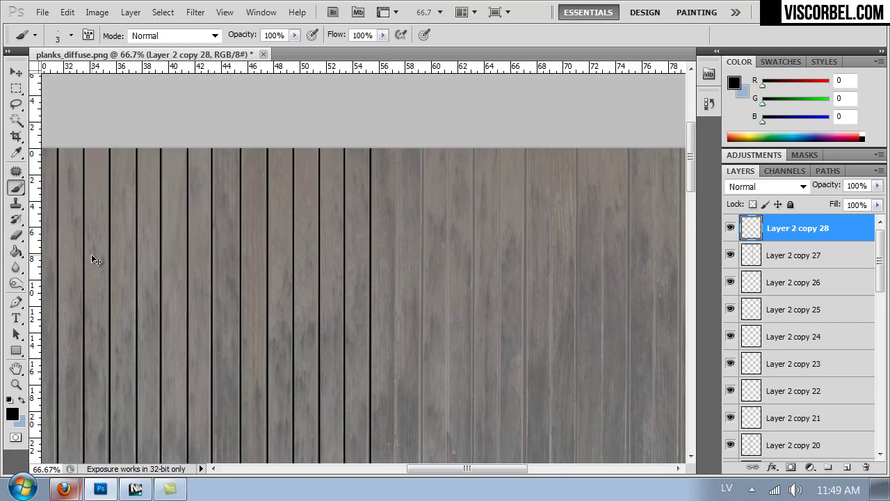
Duplicate the topmost line layer and shift the copy right onto the plank gap near ruler mark 57
{"action": "key", "text": "ctrl+j"}
{"action": "key", "text": "ctrl+shift+Right"}
{"action": "key", "text": "ctrl+shift+Right"}
{"action": "key", "text": "ctrl+shift+Right"}
{"action": "key", "text": "ctrl+shift+Right"}
{"action": "key", "text": "ctrl+shift+Right"}
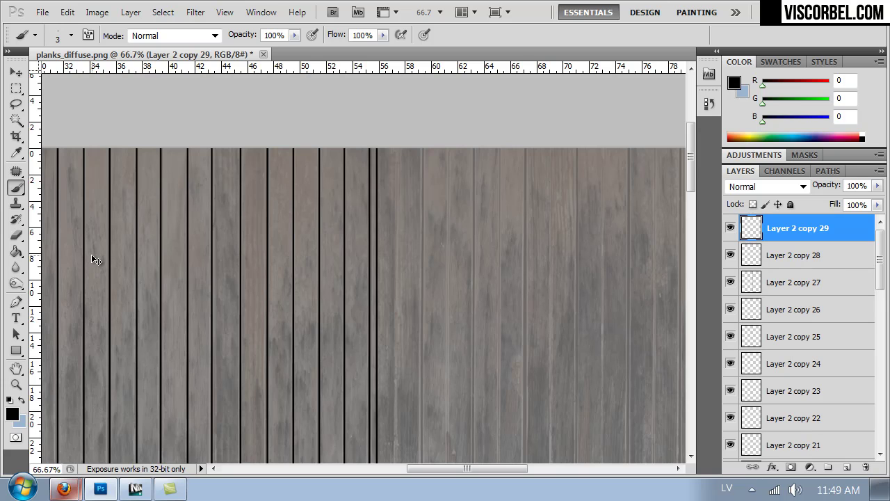
Create another copy of the line layer and place it over the plank gap near ruler mark 59
{"action": "key", "text": "ctrl+j"}
{"action": "key", "text": "ctrl+shift+Right"}
{"action": "key", "text": "ctrl+shift+Right"}
{"action": "key", "text": "ctrl+shift+Right"}
{"action": "key", "text": "ctrl+shift+Right"}
{"action": "key", "text": "ctrl+shift+Right"}
{"action": "key", "text": "ctrl+shift+Right"}
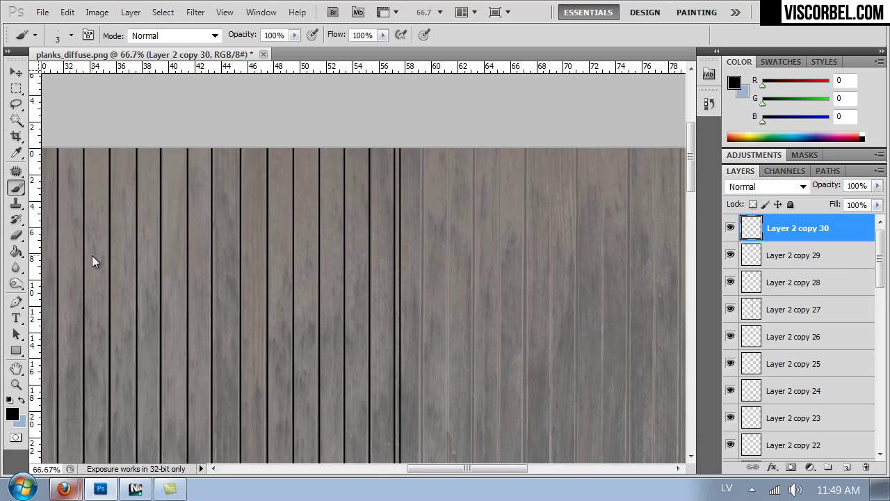
{"action": "key", "text": "ctrl+Left"}
{"action": "key", "text": "ctrl+Left"}
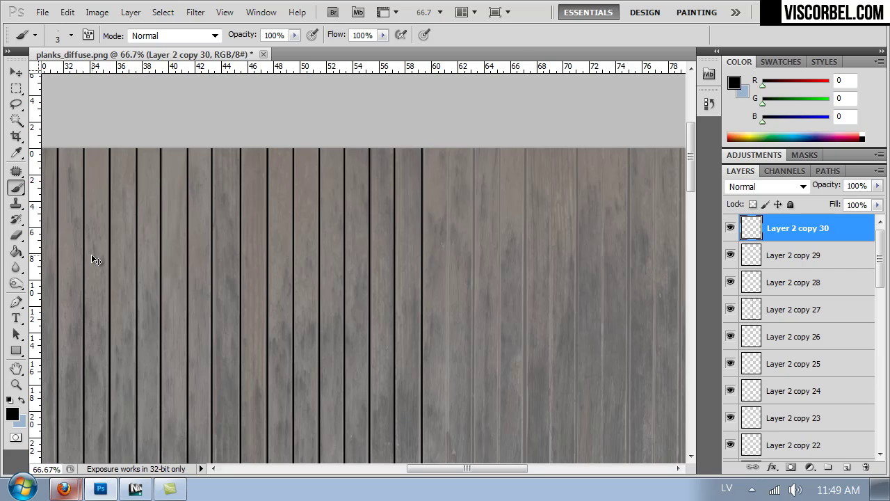
Duplicate the newest line layer and align the copy with the plank gap near ruler mark 61
{"action": "key", "text": "ctrl+j"}
{"action": "key", "text": "ctrl+shift+Right"}
{"action": "key", "text": "ctrl+shift+Right"}
{"action": "key", "text": "ctrl+shift+Right"}
{"action": "key", "text": "ctrl+shift+Right"}
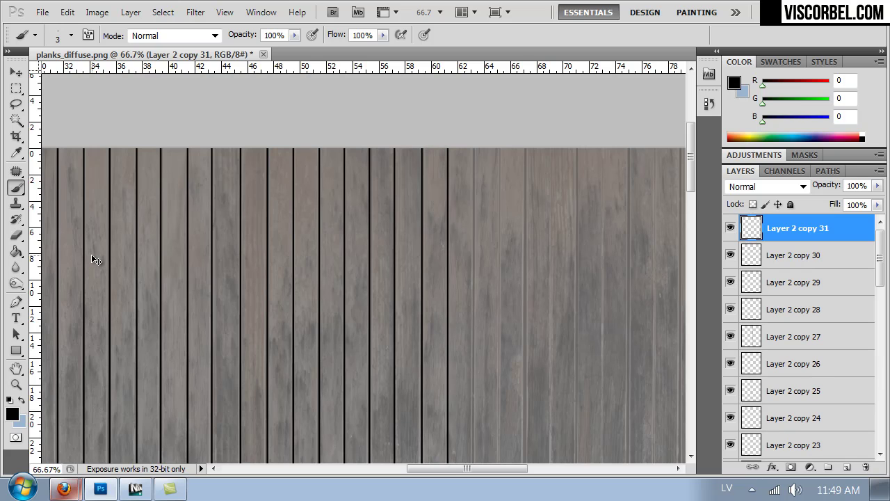
{"action": "key", "text": "ctrl+Right"}
{"action": "key", "text": "ctrl+Right"}
{"action": "key", "text": "ctrl+Right"}
Add a further copy of the line layer over the plank gap near ruler mark 63
{"action": "key", "text": "ctrl+j"}
{"action": "key", "text": "ctrl+shift+Right"}
{"action": "key", "text": "ctrl+Right"}
{"action": "key", "text": "ctrl+shift+Right"}
{"action": "key", "text": "ctrl+shift+Right"}
{"action": "key", "text": "ctrl+shift+Right"}
Duplicate the top line layer and nudge the copy right onto the plank gap near ruler mark 65
{"action": "key", "text": "ctrl+j"}
{"action": "key", "text": "ctrl+shift+Right"}
{"action": "key", "text": "ctrl+Right"}
{"action": "key", "text": "ctrl+Right"}
{"action": "key", "text": "ctrl+shift+Right"}
{"action": "key", "text": "ctrl+shift+Right"}
{"action": "key", "text": "ctrl+shift+Right"}
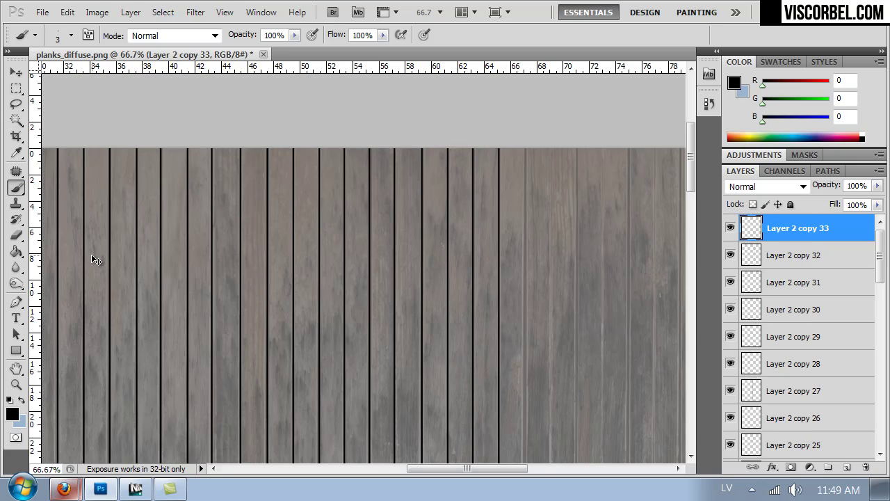
Copy the line layer again and move the copy onto the plank gap near ruler mark 67
{"action": "key", "text": "ctrl+j"}
{"action": "key", "text": "ctrl+shift+Right"}
{"action": "key", "text": "ctrl+shift+Right"}
{"action": "key", "text": "ctrl+shift+Right"}
{"action": "key", "text": "ctrl+shift+Right"}
{"action": "key", "text": "ctrl+shift+Right"}
Duplicate the latest line layer and set the copy on the plank gap near ruler mark 69
{"action": "key", "text": "ctrl+j"}
{"action": "key", "text": "ctrl+Right"}
{"action": "key", "text": "ctrl+shift+Right"}
{"action": "key", "text": "ctrl+shift+Right"}
{"action": "key", "text": "ctrl+shift+Right"}
Create one more line layer copy and align it with the plank gap near ruler mark 71
{"action": "key", "text": "ctrl+j"}
{"action": "key", "text": "ctrl+Right"}
{"action": "key", "text": "ctrl+shift+Right"}
{"action": "key", "text": "ctrl+shift+Right"}
{"action": "key", "text": "ctrl+shift+Right"}
{"action": "key", "text": "ctrl+shift+Right"}
Duplicate the topmost line layer and shift the copy right onto the plank gap near ruler mark 73
{"action": "key", "text": "ctrl+j"}
{"action": "key", "text": "ctrl+shift+Right"}
{"action": "key", "text": "ctrl+shift+Right"}
{"action": "key", "text": "ctrl+shift+Right"}
{"action": "key", "text": "ctrl+shift+Right"}
{"action": "key", "text": "ctrl+shift+Right"}
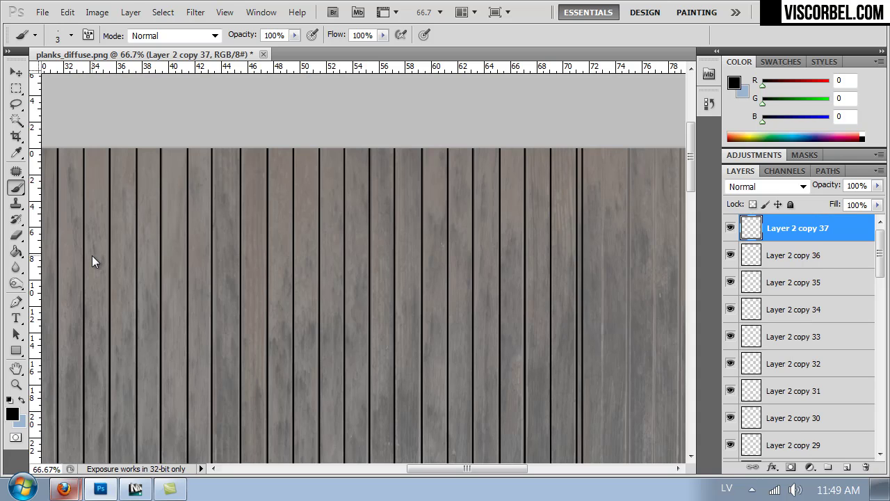
Add another copy of the line layer and fine-position it over the plank gap near ruler mark 75
{"action": "key", "text": "ctrl+j"}
{"action": "key", "text": "ctrl+shift+Right"}
{"action": "key", "text": "ctrl+shift+Right"}
{"action": "key", "text": "ctrl+shift+Right"}
{"action": "key", "text": "ctrl+shift+Right"}
{"action": "key", "text": "ctrl+shift+Right"}
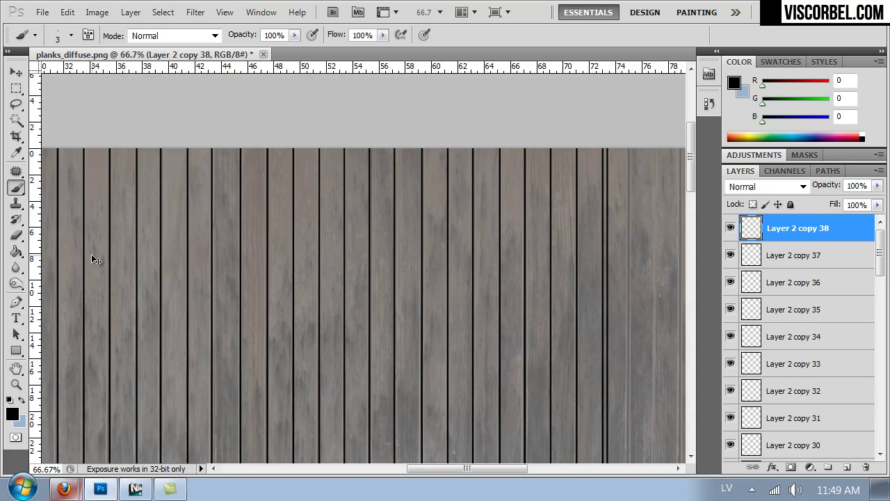
{"action": "key", "text": "Right"}
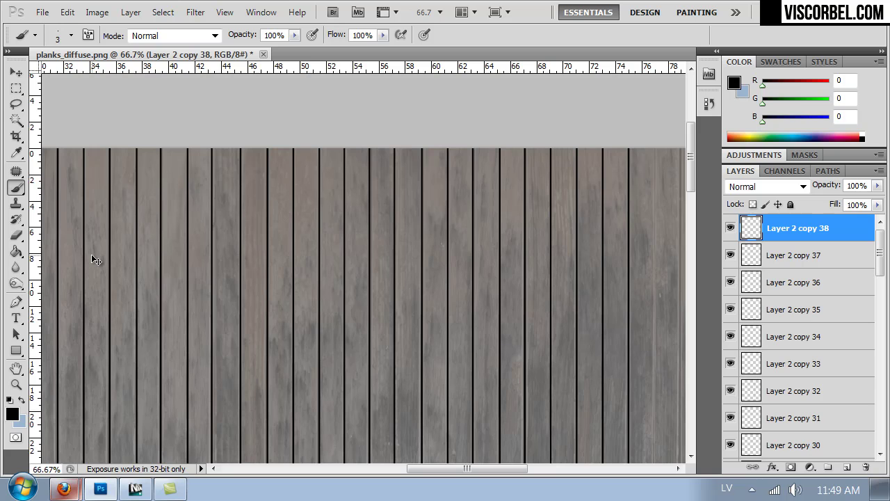
Duplicate the newest line layer and align the copy with the plank gap near ruler mark 77
{"action": "key", "text": "ctrl+j"}
{"action": "key", "text": "ctrl+shift+Right"}
{"action": "key", "text": "ctrl+shift+Right"}
{"action": "key", "text": "ctrl+shift+Right"}
{"action": "key", "text": "ctrl+shift+Right"}
{"action": "key", "text": "ctrl+shift+Right"}
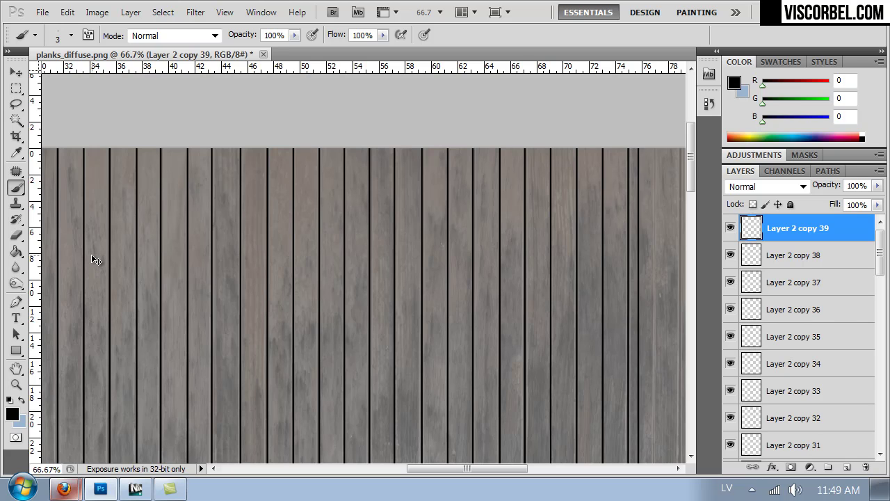
{"action": "key", "text": "ctrl+Right"}
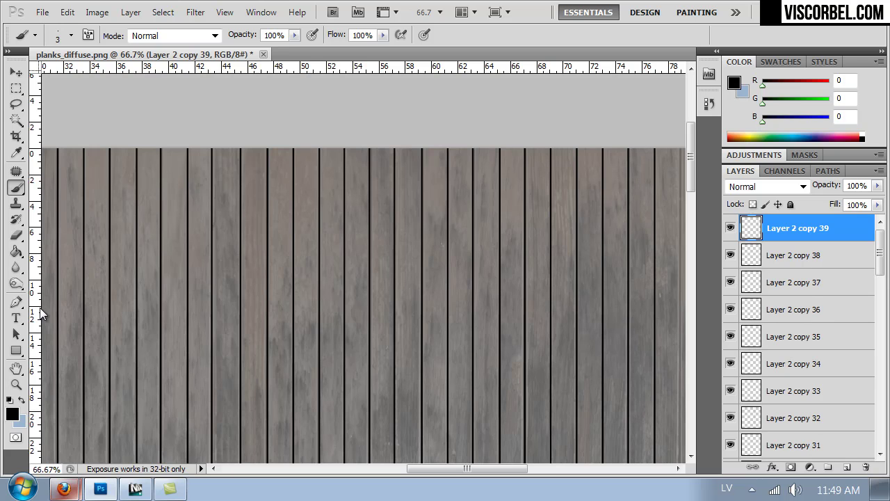
Copy the line layer once more and shift it right onto the plank gap near ruler mark 79
{"action": "left_click_drag", "start_coordinate": [583, 207], "coordinate": [283, 213]}
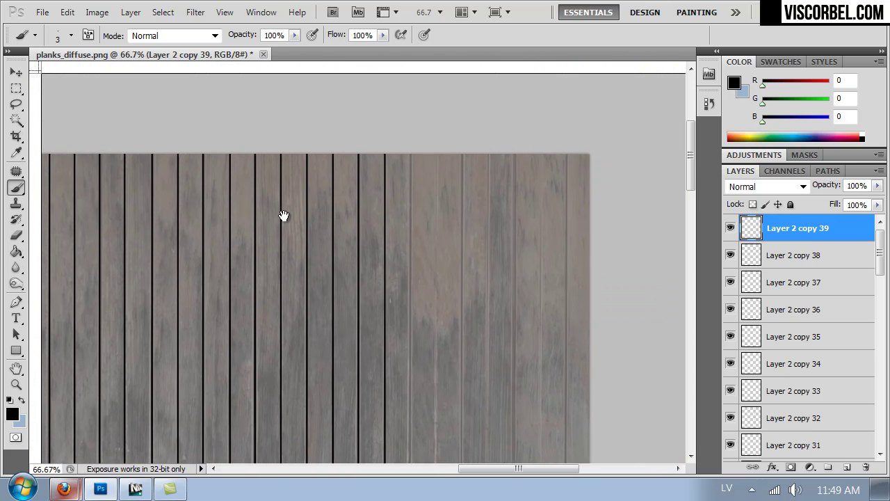
{"action": "key", "text": "ctrl+j"}
{"action": "key", "text": "ctrl+shift+Right"}
{"action": "key", "text": "ctrl+shift+Right"}
{"action": "key", "text": "ctrl+shift+Right"}
{"action": "key", "text": "ctrl+shift+Right"}
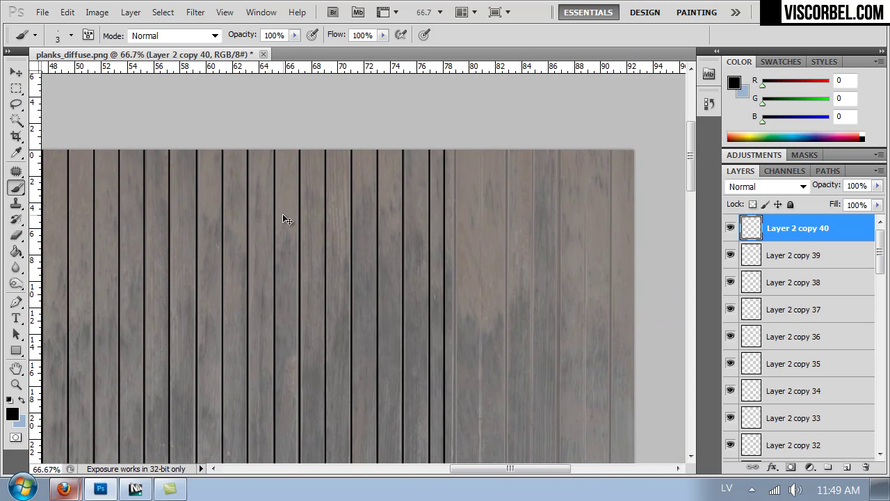
Duplicate the top line layer and place the copy over the plank gap near ruler mark 81
{"action": "key", "text": "ctrl+j"}
{"action": "key", "text": "ctrl+shift+Right"}
{"action": "key", "text": "ctrl+shift+Right"}
{"action": "key", "text": "ctrl+shift+Right"}
{"action": "key", "text": "ctrl+shift+Right"}
{"action": "key", "text": "ctrl+shift+Right"}
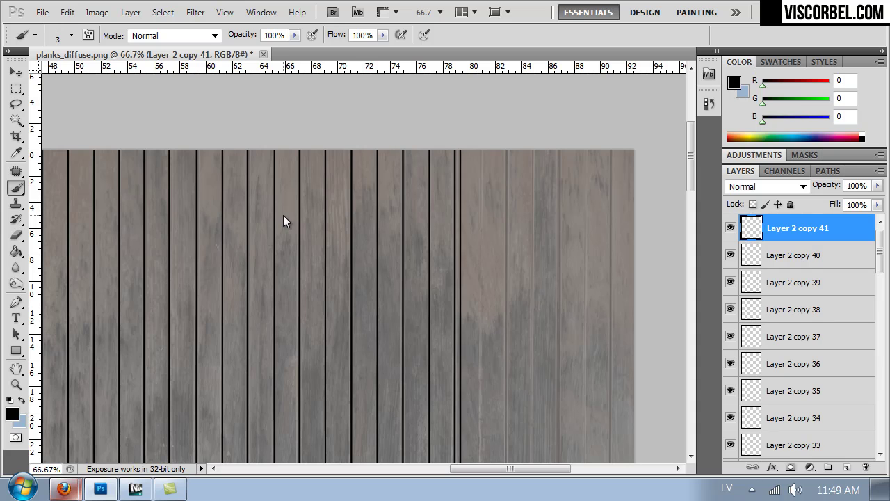
Create a further line layer copy and move it onto the plank gap near ruler mark 83
{"action": "key", "text": "ctrl+j"}
{"action": "key", "text": "ctrl+shift+Right"}
{"action": "key", "text": "ctrl+shift+Right"}
{"action": "key", "text": "ctrl+shift+Right"}
{"action": "key", "text": "ctrl+shift+Right"}
{"action": "key", "text": "ctrl+shift+Right"}
Duplicate the latest line layer, undoing the wrong nudges, and align the copy with the plank gap near ruler mark 85
{"action": "key", "text": "ctrl+j"}
{"action": "key", "text": "ctrl+shift+Right"}
{"action": "key", "text": "ctrl+alt+shift+Right"}
{"action": "key", "text": "ctrl+alt+z"}
{"action": "key", "text": "ctrl+alt+z"}
{"action": "key", "text": "ctrl+Right"}
{"action": "key", "text": "ctrl+shift+Right"}
{"action": "key", "text": "ctrl+shift+Right"}
{"action": "key", "text": "ctrl+shift+Right"}
{"action": "key", "text": "ctrl+shift+Right"}
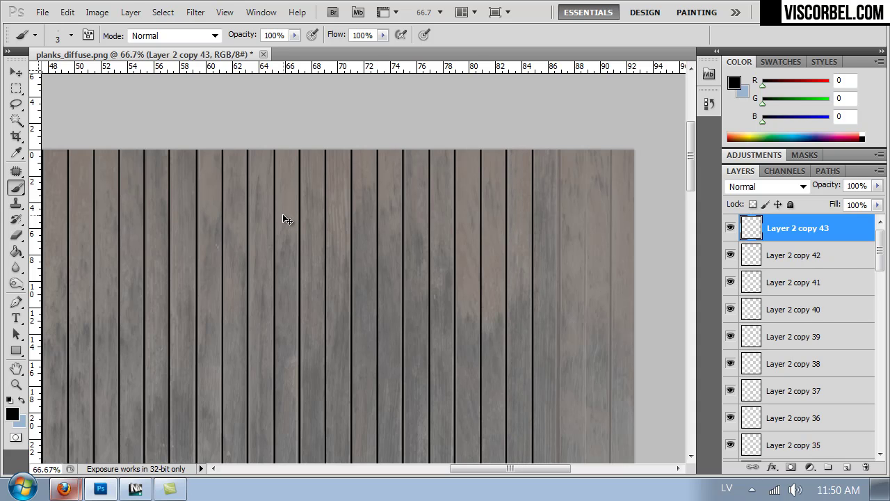
Add one more copy of the line layer over the plank gap near ruler mark 87
{"action": "key", "text": "ctrl+j"}
{"action": "key", "text": "ctrl+shift+Right"}
{"action": "key", "text": "ctrl+shift+Right"}
{"action": "key", "text": "ctrl+shift+Right"}
{"action": "key", "text": "ctrl+shift+Right"}
{"action": "key", "text": "ctrl+shift+Right"}
{"action": "key", "text": "ctrl+shift+Right"}
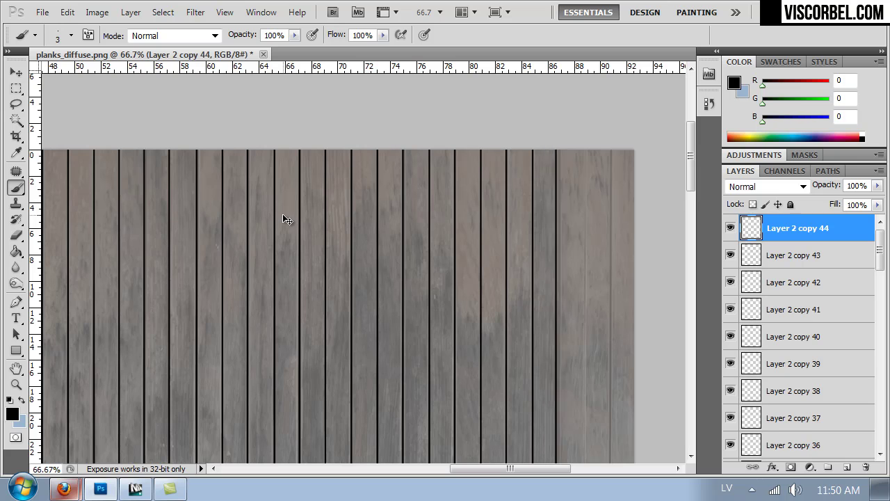
Duplicate the topmost line layer and shift the copy right onto the plank gap near ruler mark 89
{"action": "key", "text": "ctrl+j"}
{"action": "key", "text": "ctrl+shift+Right"}
{"action": "key", "text": "ctrl+shift+Right"}
{"action": "key", "text": "ctrl+shift+Right"}
{"action": "key", "text": "ctrl+shift+Right"}
{"action": "key", "text": "ctrl+shift+Right"}
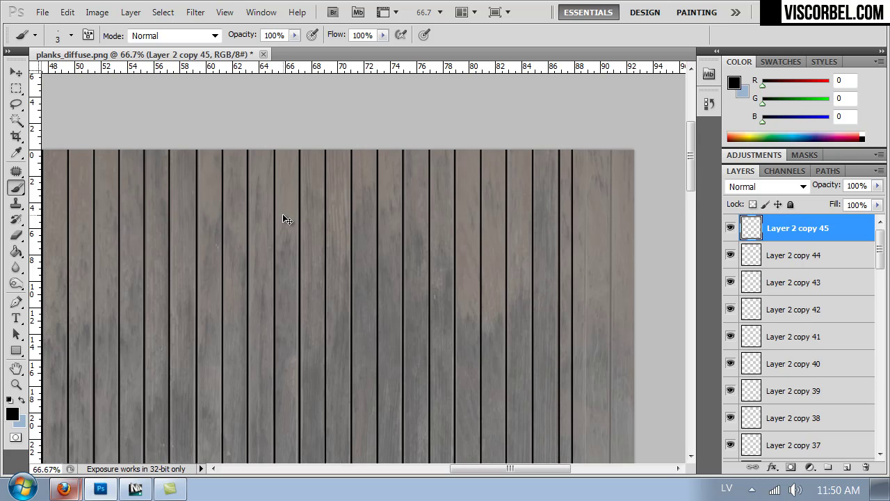
Create another line layer copy and align it with the last plank gap near ruler mark 91
{"action": "key", "text": "ctrl+j"}
{"action": "key", "text": "ctrl+shift+Right"}
{"action": "key", "text": "ctrl+shift+Right"}
{"action": "key", "text": "ctrl+shift+Right"}
{"action": "key", "text": "ctrl+shift+Right"}
{"action": "key", "text": "ctrl+shift+Right"}
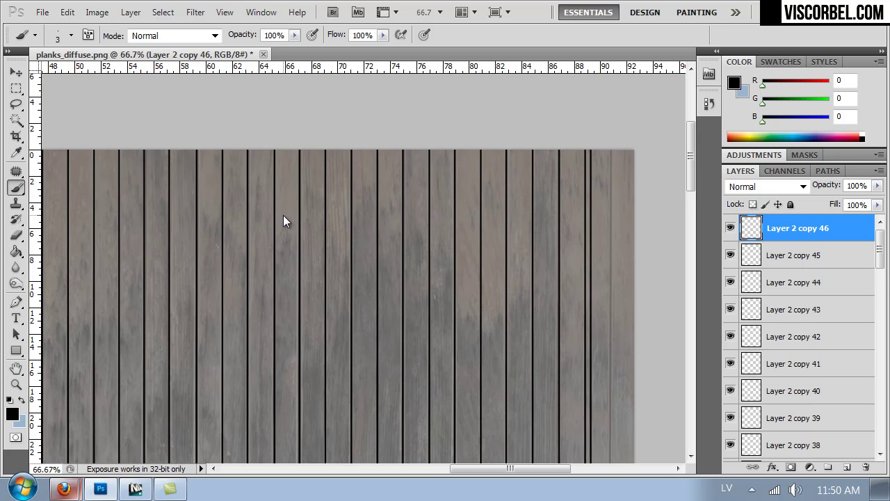
Duplicate the line layer a final time and place the copy along the texture's right edge
{"action": "key", "text": "ctrl+j"}
{"action": "key", "text": "ctrl+shift+Right"}
{"action": "key", "text": "ctrl+shift+Right"}
{"action": "key", "text": "ctrl+shift+Right"}
{"action": "key", "text": "ctrl+shift+Right"}
{"action": "key", "text": "ctrl+shift+Right"}
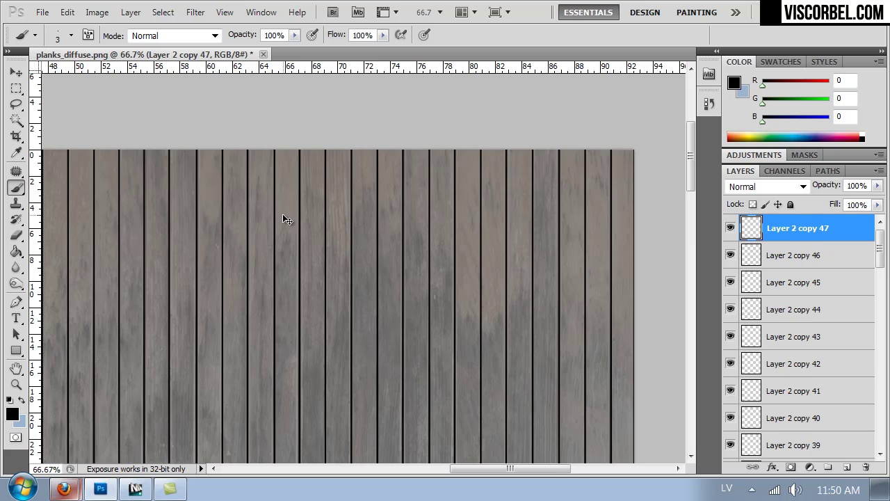
Merge all line layers from Layer 2 to Layer 2 copy 47 into one layer and check it by toggling its visibility
{"action": "key", "text": "ctrl+minus"}
{"action": "key", "text": "ctrl+minus"}
{"action": "key", "text": "ctrl+minus"}
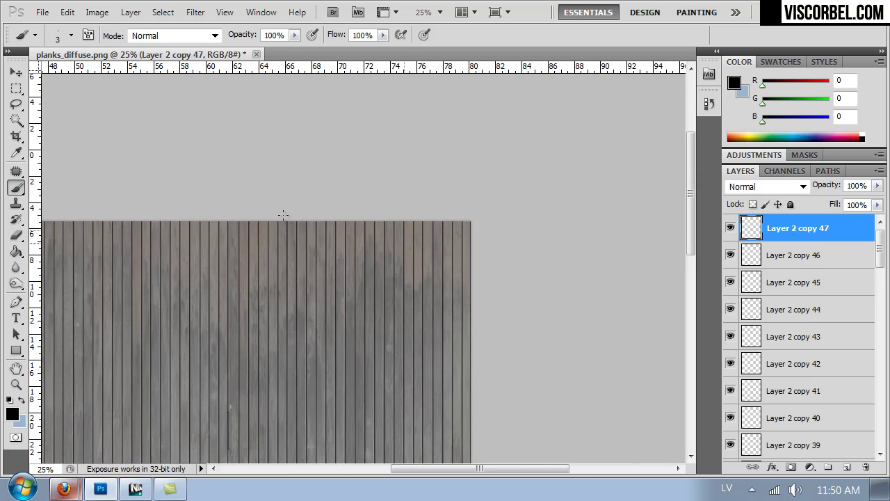
{"action": "mouse_move", "coordinate": [304, 280]}
{"action": "left_mouse_down"}
{"action": "mouse_move", "coordinate": [402, 185]}
{"action": "mouse_move", "coordinate": [449, 98]}
{"action": "left_mouse_up"}
{"action": "left_click_drag", "start_coordinate": [471, 343], "coordinate": [462, 175]}
{"action": "left_click_drag", "start_coordinate": [881, 252], "coordinate": [861, 435]}
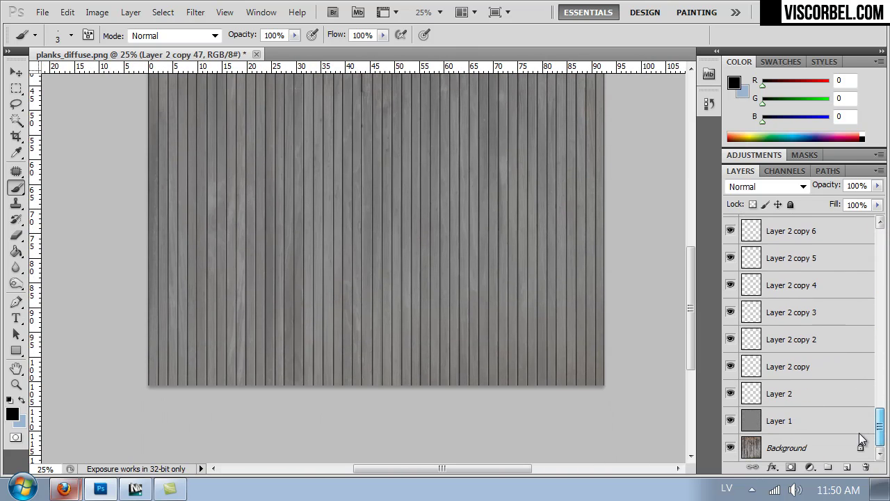
{"action": "left_click", "coordinate": [804, 404], "text": "shift"}
{"action": "key", "text": "ctrl+e"}
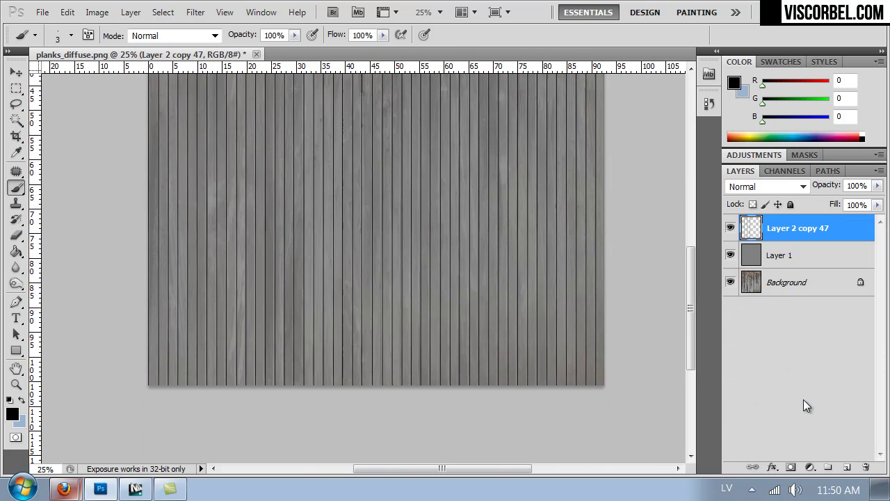
{"action": "left_click", "coordinate": [731, 228]}
{"action": "left_click", "coordinate": [731, 228]}
Duplicate the Background layer beneath the gray Layer 1
{"action": "left_click_drag", "start_coordinate": [482, 224], "coordinate": [520, 427]}
{"action": "left_click", "coordinate": [751, 280]}
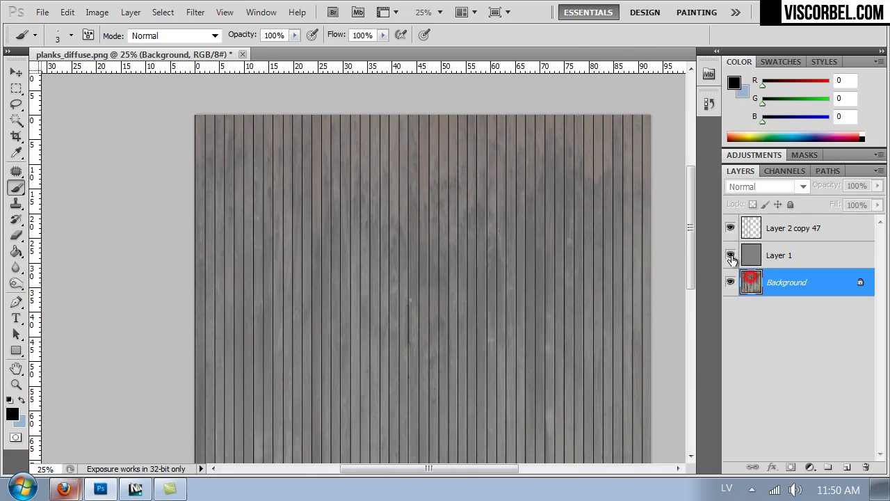
{"action": "left_click", "coordinate": [730, 285]}
{"action": "left_click", "coordinate": [730, 284]}
{"action": "key", "text": "ctrl+j"}
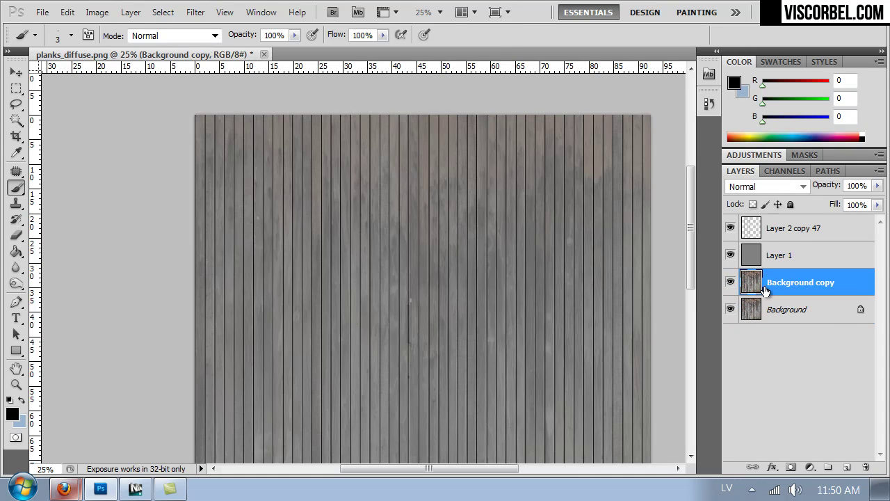
Fully desaturate the Background copy with Hue/Saturation, hiding gray Layer 1 during the adjustment and showing it again
{"action": "left_click", "coordinate": [731, 255]}
{"action": "key", "text": "ctrl+u"}
{"action": "left_click_drag", "start_coordinate": [587, 201], "coordinate": [542, 201]}
{"action": "left_click", "coordinate": [749, 95]}
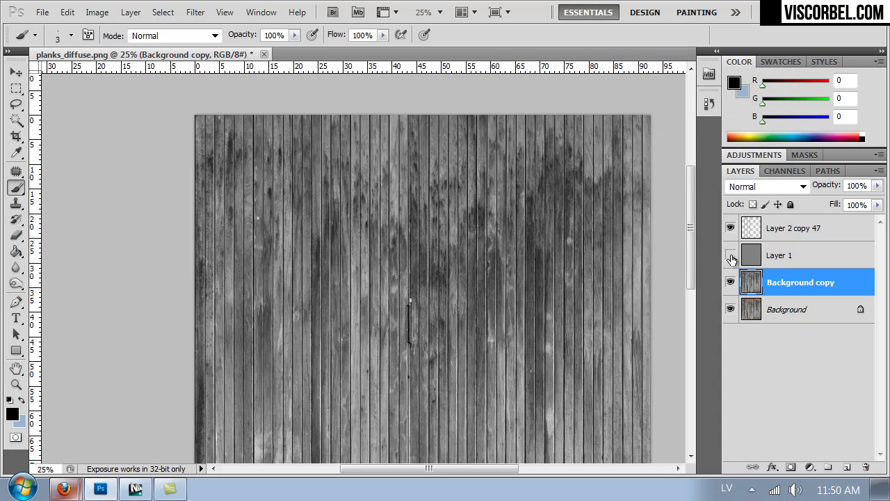
{"action": "left_click", "coordinate": [730, 255]}
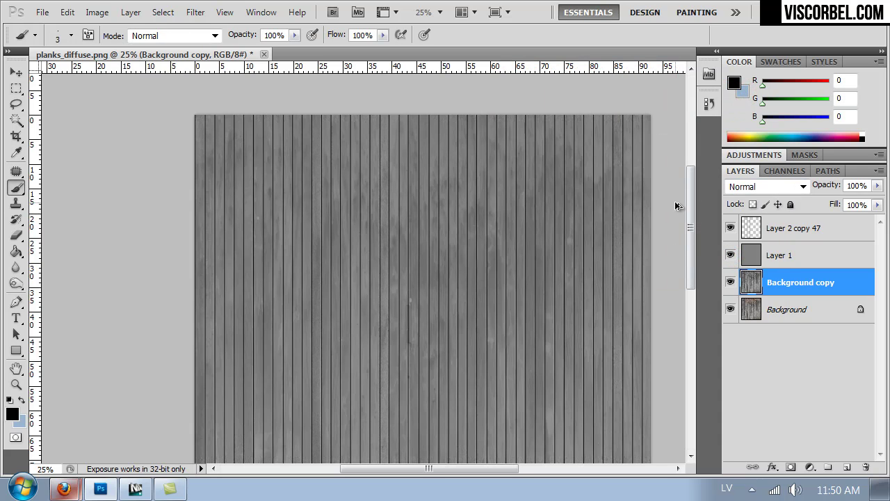
{"action": "key", "text": "ctrl+1"}
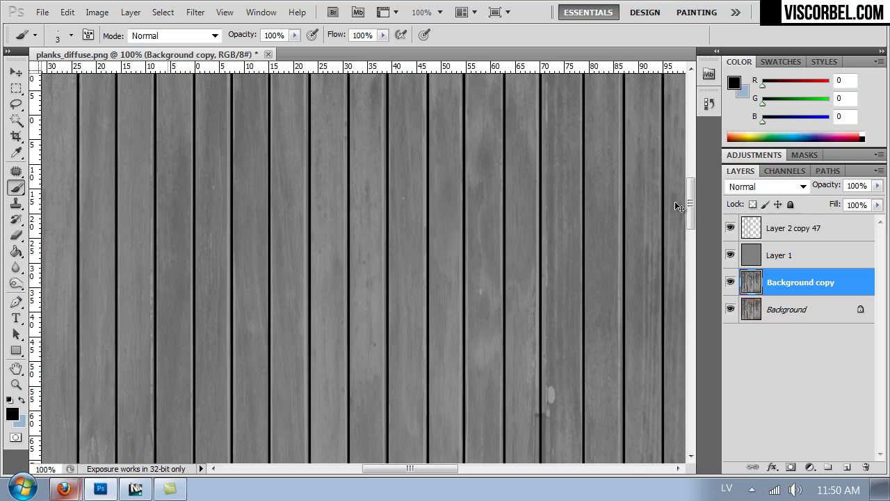
{"action": "scroll", "coordinate": [675, 201], "scroll_direction": "down", "scroll_amount": 5, "text": "alt"}
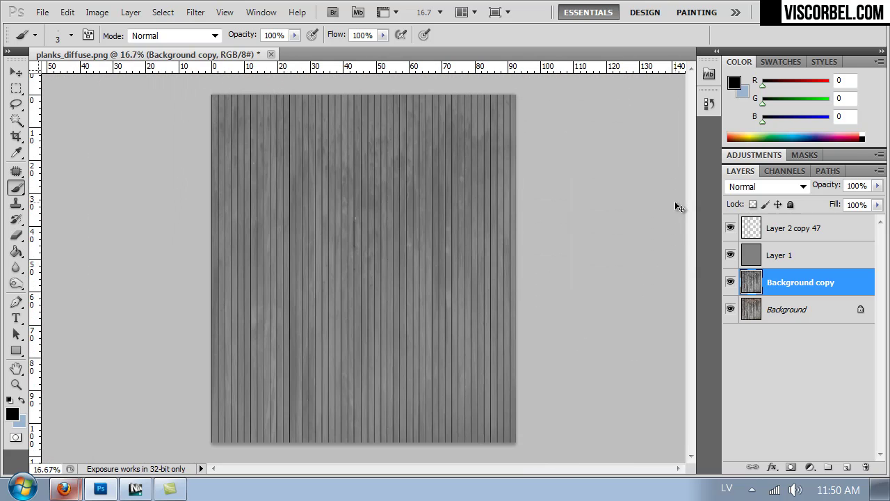
Save the layered map as a PNG copy named planks_displace.png in the Textures folder
{"action": "key", "text": "ctrl+alt+shift+s"}
{"action": "left_click", "coordinate": [578, 319]}
{"action": "key", "text": "ctrl+shift+s"}
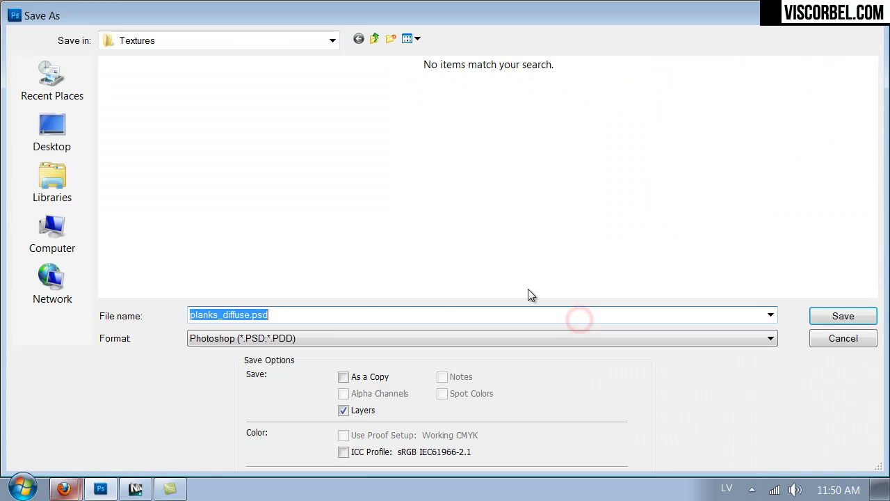
{"action": "left_click", "coordinate": [311, 341]}
{"action": "left_click", "coordinate": [285, 276]}
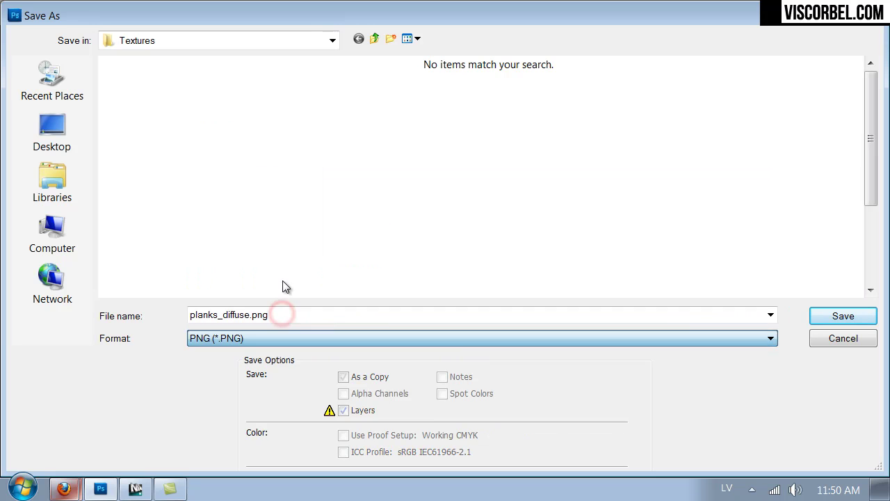
{"action": "double_click", "coordinate": [222, 318]}
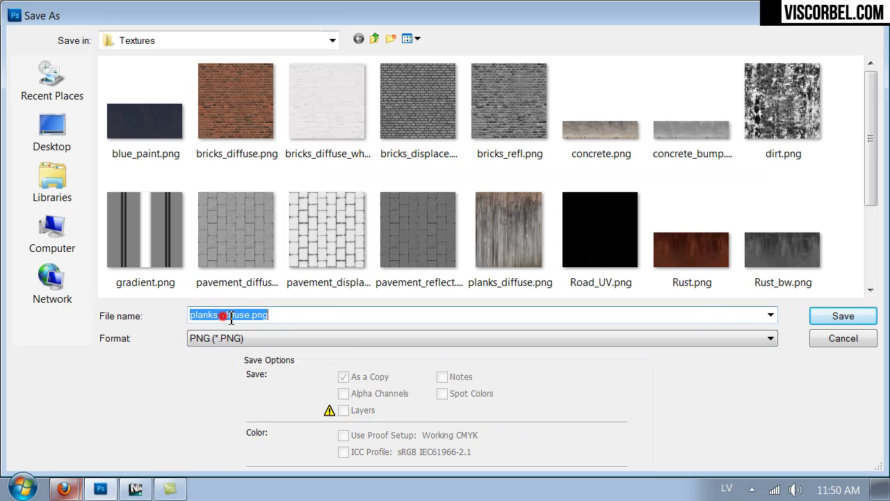
{"action": "left_click_drag", "start_coordinate": [222, 318], "coordinate": [252, 320]}
{"action": "type", "text": "displace"}
{"action": "key", "text": "Return"}
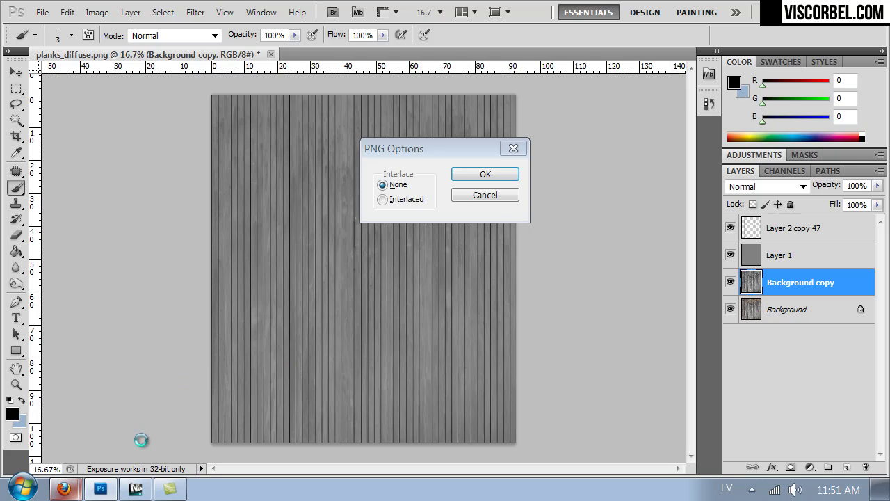
Switch to 3ds Max, open the Material Editor and select the first material slot, the cyan VRayMtl Material #4
{"action": "left_click", "coordinate": [135, 489]}
{"action": "key", "text": "m"}
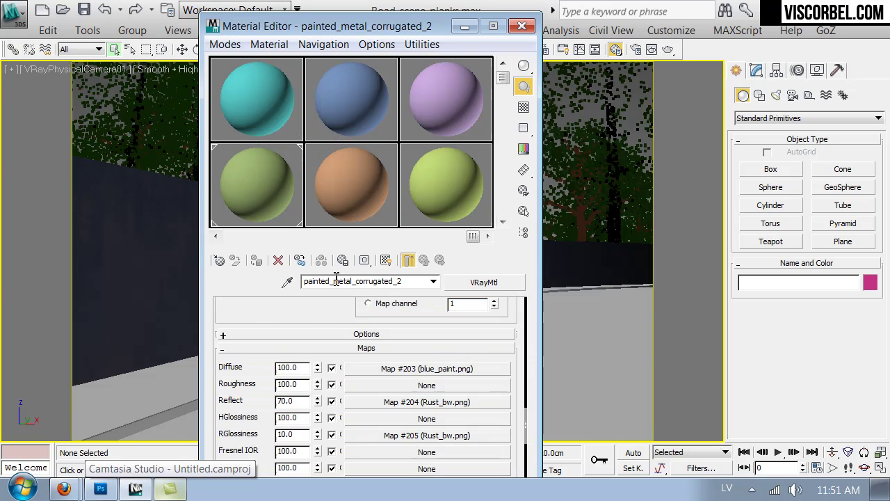
{"action": "left_click", "coordinate": [235, 88]}
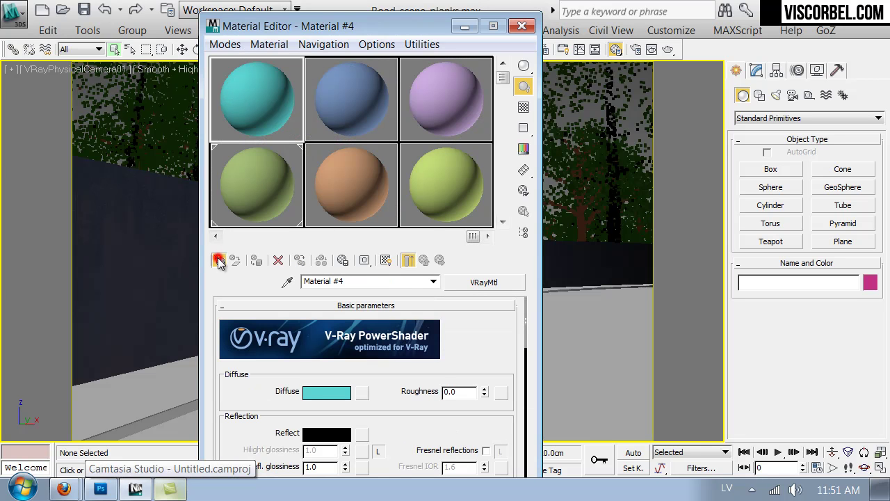
Replace the material in the first slot with a new VRayMtl
{"action": "left_click", "coordinate": [219, 260]}
{"action": "double_click", "coordinate": [543, 356]}
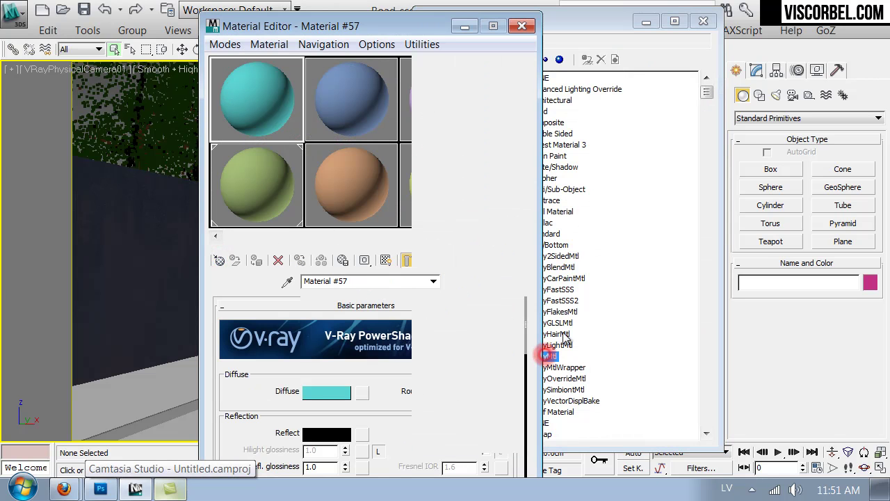
{"action": "left_click", "coordinate": [704, 23]}
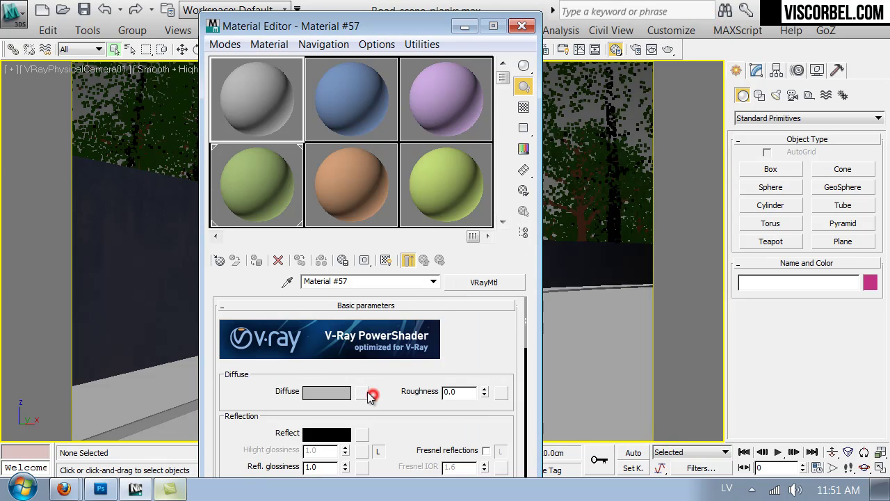
Load planks_diffuse.png from the VOL2 Textures folder as a Bitmap in the new material's Diffuse slot
{"action": "left_click", "coordinate": [363, 391]}
{"action": "double_click", "coordinate": [446, 126]}
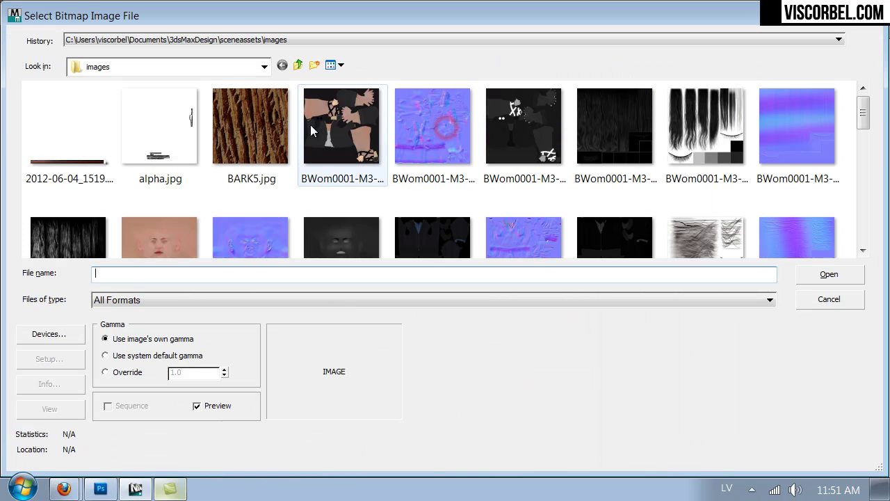
{"action": "left_click", "coordinate": [223, 64]}
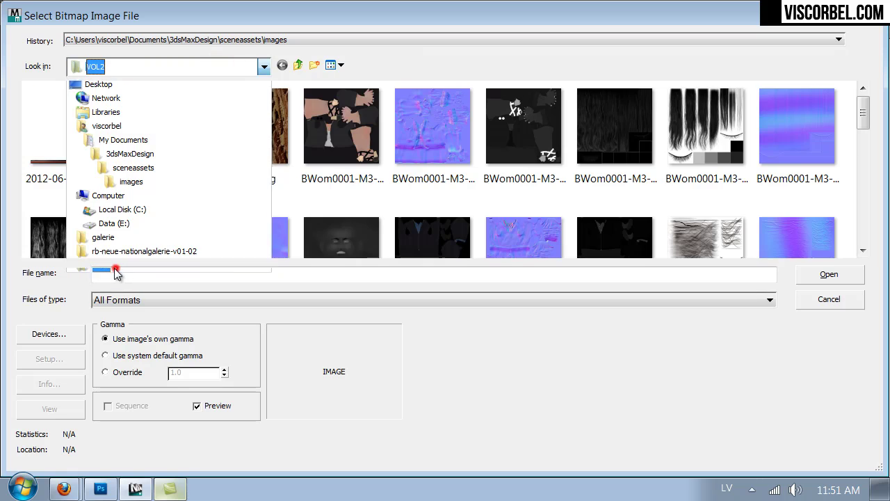
{"action": "left_click", "coordinate": [115, 265]}
{"action": "double_click", "coordinate": [429, 149]}
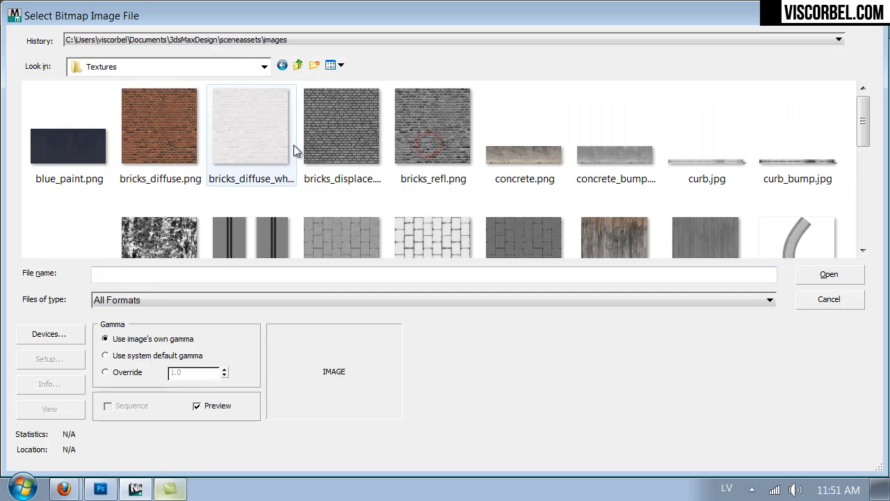
{"action": "left_click", "coordinate": [505, 140]}
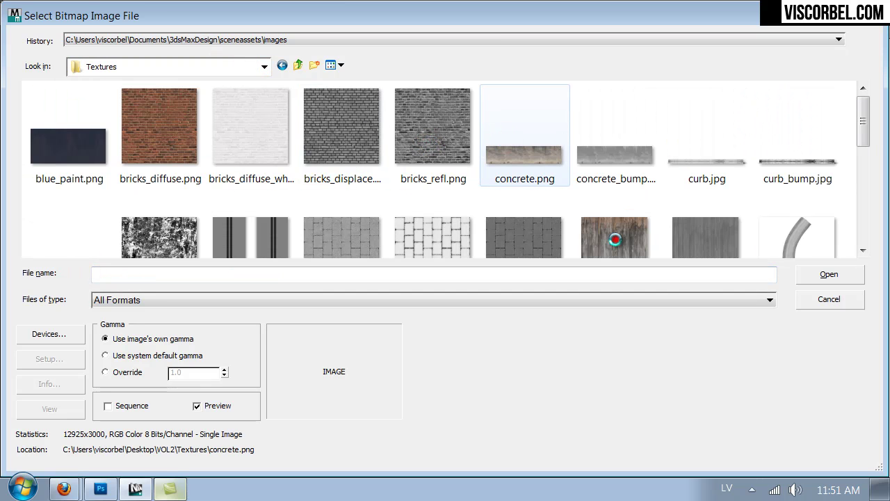
{"action": "scroll", "coordinate": [615, 240], "scroll_direction": "down", "scroll_amount": 3}
{"action": "left_click", "coordinate": [610, 178]}
{"action": "left_click", "coordinate": [615, 100]}
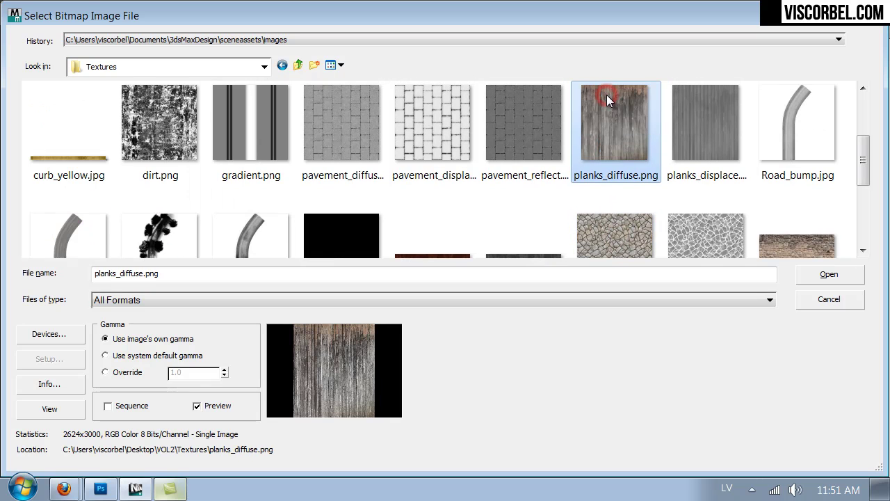
{"action": "left_click", "coordinate": [814, 266]}
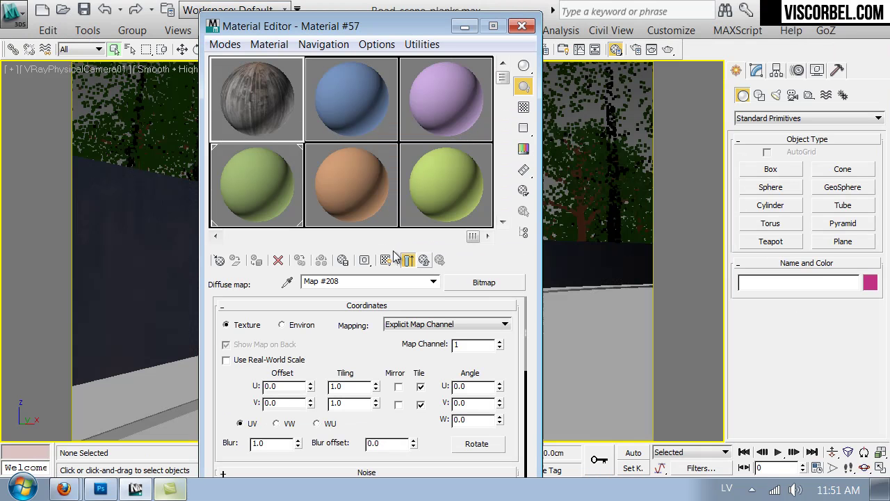
Show the diffuse map in the viewport, assign the material to the curved wall Shape03 and select that wall
{"action": "left_click", "coordinate": [387, 260]}
{"action": "left_click_drag", "start_coordinate": [327, 23], "coordinate": [679, 64]}
{"action": "left_click_drag", "start_coordinate": [606, 133], "coordinate": [272, 317]}
{"action": "left_click", "coordinate": [273, 316]}
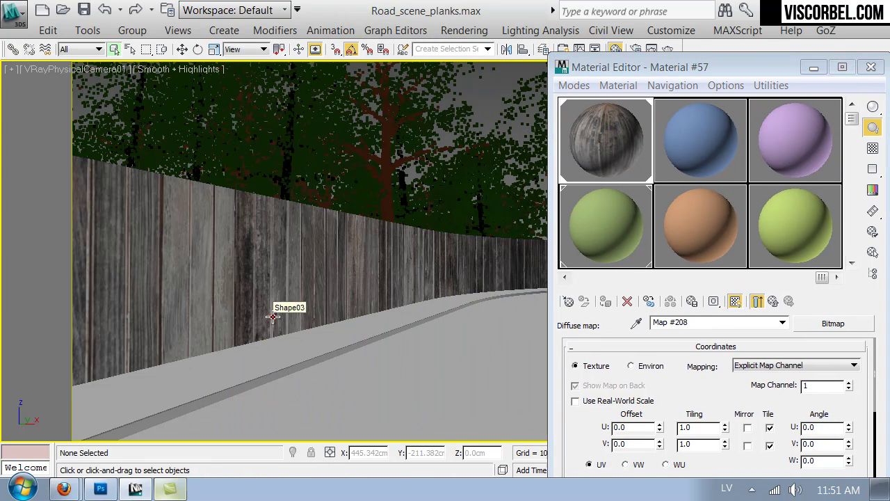
Set the diffuse map's tiling to U 5.4 and V 9.8 and its V offset to -0.002, and close the Material Editor
{"action": "left_click_drag", "start_coordinate": [725, 427], "coordinate": [713, 393]}
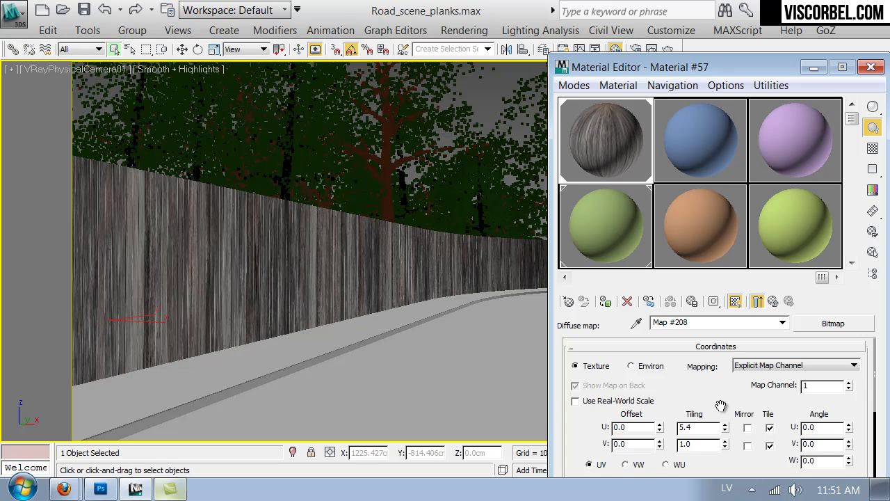
{"action": "left_click_drag", "start_coordinate": [727, 444], "coordinate": [711, 378]}
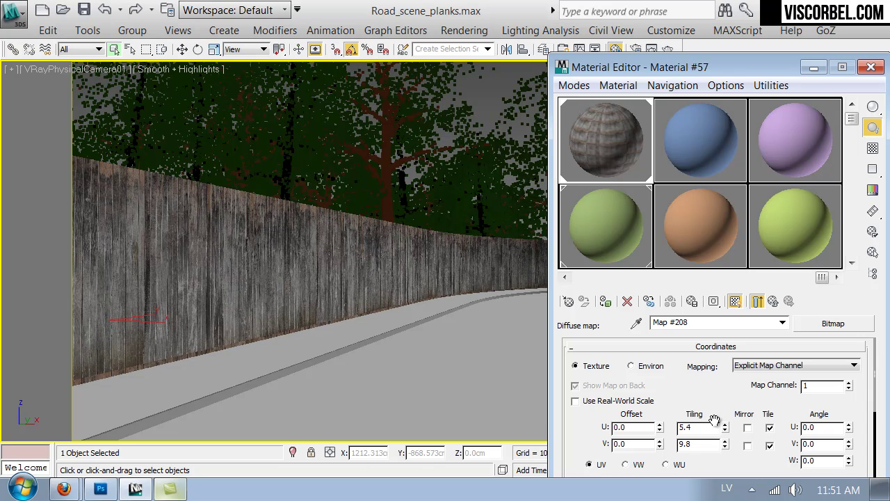
{"action": "double_click", "coordinate": [651, 445]}
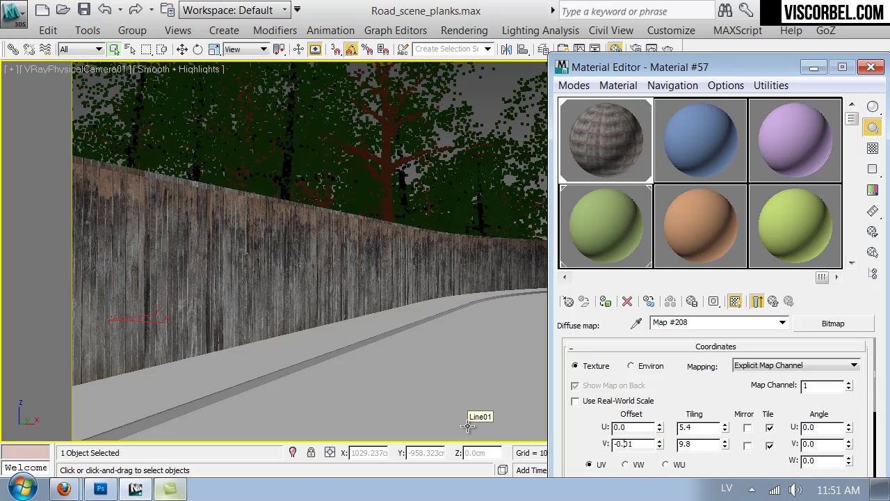
{"action": "type", "text": "-0.001"}
{"action": "key", "text": "BackSpace"}
{"action": "type", "text": "2"}
{"action": "key", "text": "Return"}
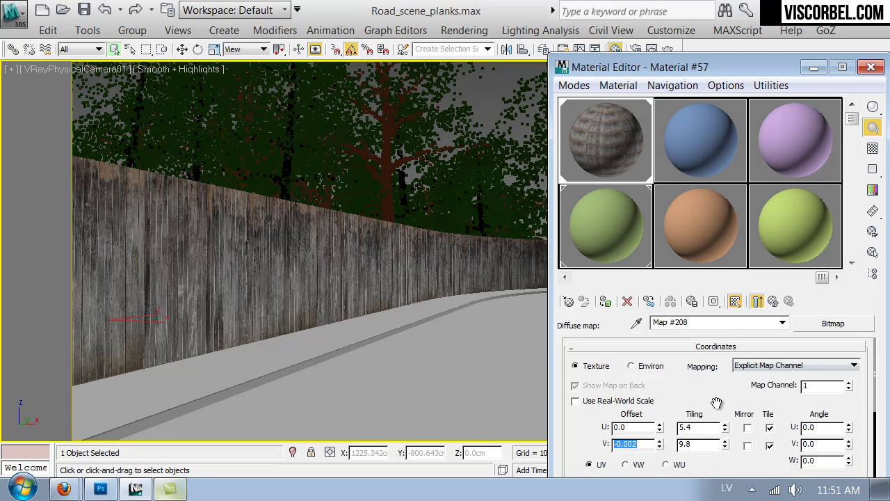
{"action": "left_click", "coordinate": [871, 67]}
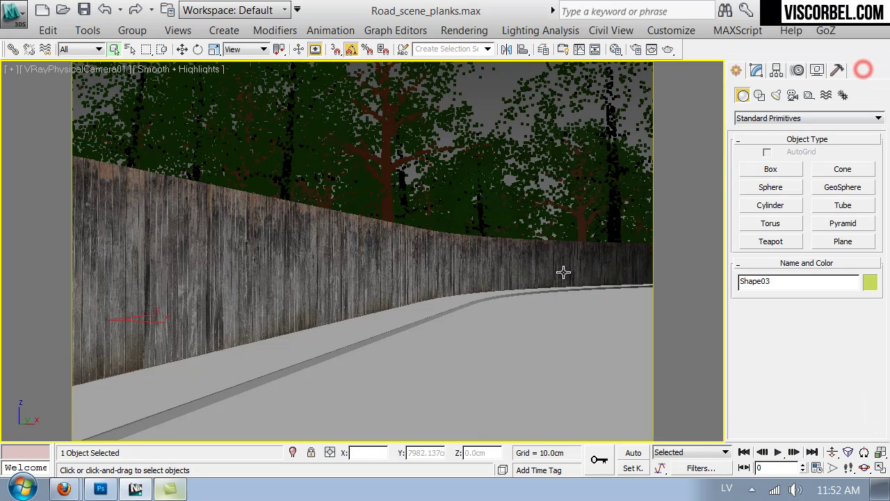
Walk the VRayPhysicalCamera01 view forward so the plank wall is seen from closer up
{"action": "key", "text": "Up"}
{"action": "mouse_move", "coordinate": [473, 332]}
{"action": "left_mouse_down"}
{"action": "mouse_move", "coordinate": [447, 340]}
{"action": "mouse_move", "coordinate": [461, 339]}
{"action": "left_mouse_up"}
{"action": "key", "text": "Up"}
{"action": "key", "text": "Up"}
{"action": "key", "text": "Left"}
{"action": "key", "text": "Down"}
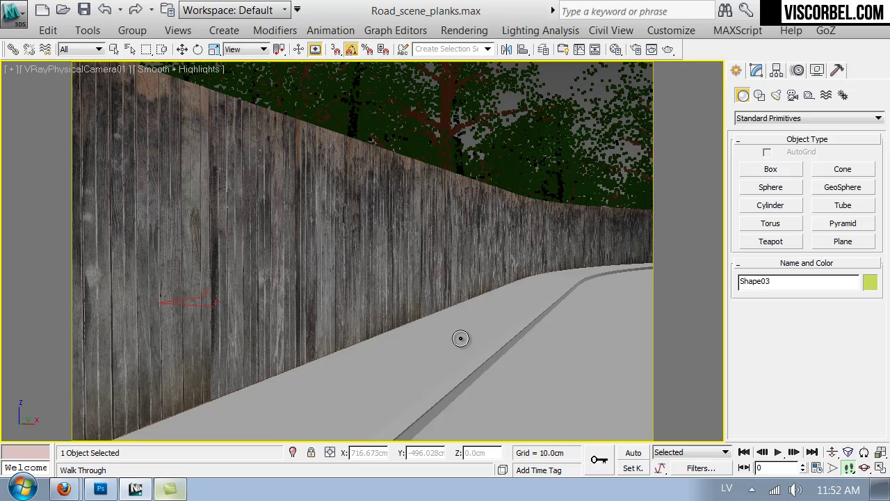
{"action": "key", "text": "Escape"}
Reopen the Material Editor and copy the planks material's Diffuse map into its Reflect slot
{"action": "key", "text": "m"}
{"action": "left_click", "coordinate": [758, 302]}
{"action": "left_click_drag", "start_coordinate": [754, 456], "coordinate": [713, 369]}
{"action": "right_click", "coordinate": [711, 354]}
{"action": "left_click", "coordinate": [719, 378]}
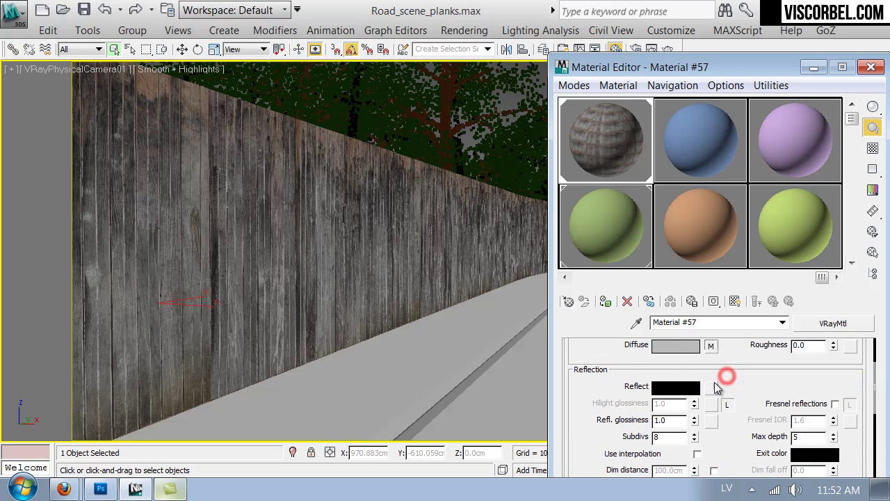
{"action": "right_click", "coordinate": [713, 388]}
{"action": "left_click", "coordinate": [730, 396]}
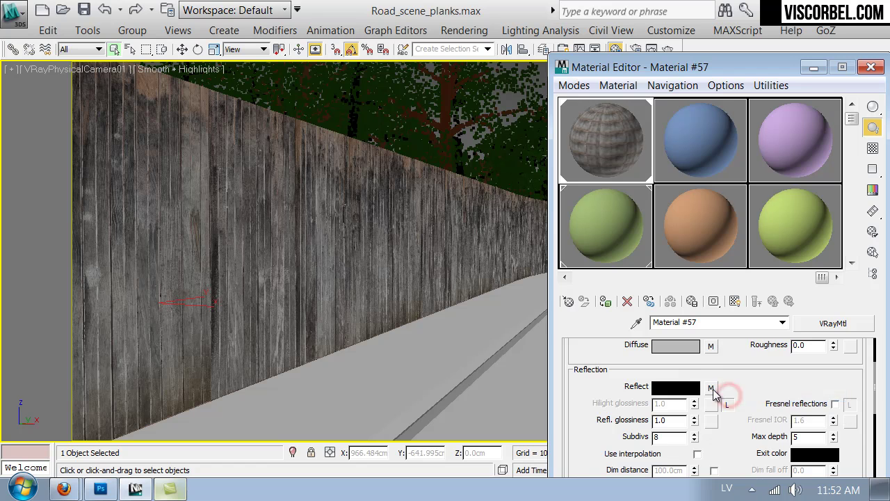
Swap the Reflect map's bitmap for planks_displace.png from the Textures folder
{"action": "left_click", "coordinate": [712, 388]}
{"action": "left_click_drag", "start_coordinate": [693, 398], "coordinate": [689, 369]}
{"action": "left_click", "coordinate": [692, 346]}
{"action": "left_click", "coordinate": [324, 227]}
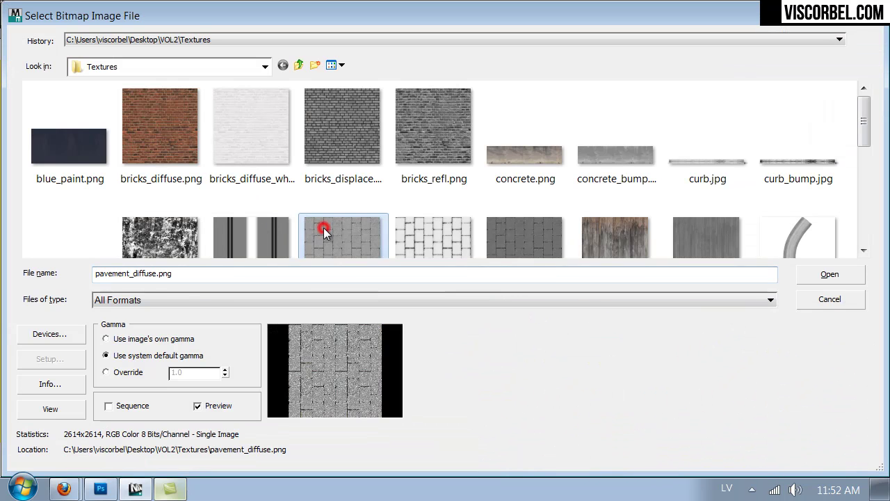
{"action": "double_click", "coordinate": [692, 163]}
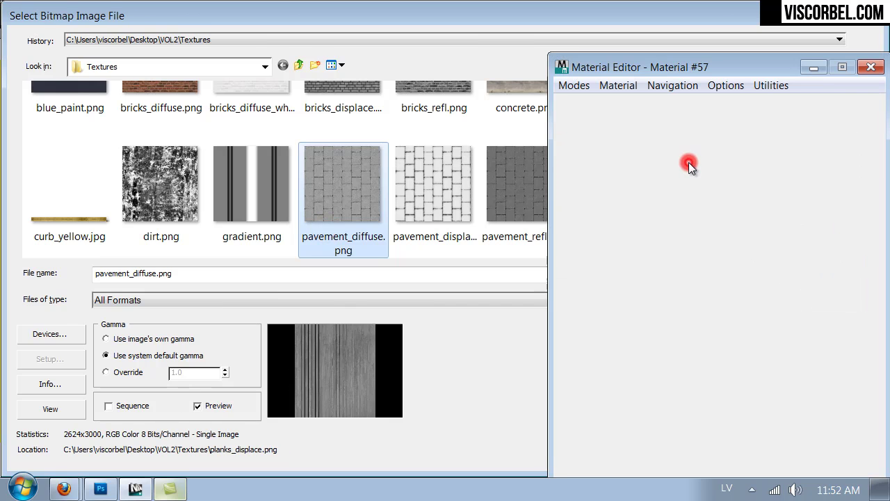
Open an enlarged preview of the planks material and set its reflection glossiness to 0.45
{"action": "left_click", "coordinate": [757, 302]}
{"action": "double_click", "coordinate": [620, 170]}
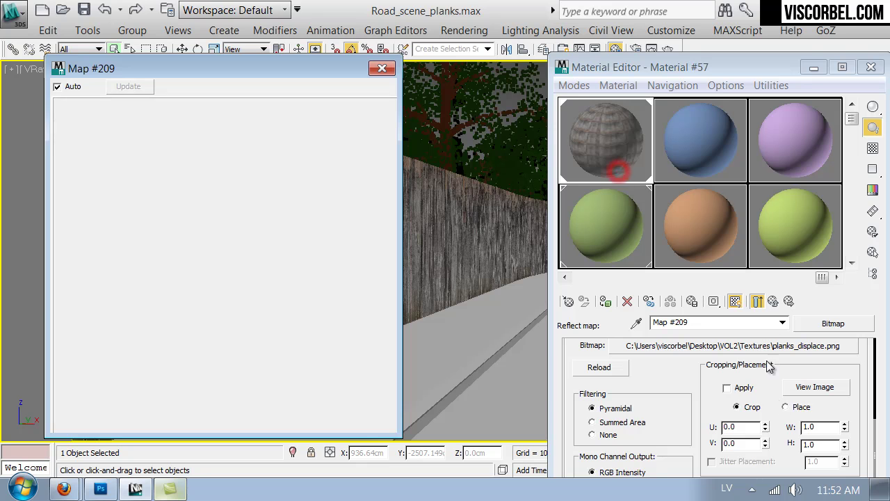
{"action": "left_click", "coordinate": [773, 301]}
{"action": "left_click_drag", "start_coordinate": [696, 421], "coordinate": [697, 451]}
{"action": "left_click", "coordinate": [672, 416]}
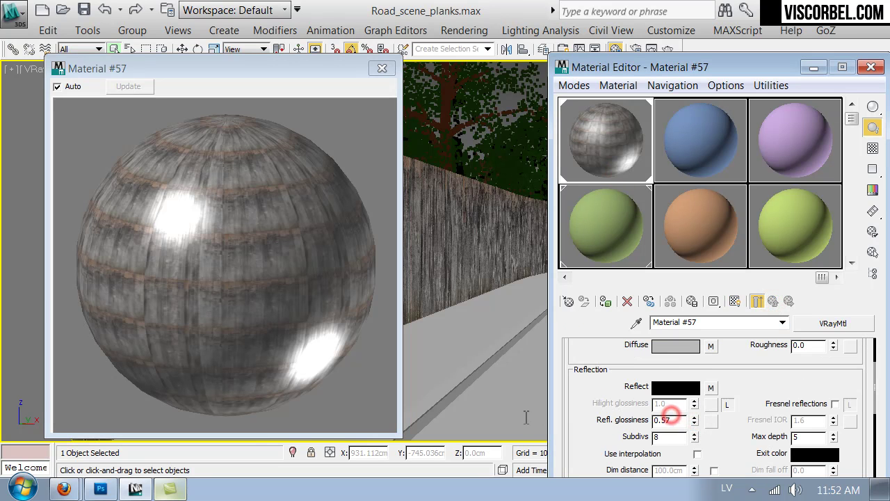
{"action": "double_click", "coordinate": [676, 421]}
{"action": "type", "text": "."}
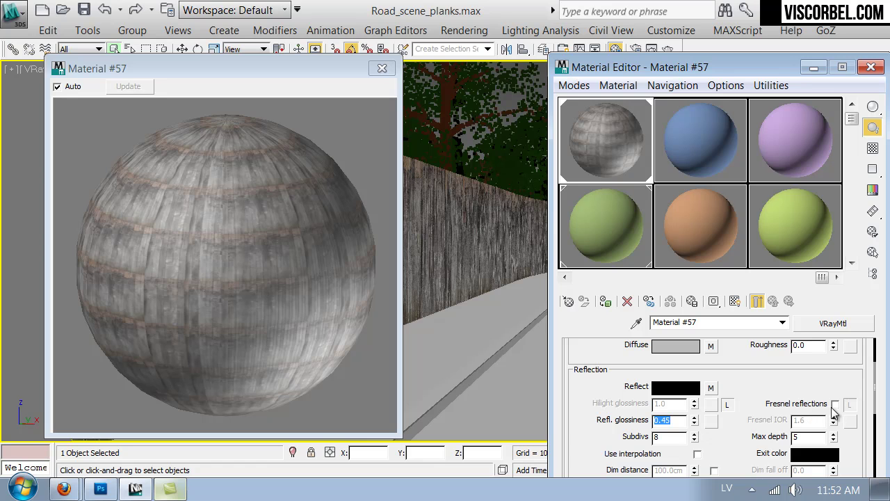
Enable Fresnel reflections, unlock the Fresnel IOR and set it to 4.0
{"action": "left_click", "coordinate": [835, 404]}
{"action": "left_click", "coordinate": [849, 406]}
{"action": "double_click", "coordinate": [807, 422]}
{"action": "key", "text": "Return"}
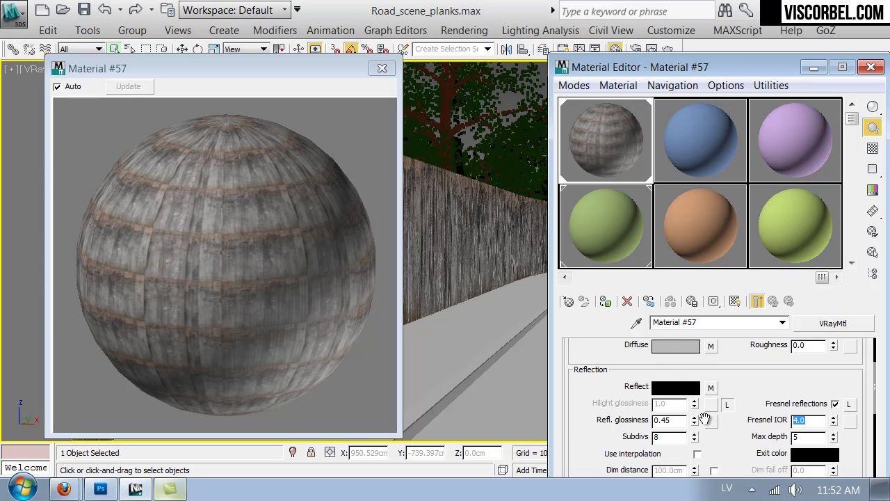
Switch to Photoshop and hide the gray Layer 1 above the desaturated Background copy
{"action": "right_click", "coordinate": [711, 393]}
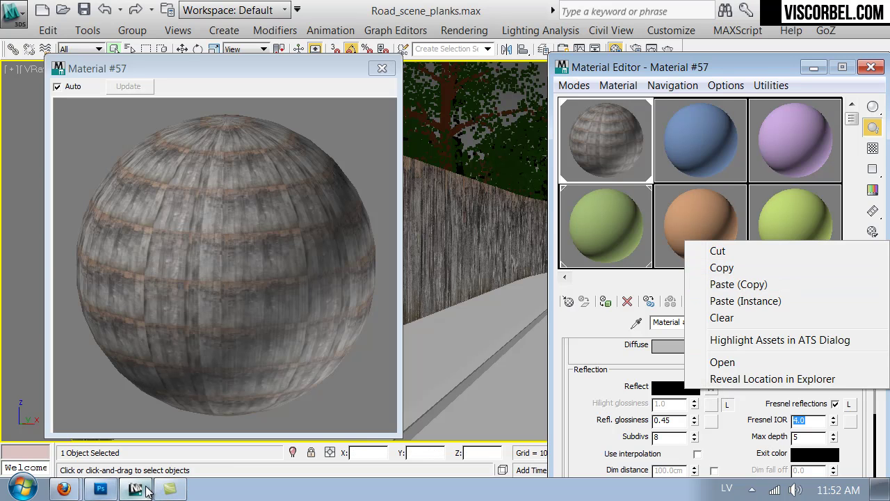
{"action": "left_click", "coordinate": [101, 490]}
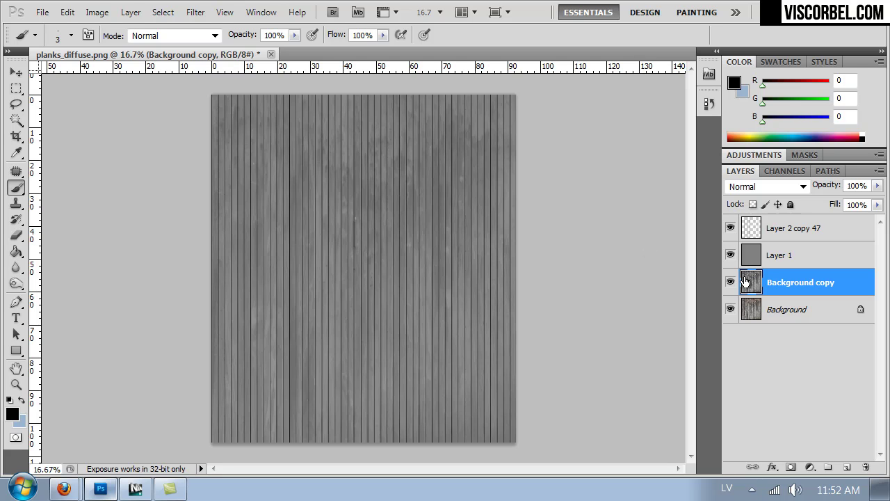
{"action": "left_click", "coordinate": [730, 254]}
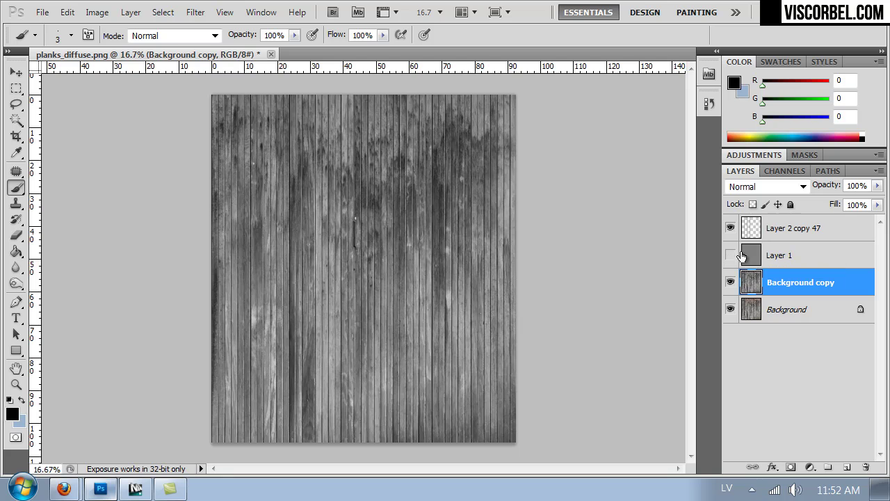
{"action": "left_click", "coordinate": [730, 255]}
{"action": "left_click", "coordinate": [730, 256]}
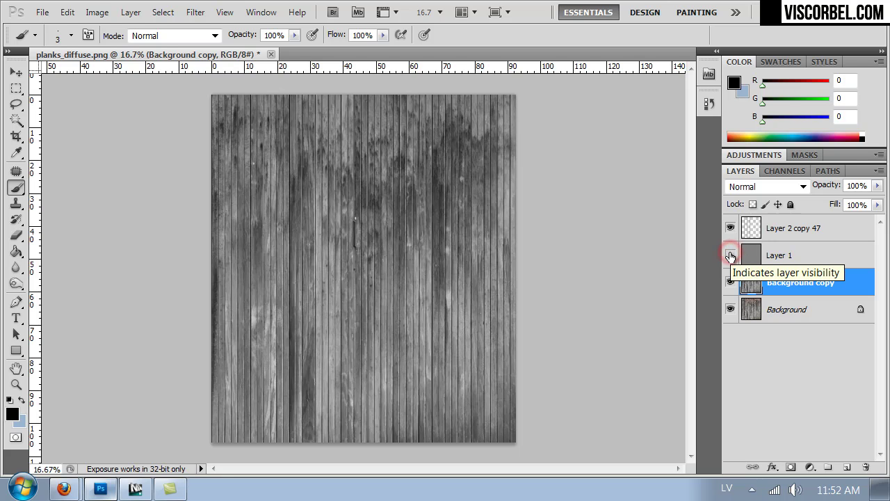
Save the image as a non-interlaced PNG copy in the Textures folder, replacing the "diffuse" part of the name planks_diffuse.png
{"action": "key", "text": "ctrl+alt+shift+s"}
{"action": "left_click", "coordinate": [605, 314]}
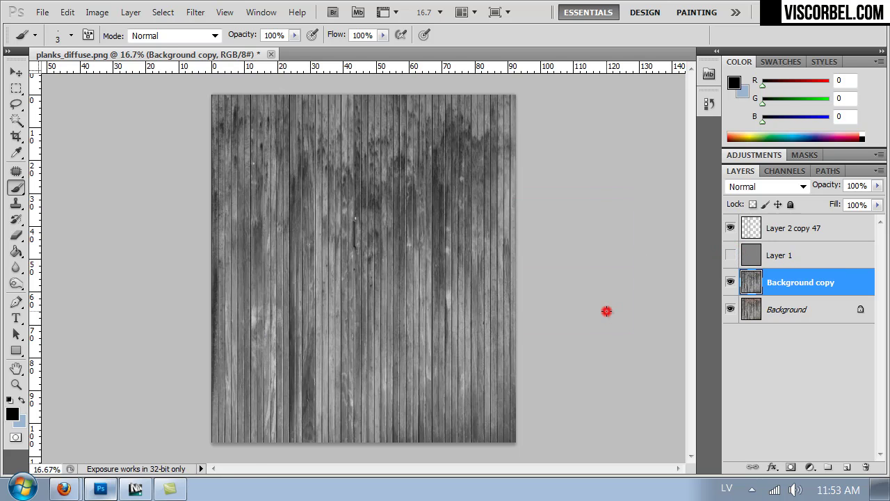
{"action": "key", "text": "ctrl+shift+s"}
{"action": "left_click", "coordinate": [299, 339]}
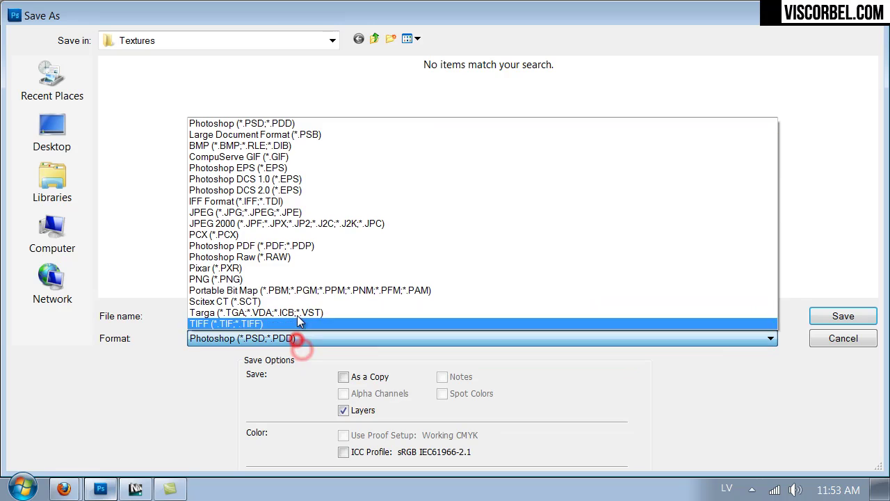
{"action": "left_click", "coordinate": [292, 278]}
{"action": "double_click", "coordinate": [247, 316]}
{"action": "left_click", "coordinate": [249, 315]}
{"action": "left_click_drag", "start_coordinate": [249, 315], "coordinate": [223, 316]}
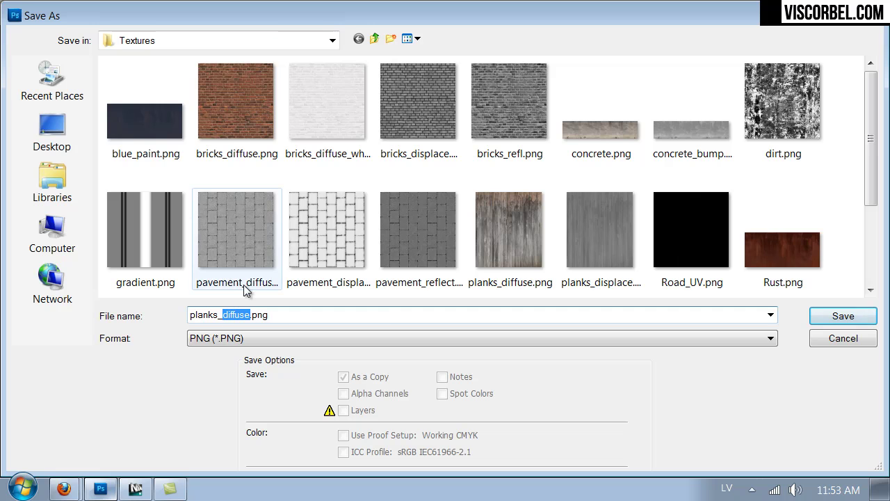
{"action": "key", "text": "Return"}
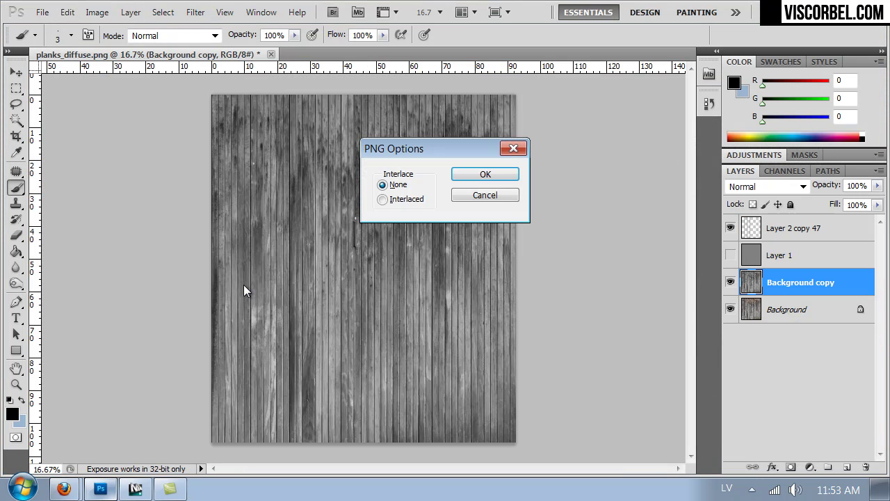
{"action": "left_click", "coordinate": [482, 180]}
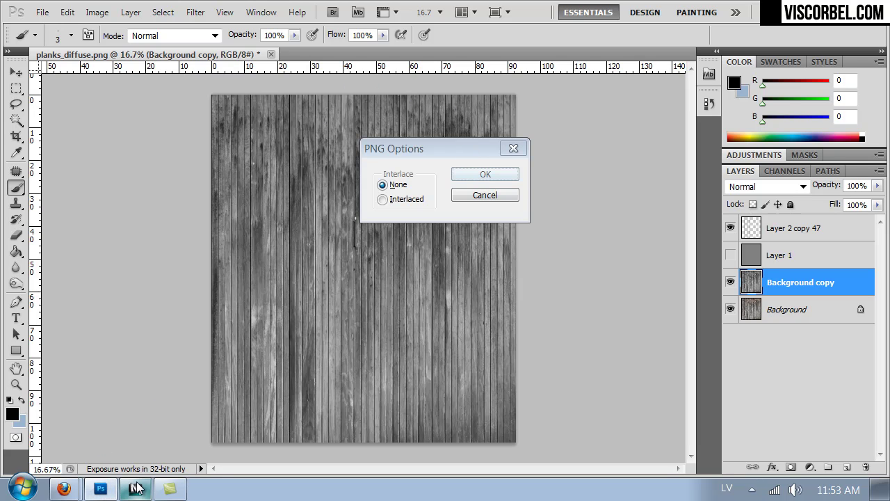
{"action": "key", "text": "Return"}
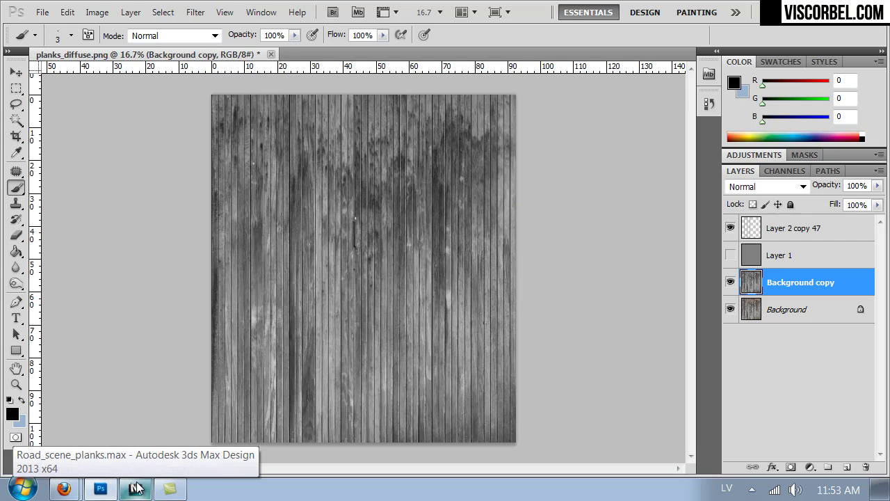
Lighten the plank-gap lines on Layer 2 copy 47 with Hue/Saturation at Lightness +58
{"action": "left_click", "coordinate": [749, 233]}
{"action": "key", "text": "ctrl+u"}
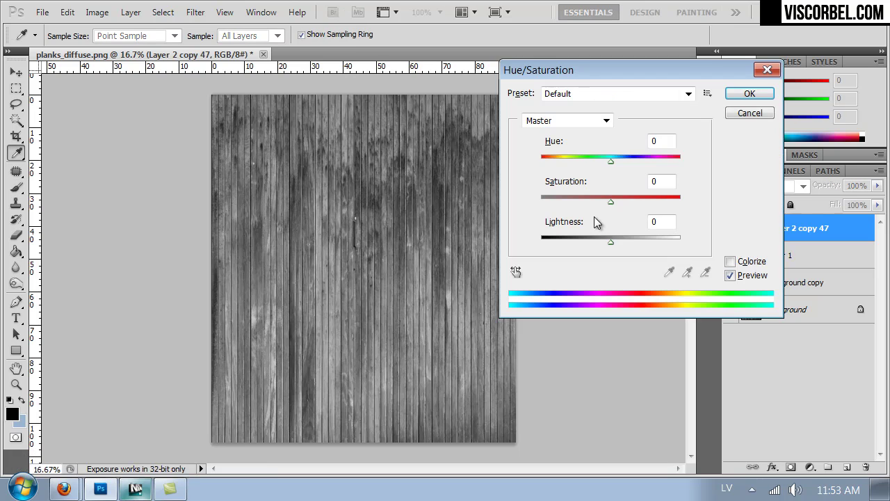
{"action": "left_click_drag", "start_coordinate": [642, 240], "coordinate": [651, 242]}
{"action": "left_click", "coordinate": [750, 93]}
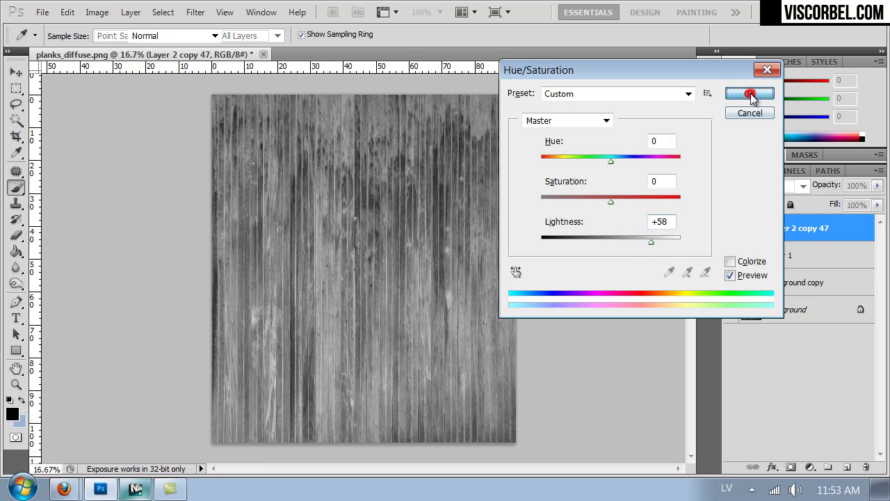
Brighten the Background copy layer with a Curves point at input 61 and output 147
{"action": "left_click", "coordinate": [783, 284]}
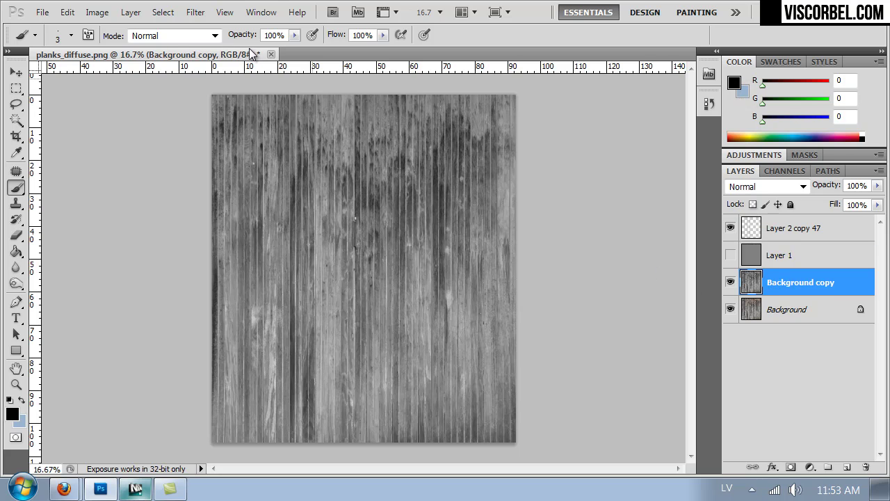
{"action": "left_click", "coordinate": [97, 12]}
{"action": "mouse_move", "coordinate": [69, 54]}
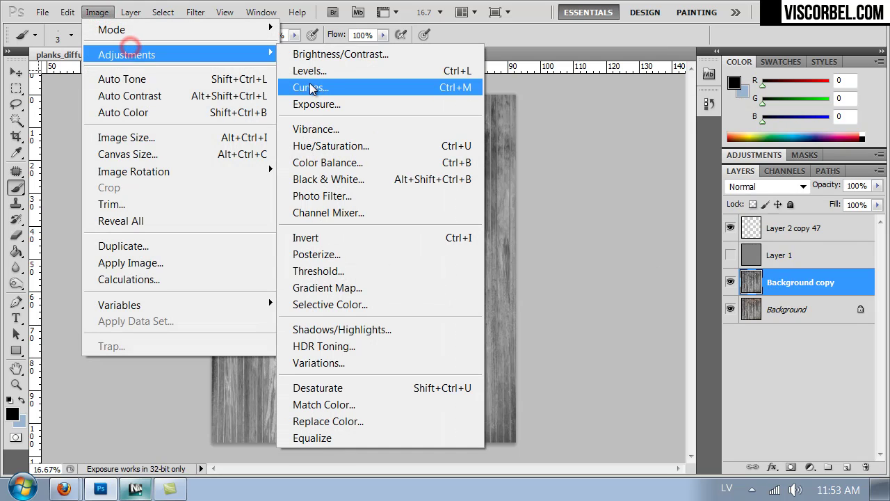
{"action": "left_click", "coordinate": [315, 84]}
{"action": "left_click_drag", "start_coordinate": [886, 117], "coordinate": [551, 142]}
{"action": "left_click_drag", "start_coordinate": [682, 280], "coordinate": [635, 275]}
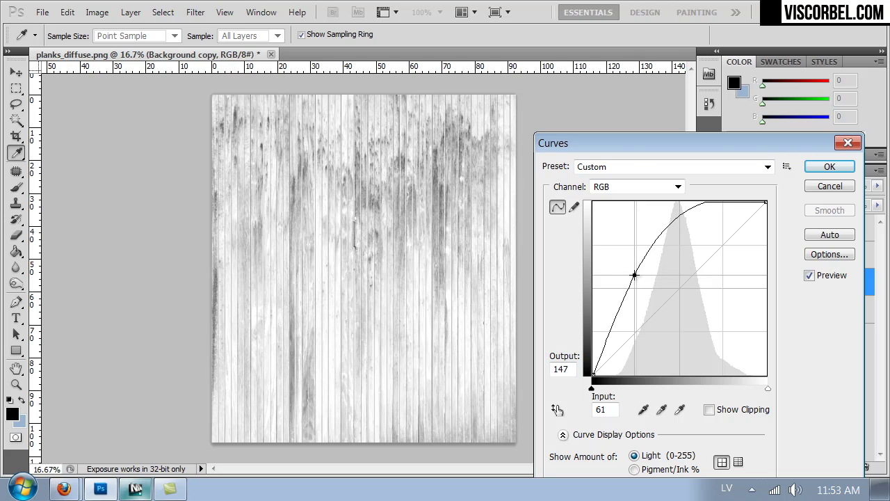
{"action": "left_click", "coordinate": [830, 167]}
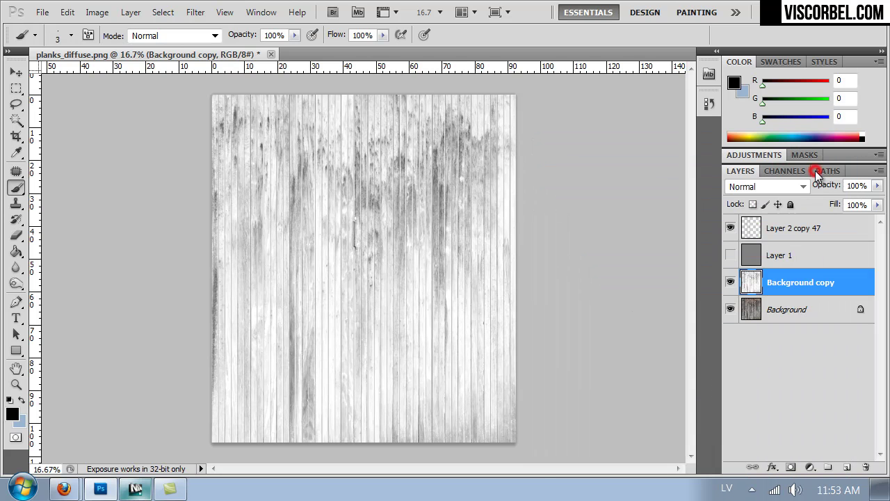
Lighten the plank-gap lines on Layer 2 copy 47 again with Hue/Saturation at Lightness +56
{"action": "left_click", "coordinate": [786, 228]}
{"action": "left_click", "coordinate": [730, 227]}
{"action": "left_click", "coordinate": [731, 228]}
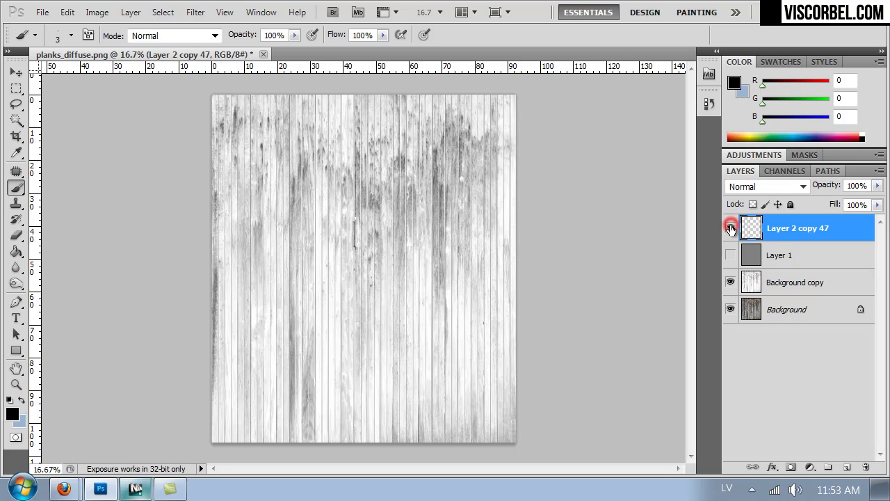
{"action": "key", "text": "ctrl+u"}
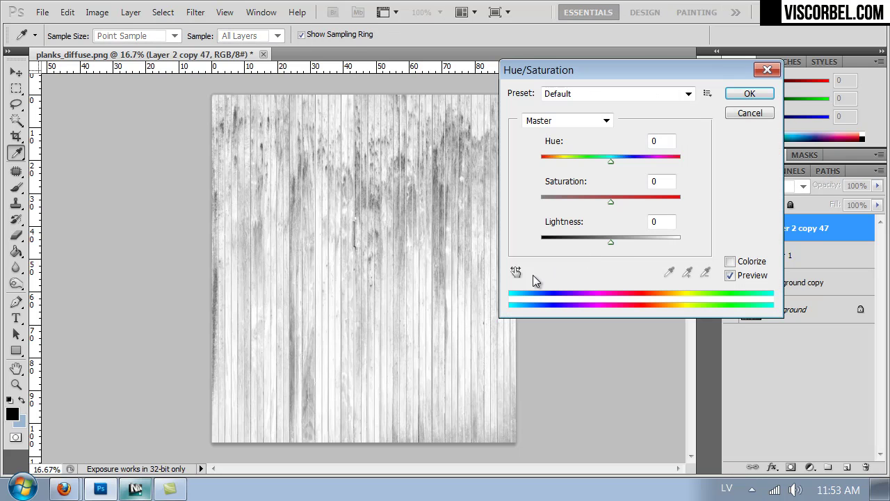
{"action": "left_click_drag", "start_coordinate": [628, 243], "coordinate": [653, 249]}
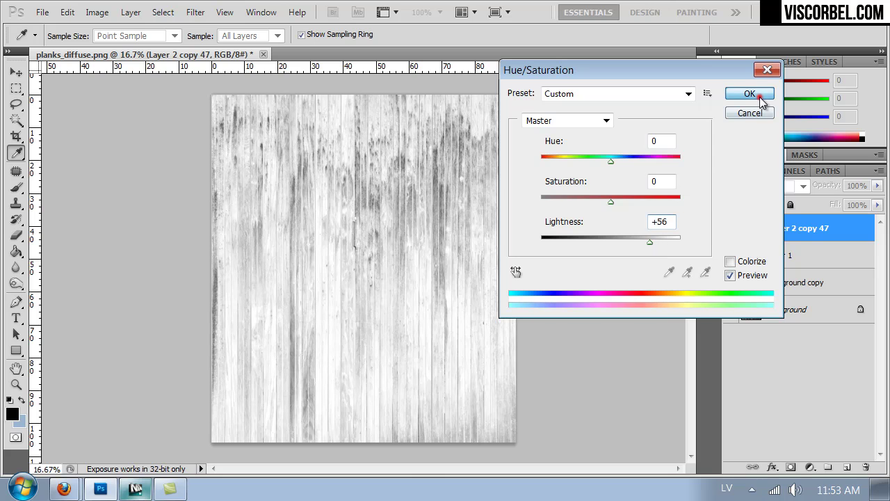
{"action": "left_click", "coordinate": [750, 93]}
Save the image as a PNG copy in the Textures folder, overwriting planks_gloss.png
{"action": "key", "text": "ctrl+shift+s"}
{"action": "left_click", "coordinate": [359, 334]}
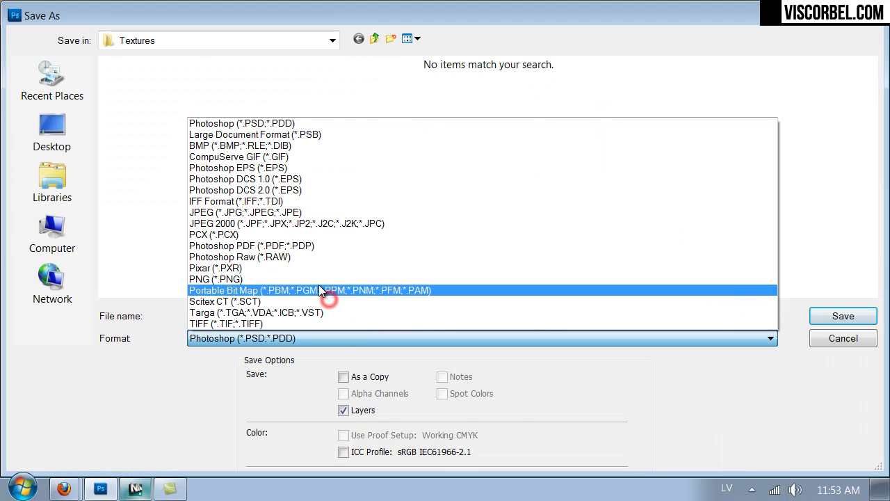
{"action": "left_click", "coordinate": [320, 279]}
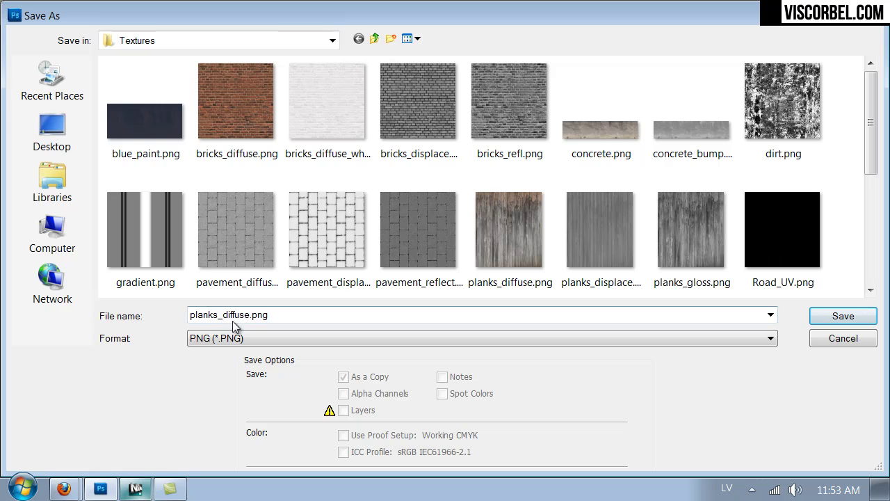
{"action": "double_click", "coordinate": [693, 215]}
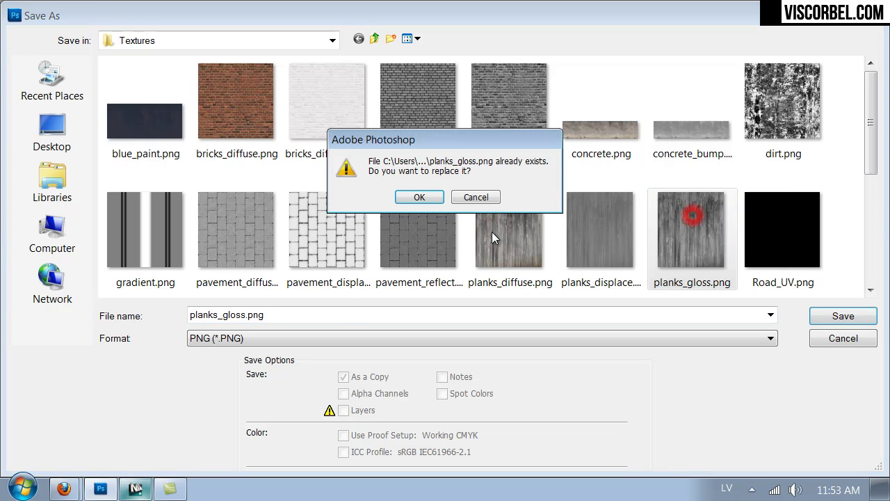
{"action": "left_click", "coordinate": [412, 198]}
{"action": "left_click", "coordinate": [469, 172]}
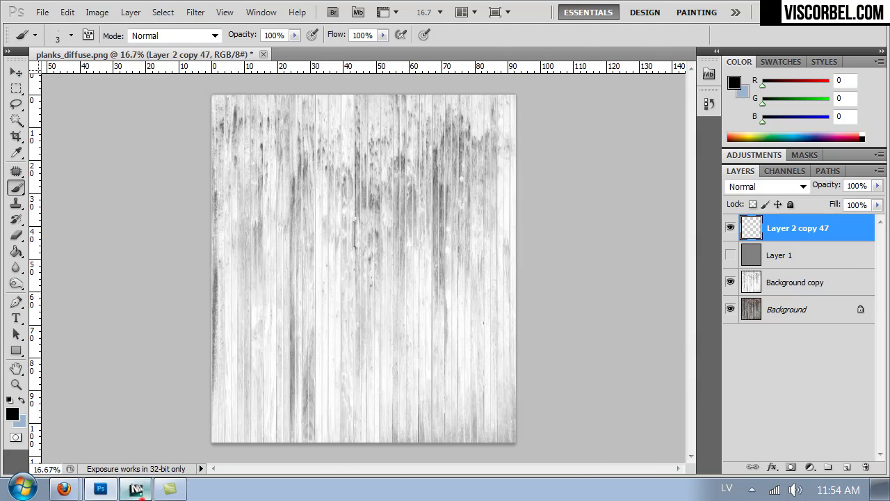
Switch to 3ds Max, copy the Reflect map into the reflection glossiness slot and change its bitmap to planks_gloss.png
{"action": "left_click", "coordinate": [138, 490]}
{"action": "right_click", "coordinate": [710, 387]}
{"action": "left_click", "coordinate": [732, 263]}
{"action": "right_click", "coordinate": [710, 419]}
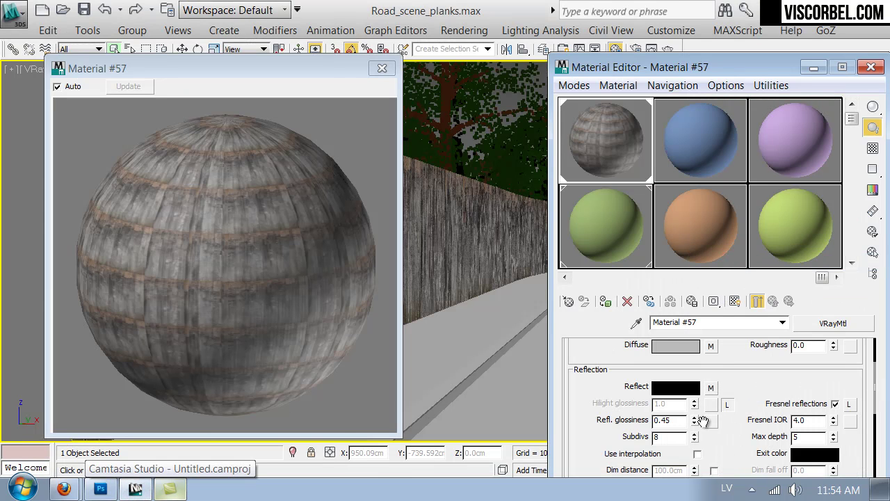
{"action": "left_click", "coordinate": [726, 427]}
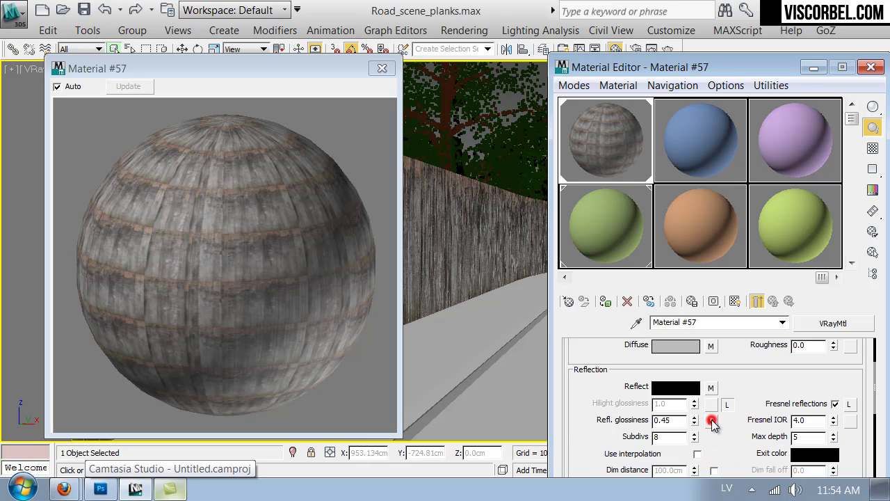
{"action": "left_click", "coordinate": [712, 420]}
{"action": "scroll", "coordinate": [702, 418], "scroll_direction": "down", "scroll_amount": 8}
{"action": "left_click", "coordinate": [691, 395]}
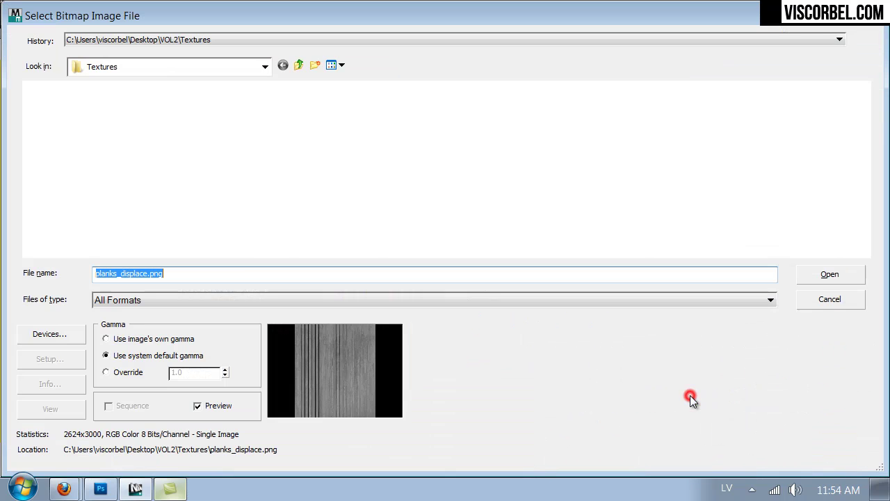
{"action": "double_click", "coordinate": [822, 237]}
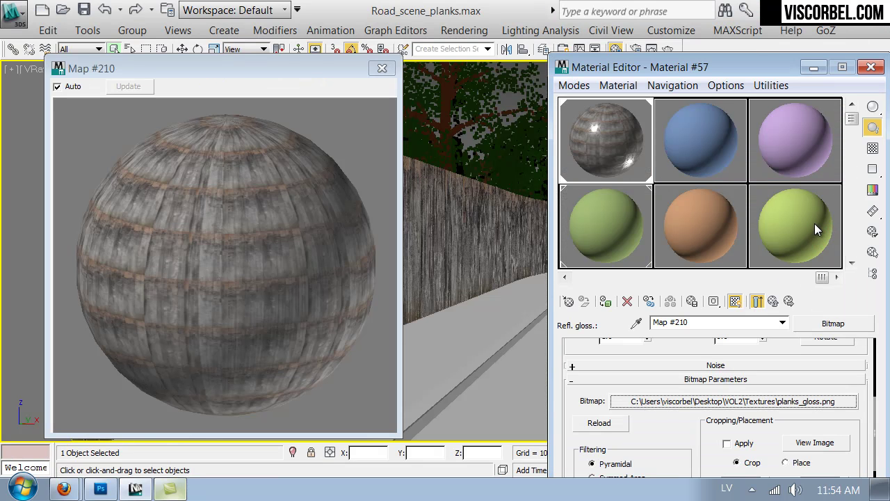
{"action": "left_click", "coordinate": [758, 300]}
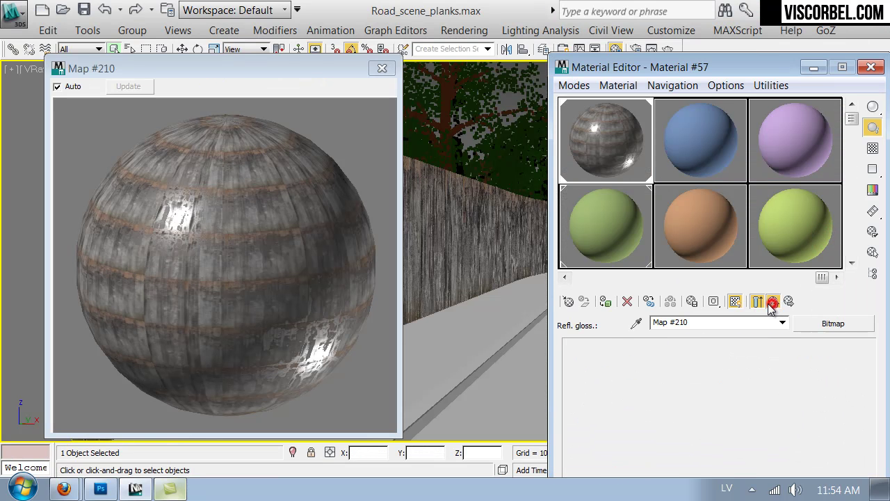
Set the RGlossiness map amount to 50
{"action": "scroll", "coordinate": [719, 429], "scroll_direction": "down", "scroll_amount": 10}
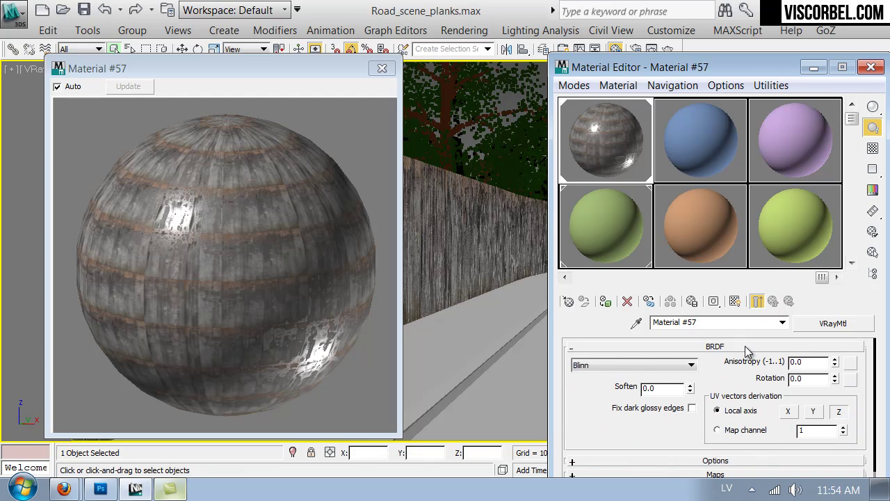
{"action": "scroll", "coordinate": [631, 421], "scroll_direction": "down", "scroll_amount": 3}
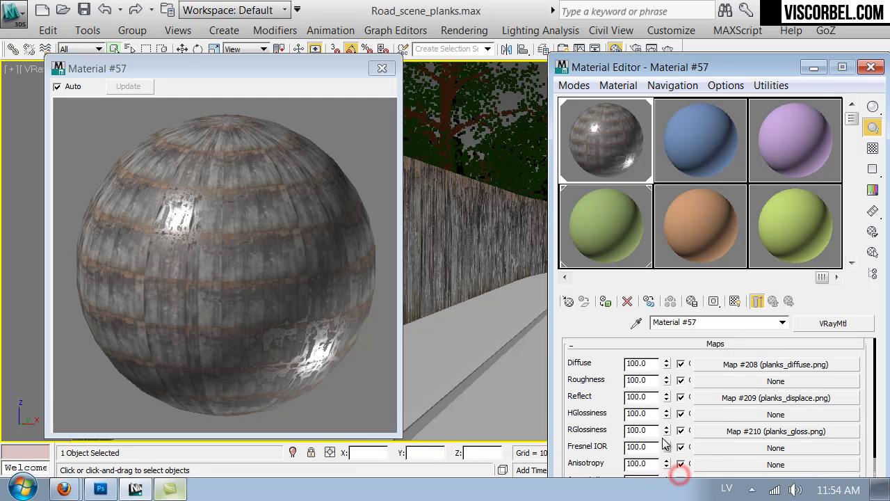
{"action": "left_click_drag", "start_coordinate": [654, 431], "coordinate": [570, 429]}
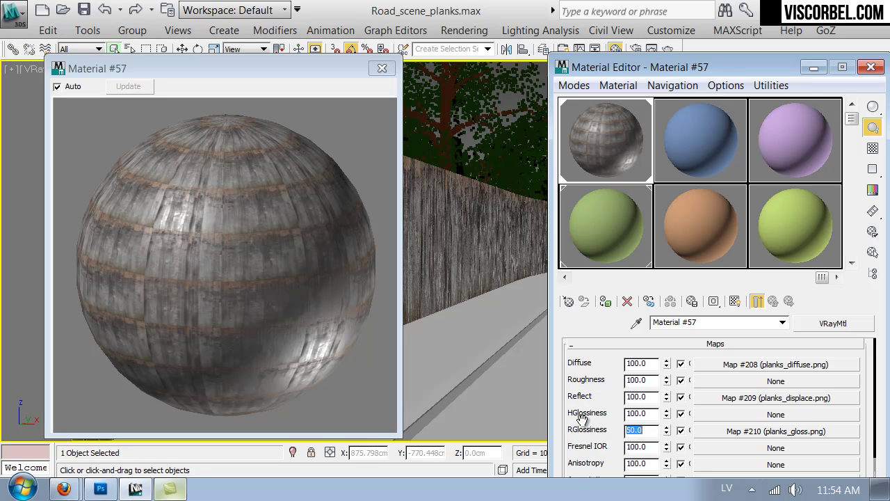
Paste copies of the planks_displace.png map into the material's Bump and Displace map slots
{"action": "left_click_drag", "start_coordinate": [601, 421], "coordinate": [614, 247]}
{"action": "scroll", "coordinate": [698, 414], "scroll_direction": "up", "scroll_amount": 3}
{"action": "scroll", "coordinate": [698, 414], "scroll_direction": "down", "scroll_amount": 3}
{"action": "right_click", "coordinate": [718, 412]}
{"action": "left_click", "coordinate": [730, 424]}
{"action": "right_click", "coordinate": [729, 430]}
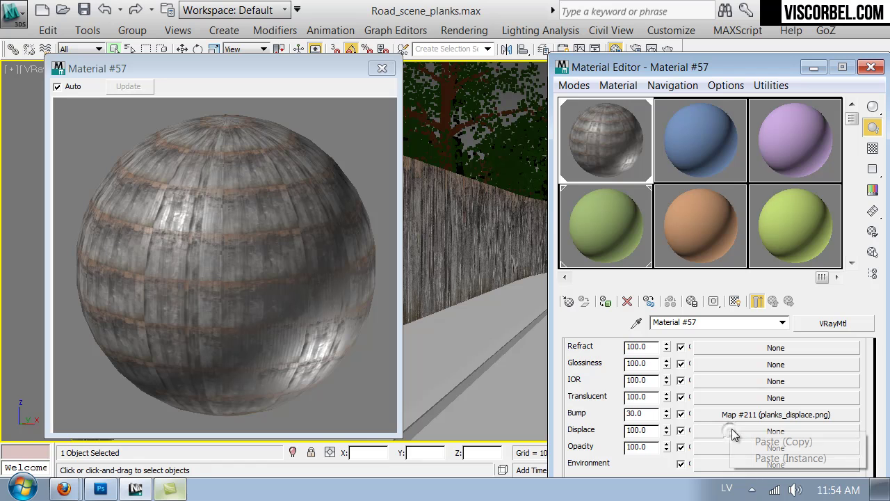
{"action": "left_click", "coordinate": [742, 443]}
Choose planks_displace.png from the Textures folder as the displacement map's bitmap
{"action": "left_click", "coordinate": [739, 430]}
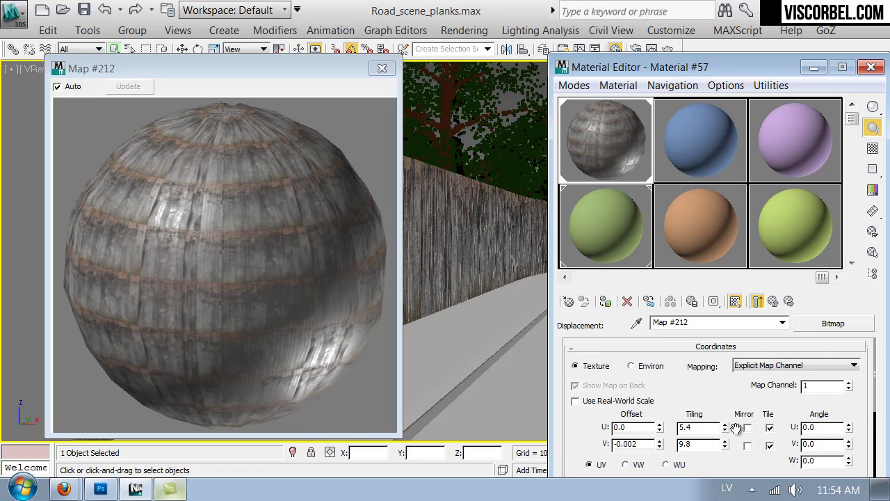
{"action": "left_click_drag", "start_coordinate": [592, 428], "coordinate": [682, 261]}
{"action": "left_click", "coordinate": [729, 373]}
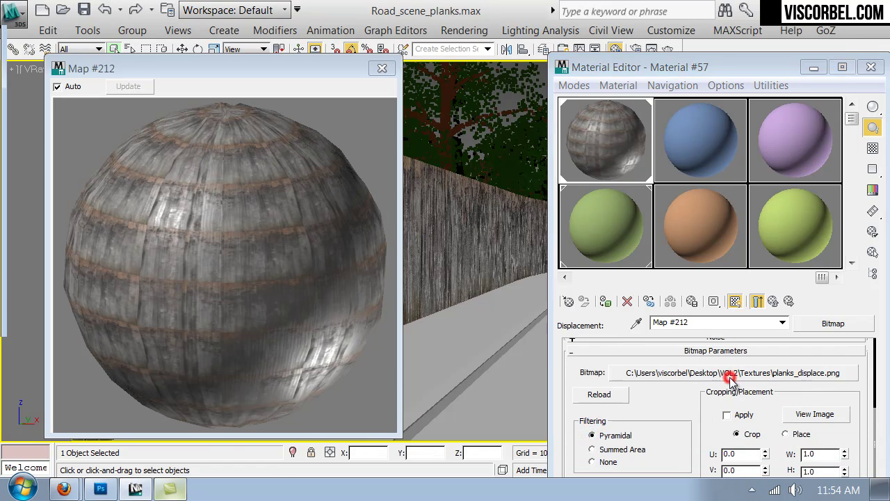
{"action": "scroll", "coordinate": [863, 132], "scroll_direction": "down", "scroll_amount": 3}
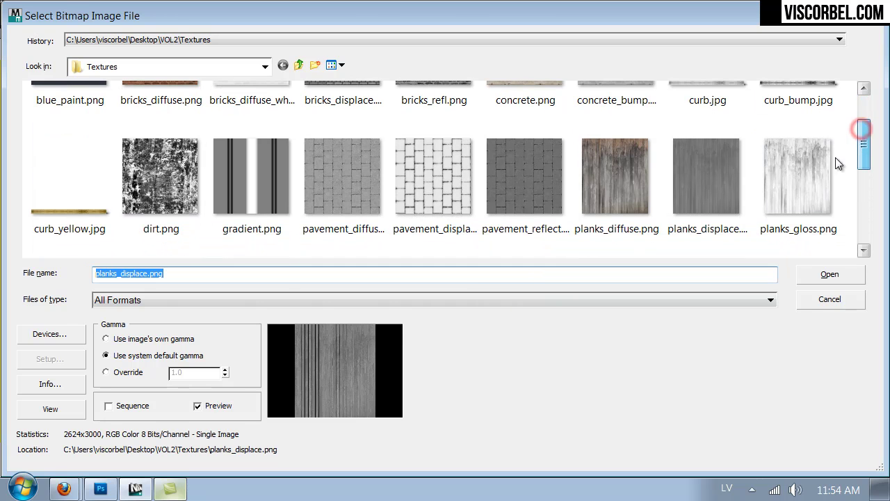
{"action": "double_click", "coordinate": [688, 207]}
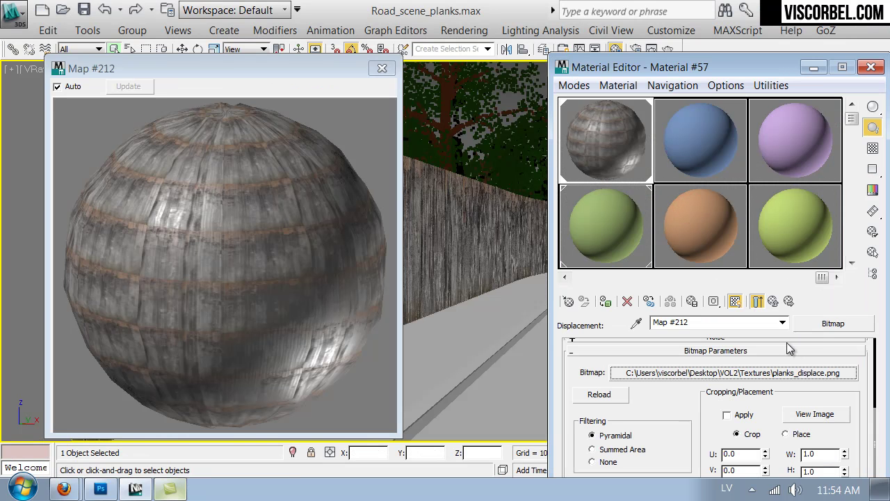
{"action": "left_click", "coordinate": [773, 301]}
Set the displacement map's Blur to 0.3 and return to the parent material
{"action": "left_click", "coordinate": [732, 370]}
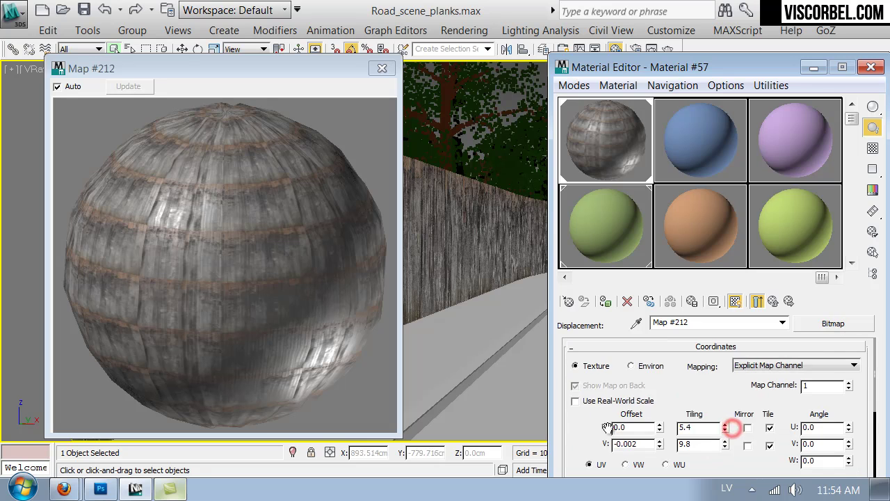
{"action": "left_click_drag", "start_coordinate": [608, 427], "coordinate": [607, 347]}
{"action": "double_click", "coordinate": [622, 404]}
{"action": "type", "text": ".3"}
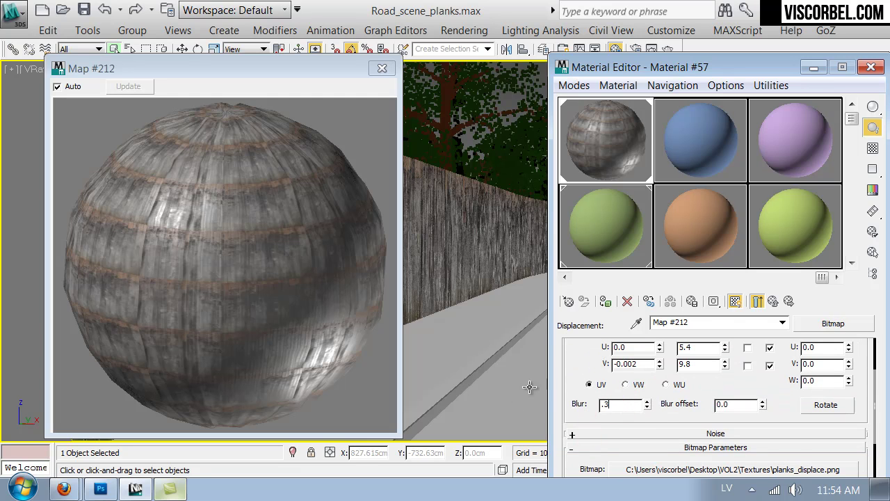
{"action": "left_click", "coordinate": [773, 301]}
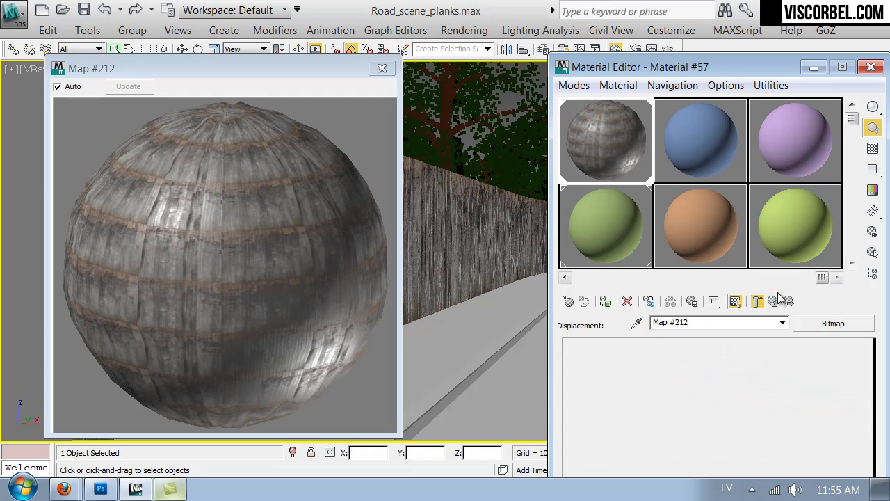
Set the material's Displace amount to 1.0 and its Bump amount to 60
{"action": "double_click", "coordinate": [646, 430]}
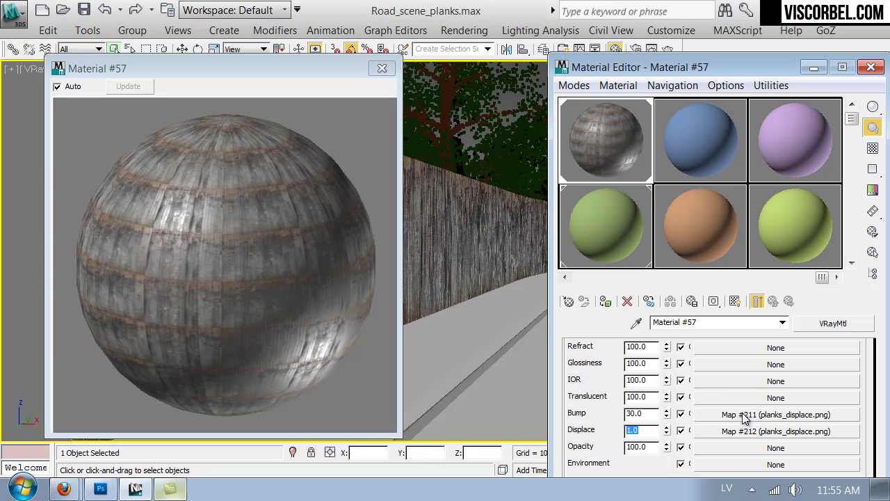
{"action": "double_click", "coordinate": [647, 415]}
{"action": "key", "text": "Return"}
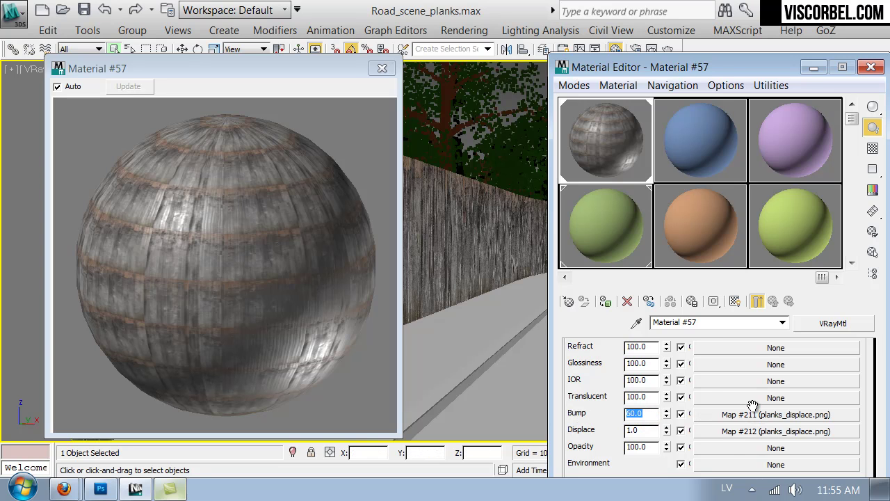
Set the bump map's Blur to 0.4 and return to the parent material
{"action": "left_click", "coordinate": [748, 419]}
{"action": "left_click_drag", "start_coordinate": [585, 455], "coordinate": [594, 381]}
{"action": "double_click", "coordinate": [615, 409]}
{"action": "key", "text": "Return"}
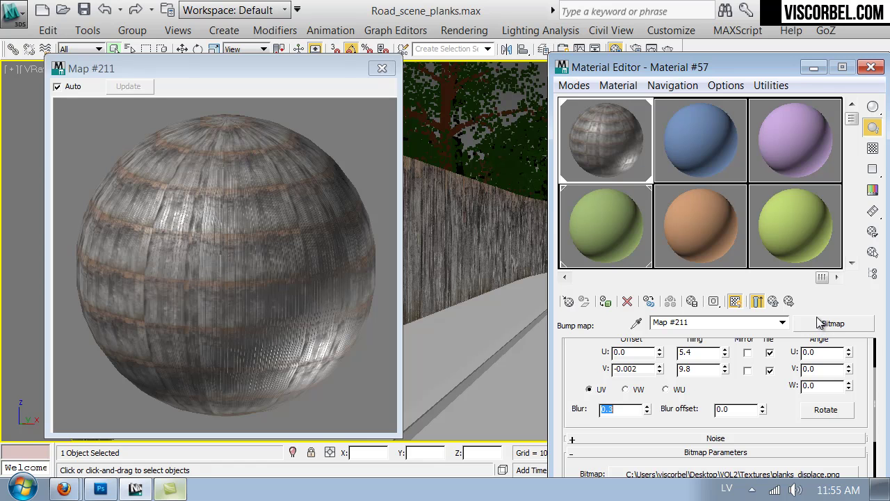
{"action": "type", "text": ".4"}
{"action": "key", "text": "Return"}
{"action": "left_click", "coordinate": [775, 302]}
Set the Blur of the planks_diffuse.png diffuse map to 0.5
{"action": "scroll", "coordinate": [734, 409], "scroll_direction": "up", "scroll_amount": 5}
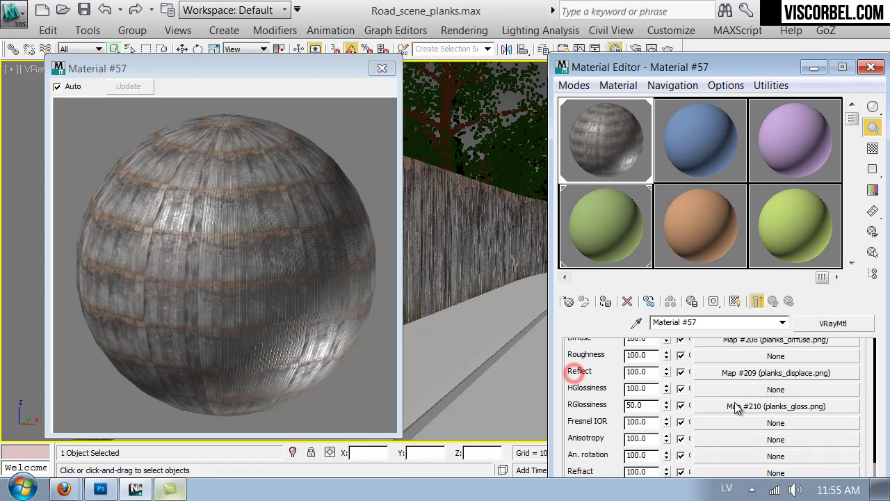
{"action": "left_click", "coordinate": [734, 402]}
{"action": "scroll", "coordinate": [612, 420], "scroll_direction": "down", "scroll_amount": 3}
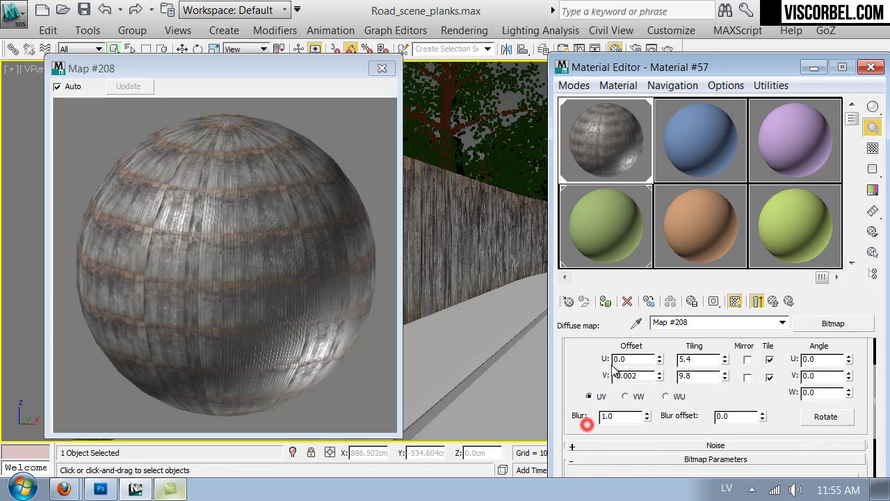
{"action": "double_click", "coordinate": [616, 415]}
{"action": "type", "text": ".5"}
{"action": "key", "text": "Return"}
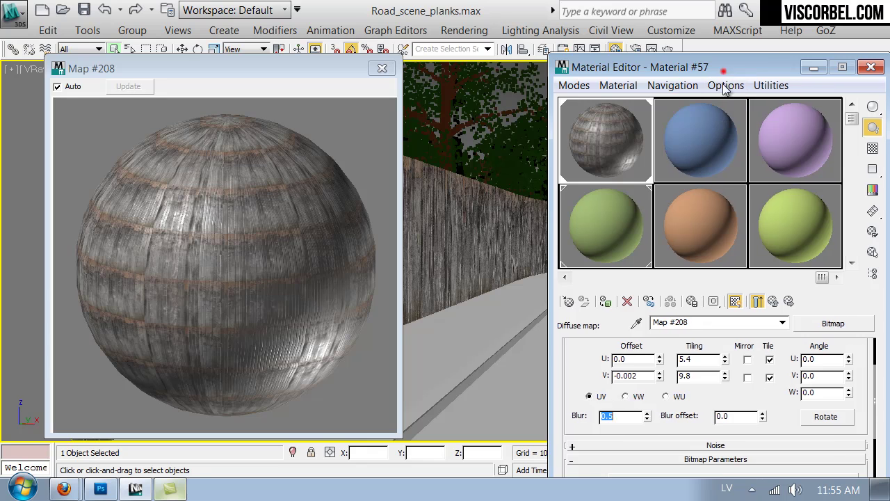
Move the Material Editor out of the way and start a V-Ray render of the scene
{"action": "left_click_drag", "start_coordinate": [729, 68], "coordinate": [720, 110]}
{"action": "left_click", "coordinate": [669, 50]}
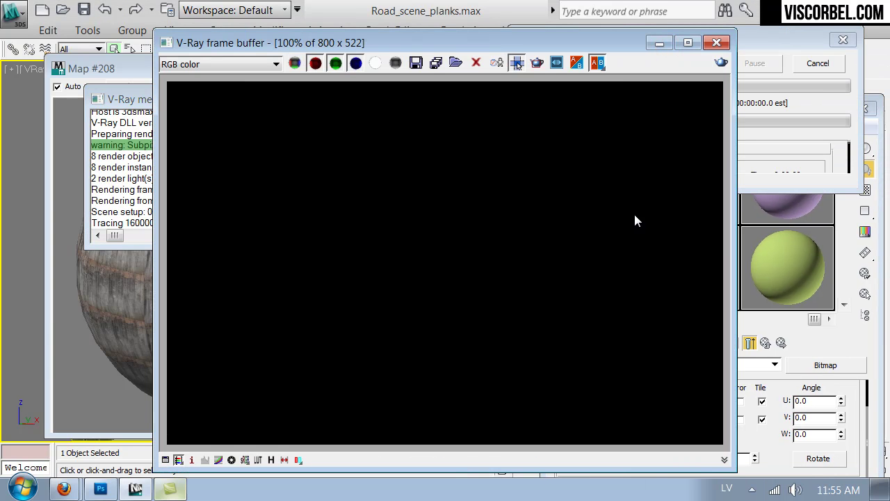